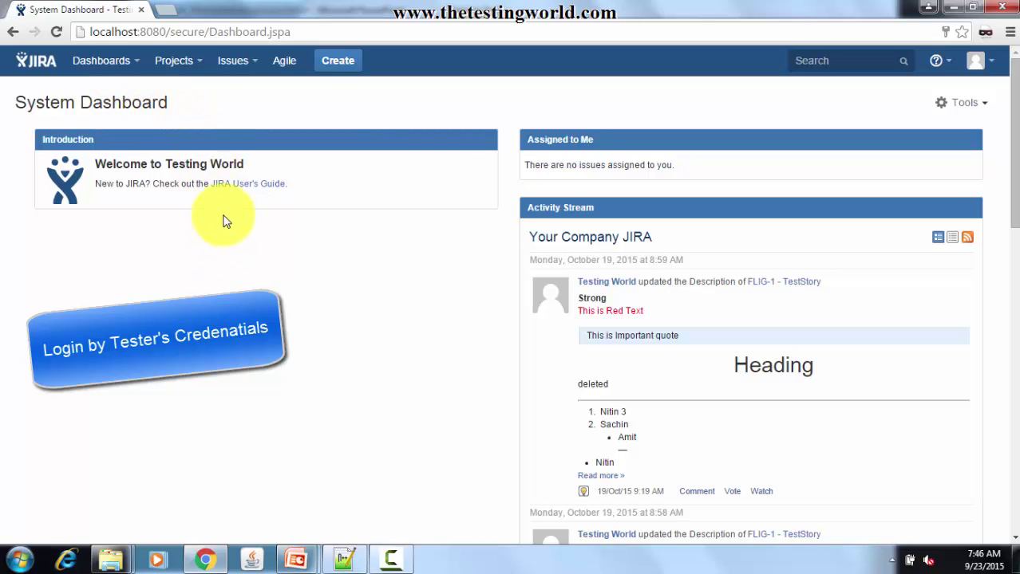
Step: Start a new Bug issue in the FlightManagement project with the summary "Not able to Send email from gmail account"
left_click(337, 69)
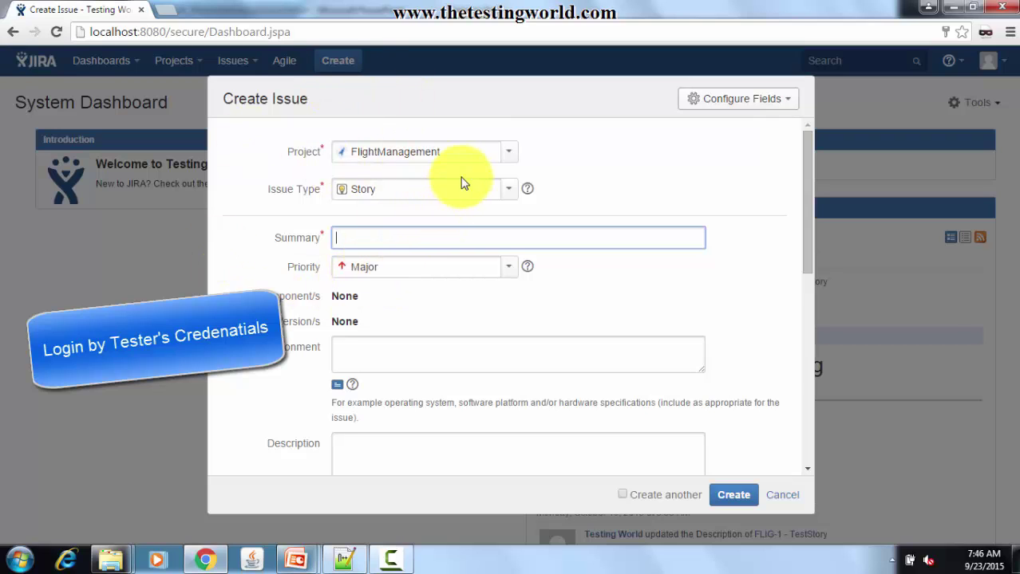
left_click(514, 162)
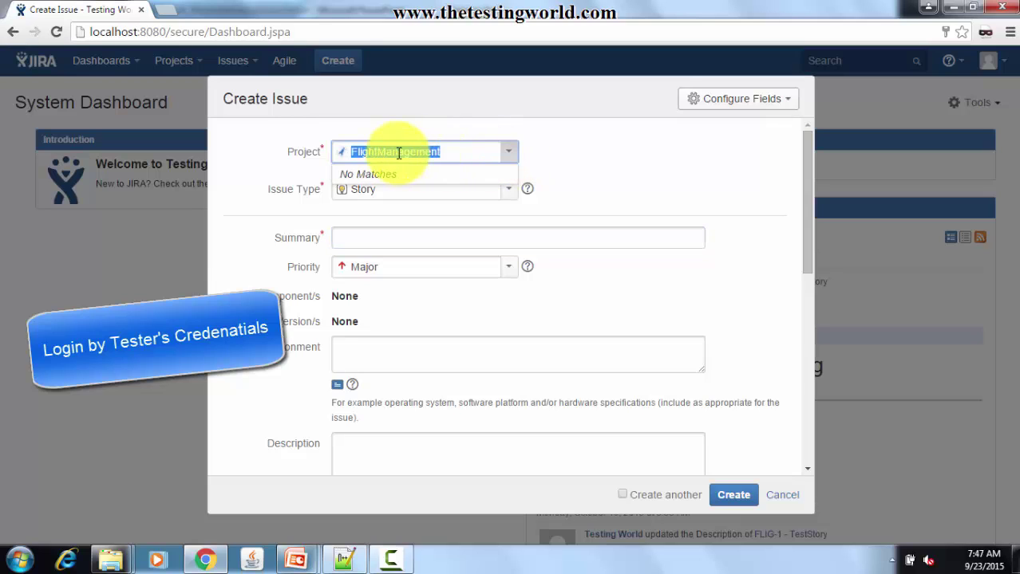
left_click(349, 151)
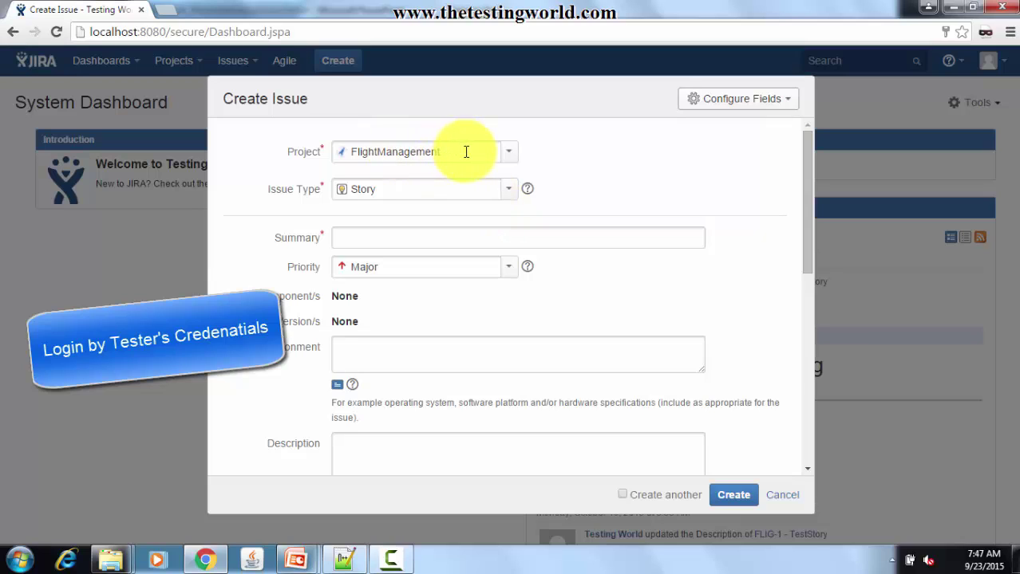
left_click(511, 191)
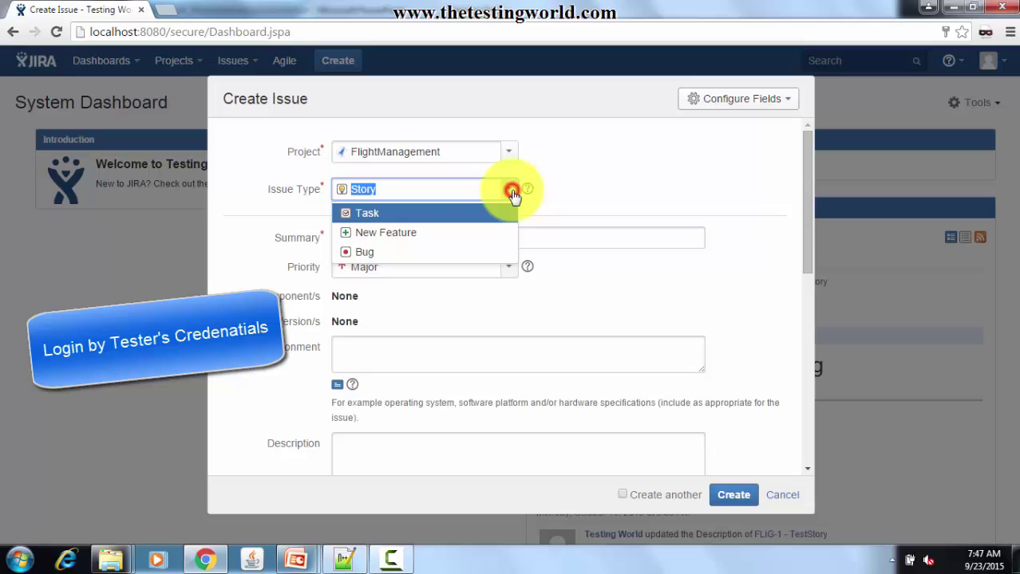
left_click(411, 254)
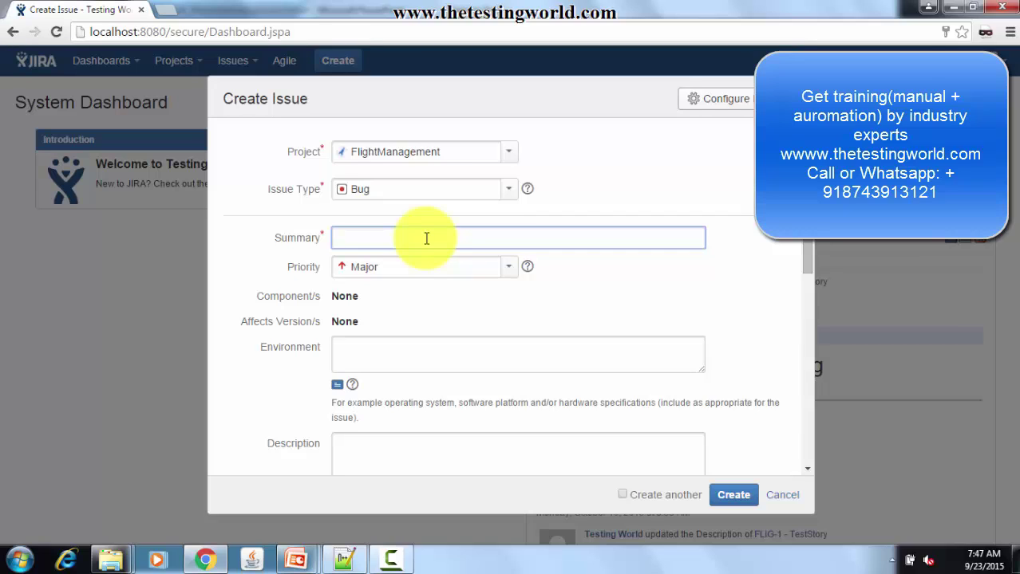
type("Not able to Send email from gm")
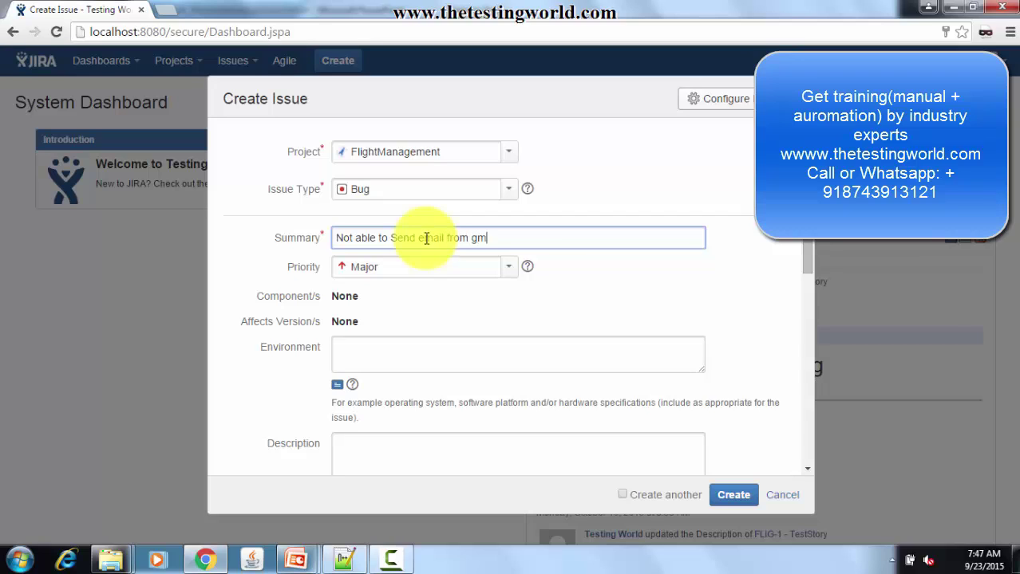
type("ail account")
Step: Set the issue's priority to Blocker and enter "Firefox version 35.1" as its environment
left_click(511, 269)
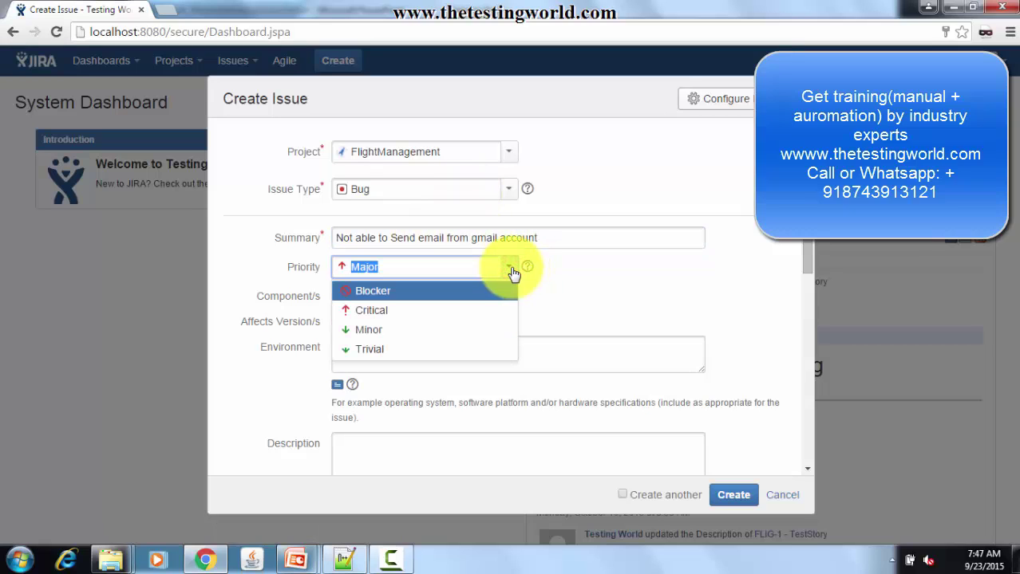
left_click(397, 294)
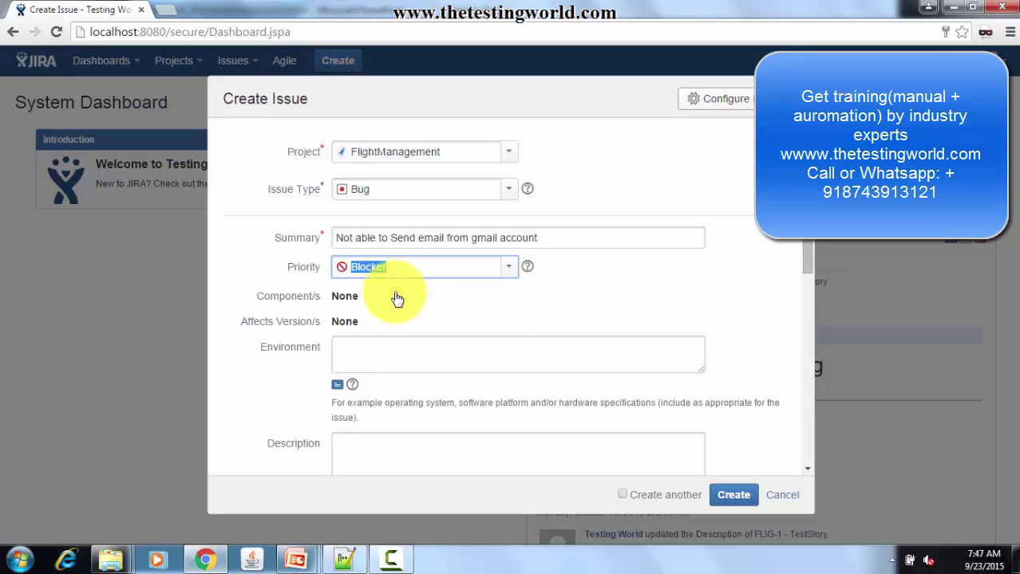
left_click(372, 345)
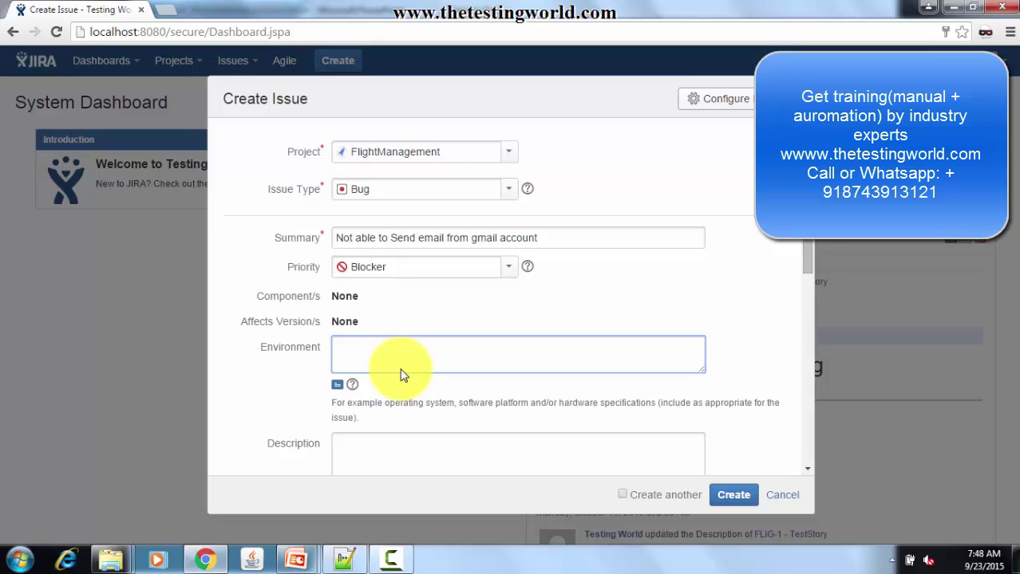
type("Firefox version 35.1")
Step: Begin the issue description with "While testing email functionality of application, i entered TO, CC, BCC and Subject as i"
scroll(550, 272, "down", 3)
left_click(541, 254)
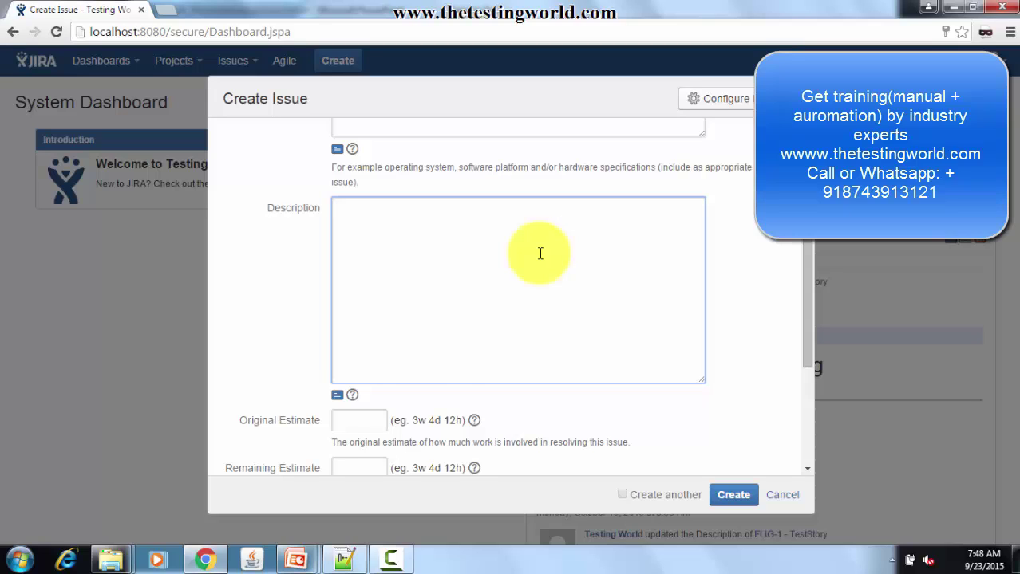
type("While")
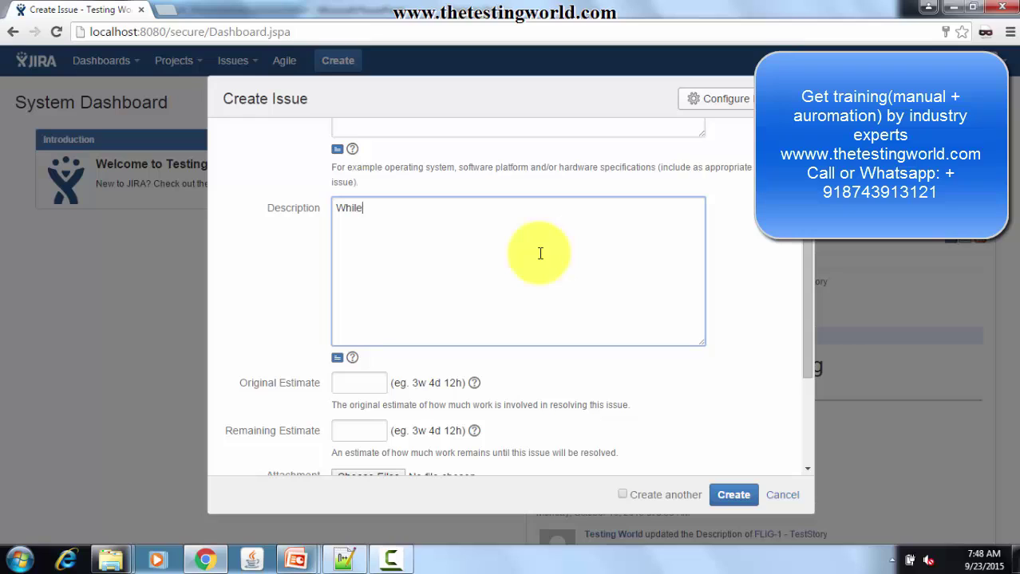
type(" testing email functio")
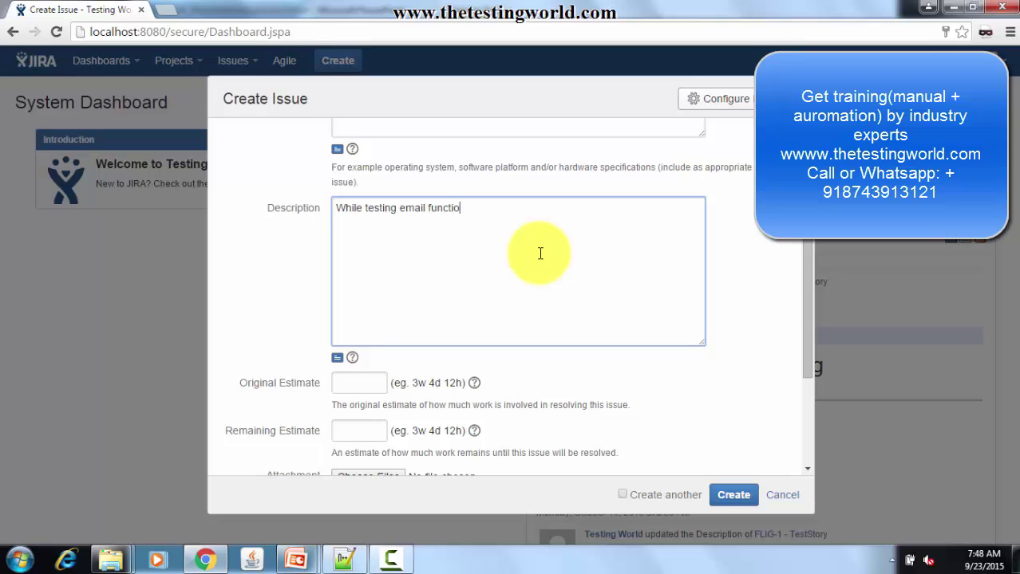
type("nality of application, i")
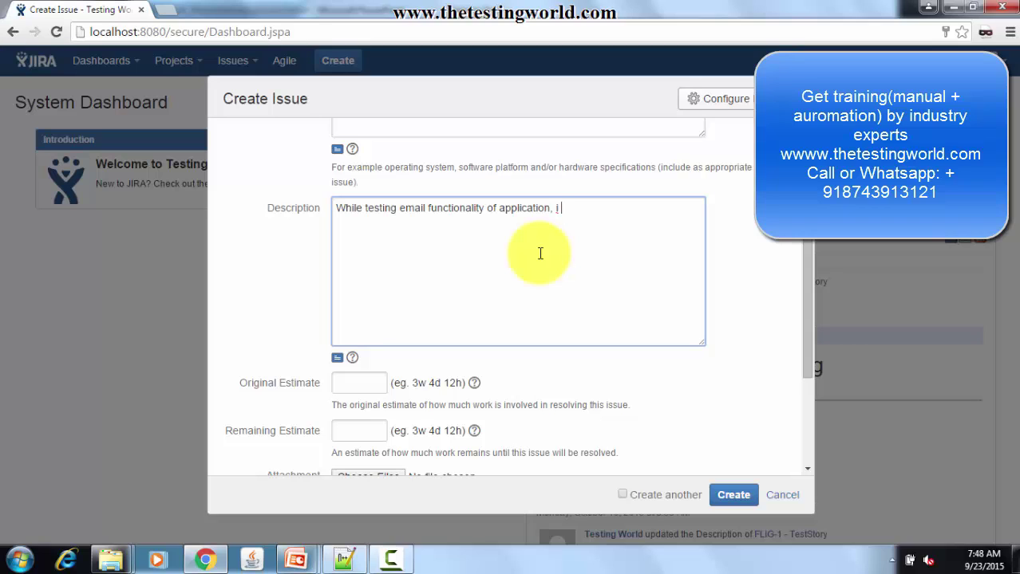
type(" entered TO, CC, BSS")
key("BackSpace")
key("BackSpace")
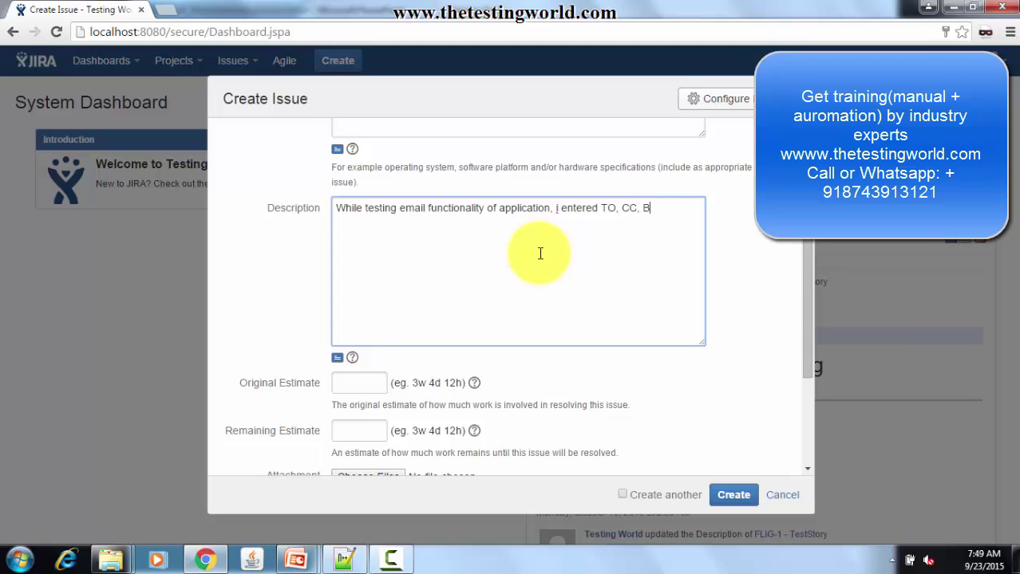
type("CC a")
key("BackSpace")
type("and Subject as i ")
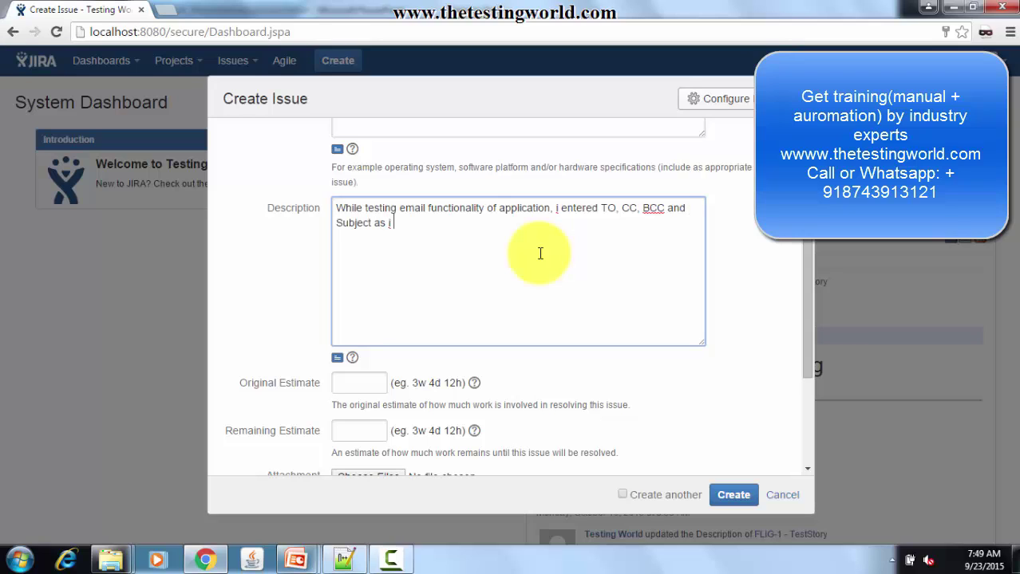
Step: Complete the description's opening sentence with "click on send button, getting Error "Message cannot be send""
type("click on S")
key("BackSpace")
type("send button, ")
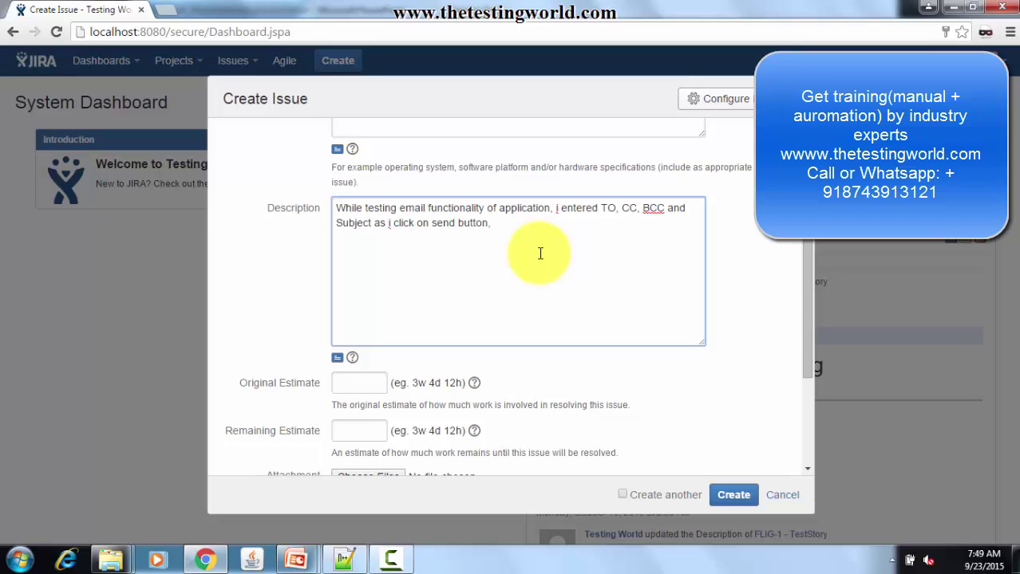
type("getting Error \"Message ca")
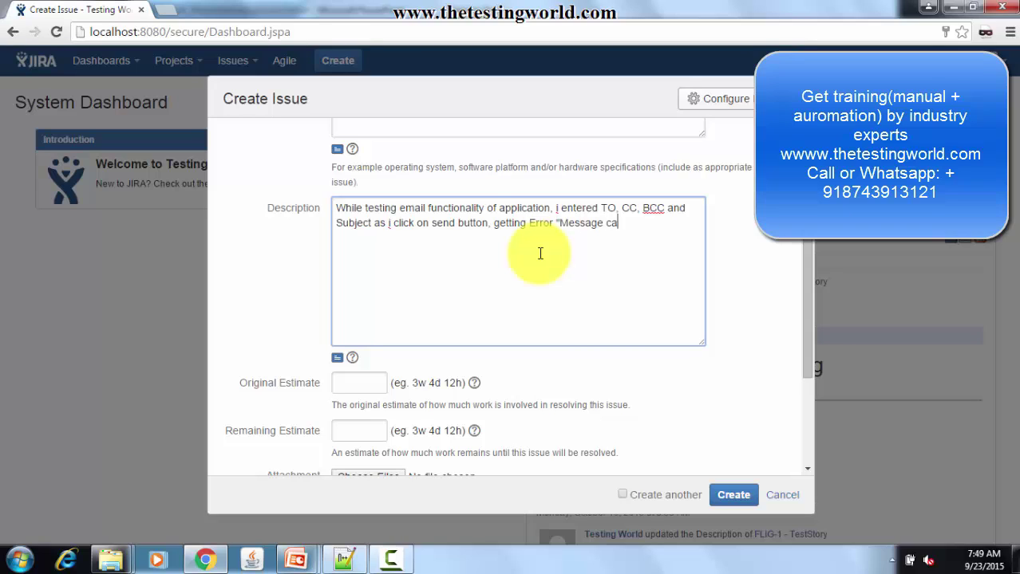
type("nnot be send\"")
Step: Below the opening sentence, add a "Steps to Reproduce:" heading followed by the line "1. Go to Login page"
key("Return")
key("Return")
type("Ste")
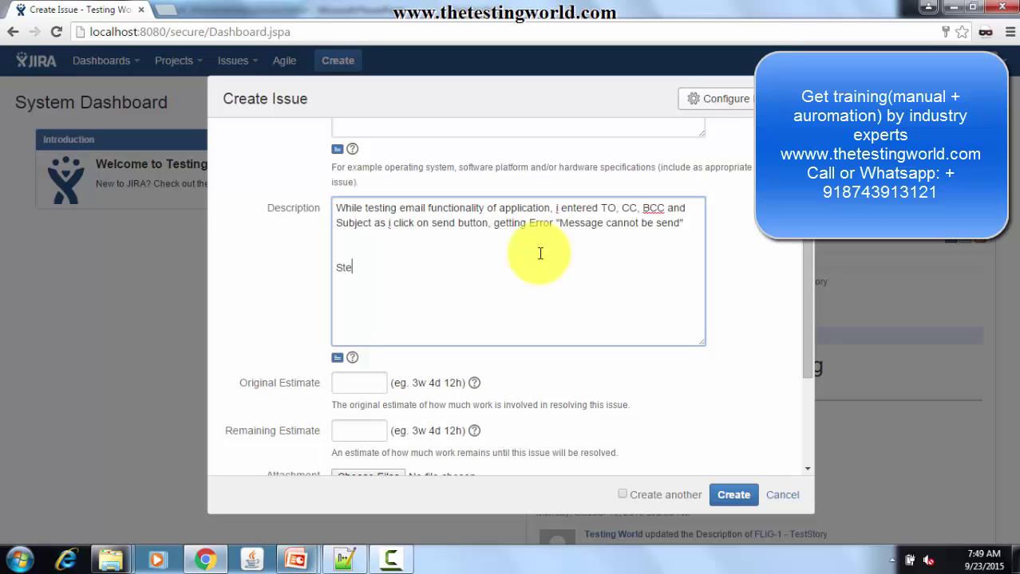
type("ps to Reproduce:")
key("Return")
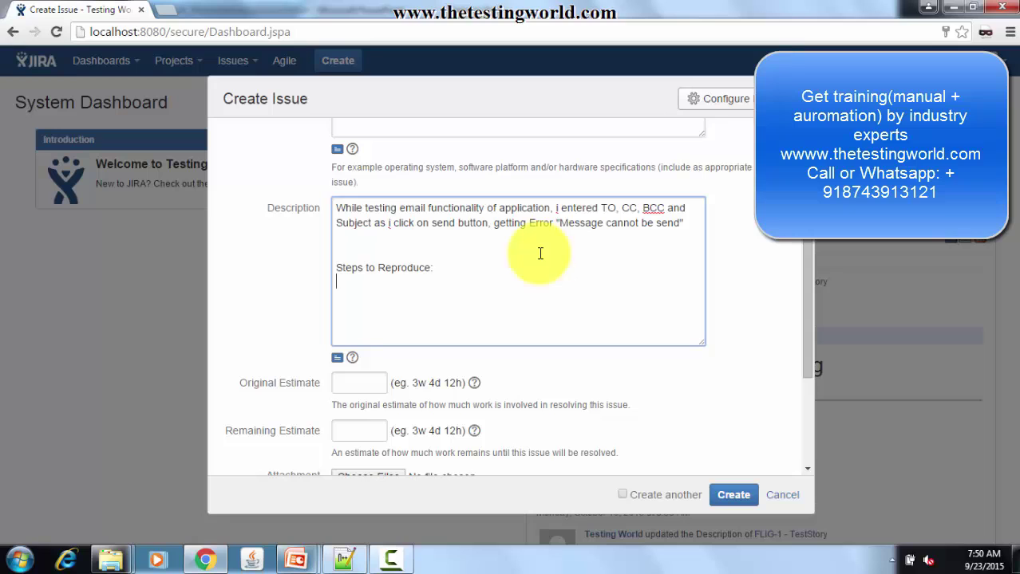
type("1. ")
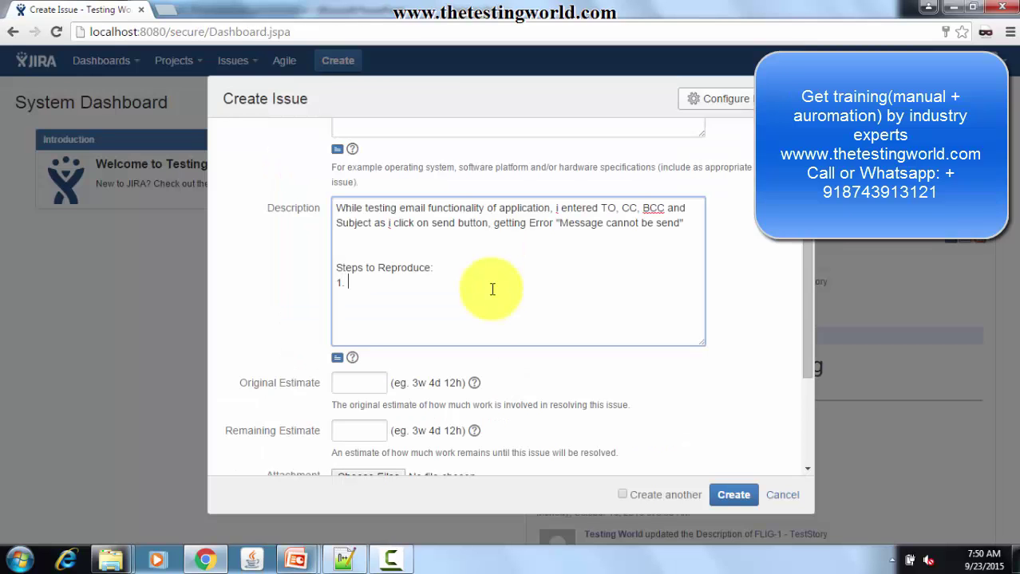
type("Go to Login page")
key("Return")
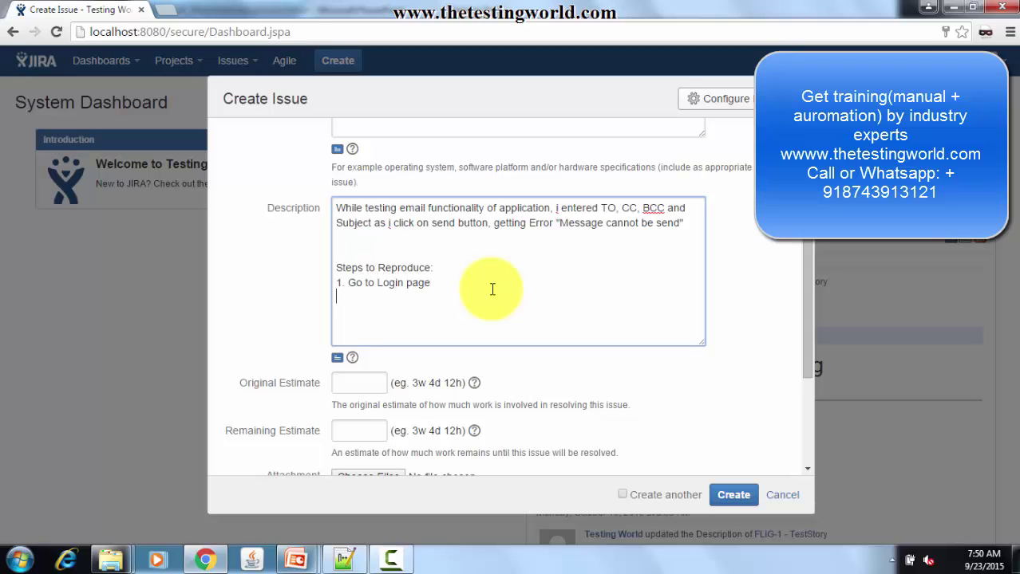
Step: Add the reproduction steps "2. Enter correct credentials." and "3. After Login, click on compose button" to the description
type("2. Enter correct")
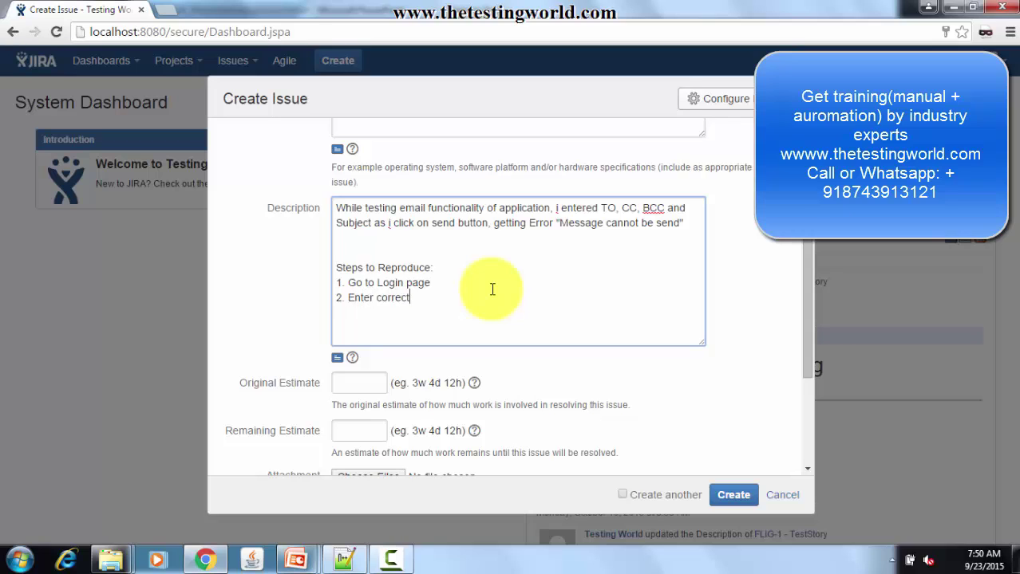
type(" credentials")
key("Return")
type("3. After Logi")
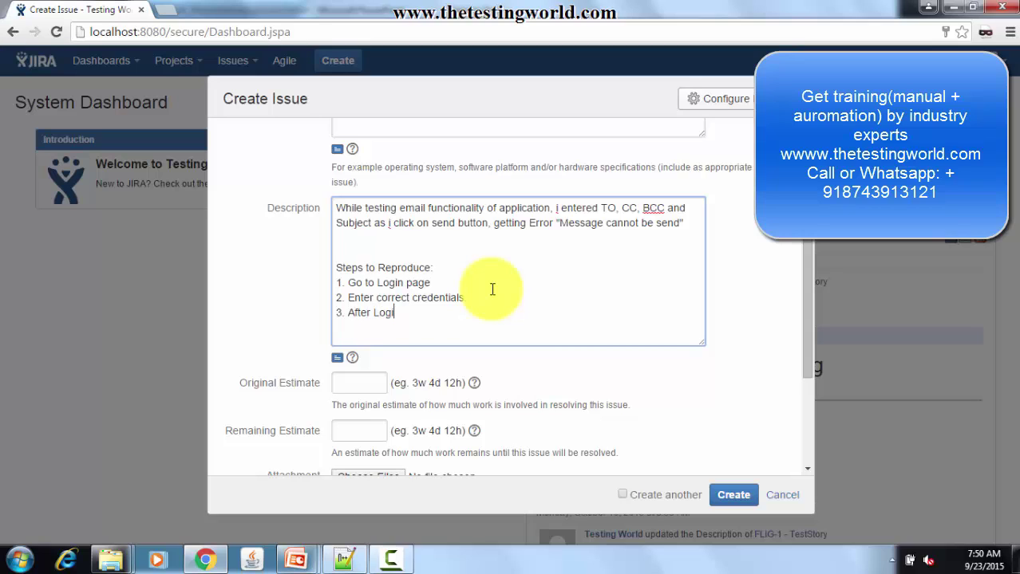
type("n, click p")
type("os")
key("BackSpace")
key("BackSpace")
key("BackSpace")
type("on ")
type("compose ")
type("button")
Step: Add the reproduction steps "4. On Email compose page, Enter To, CC, BCC and Subject" and "5. Click on send Button"
type("4")
type(". On Email c")
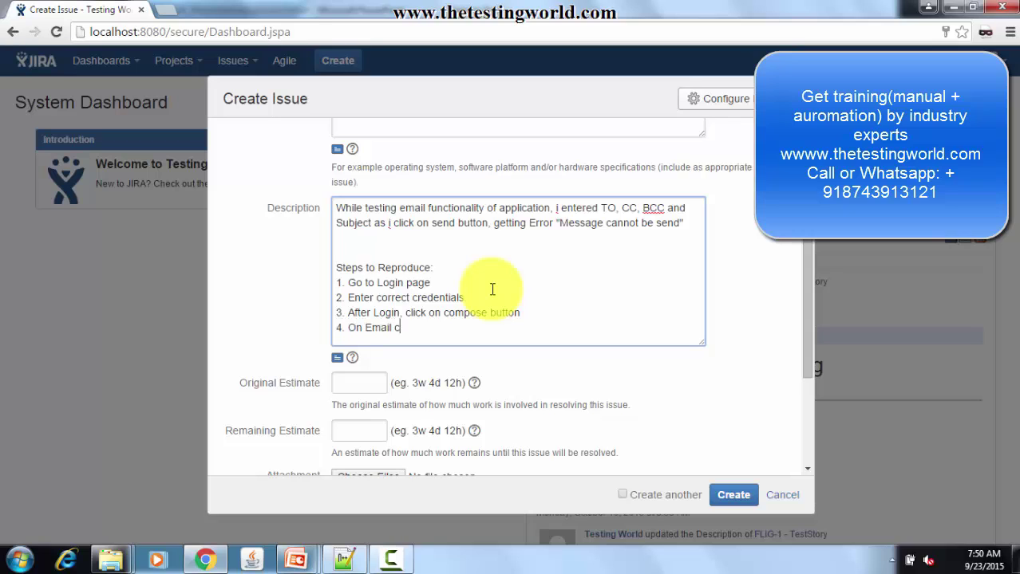
type("ompose page, Entet")
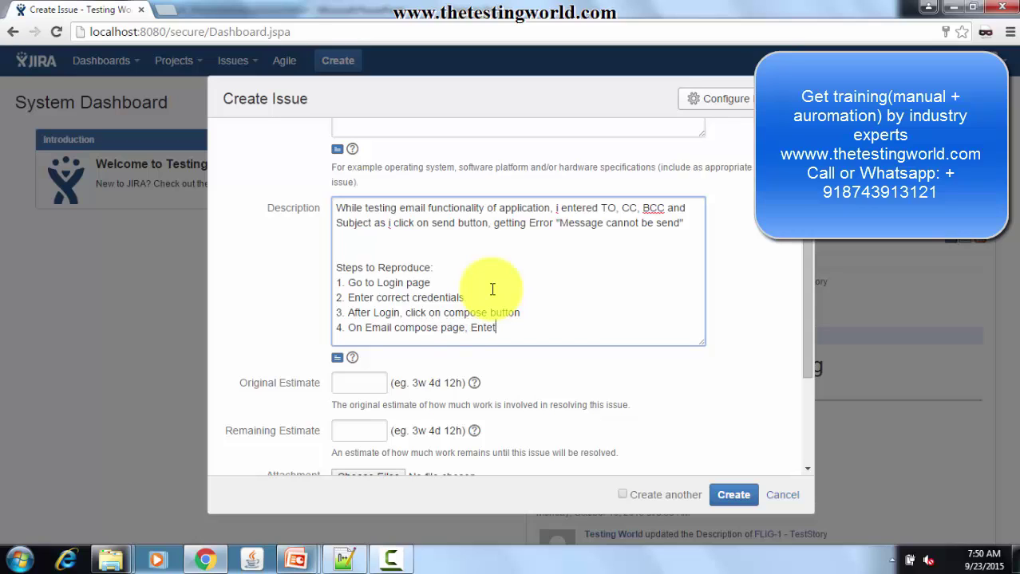
type(" To, CC, BCC")
key("BackSpace")
key("BackSpace")
type("CC and Subje")
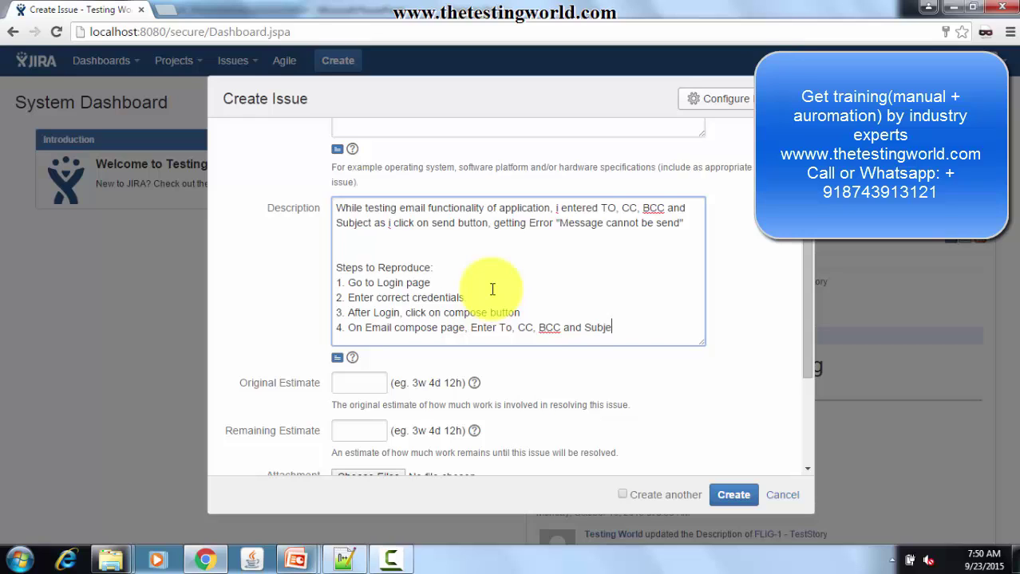
type("ct")
key("Return")
type("5.")
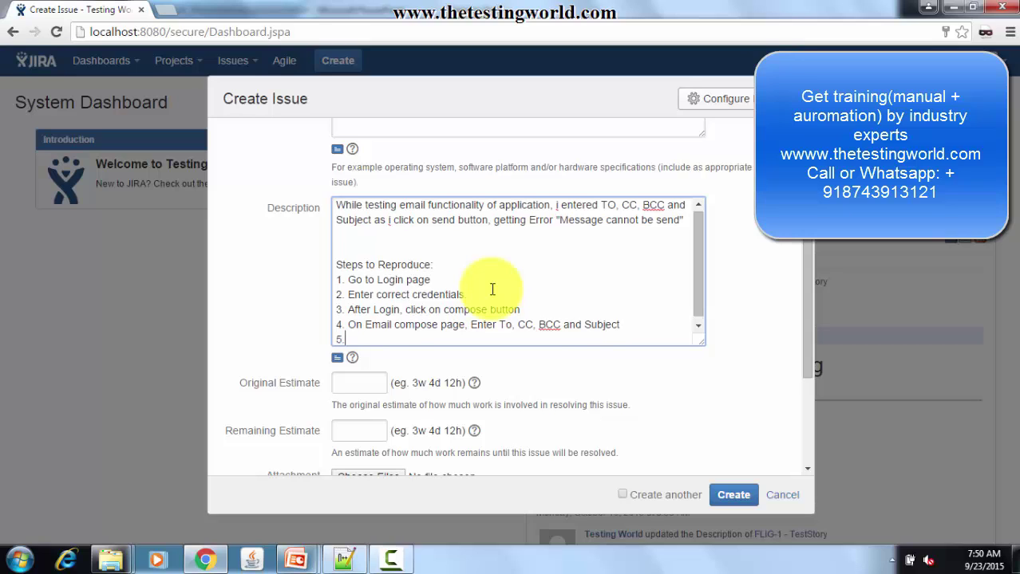
type(" Click on send Button")
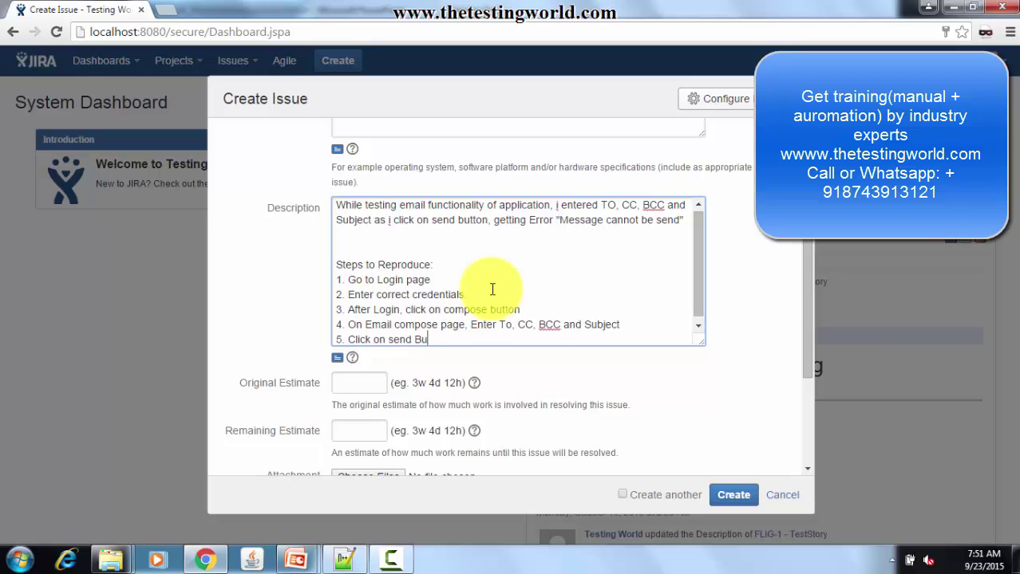
Step: Leave a blank line after the reproduction steps and add "Expected Result : Email should send successfully"
key("Return")
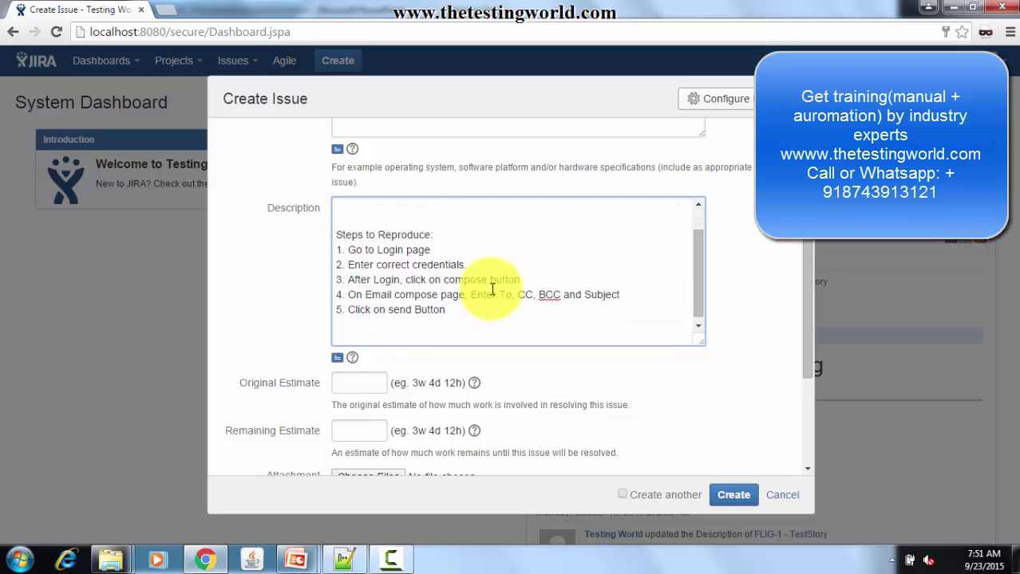
key("Return")
type("En")
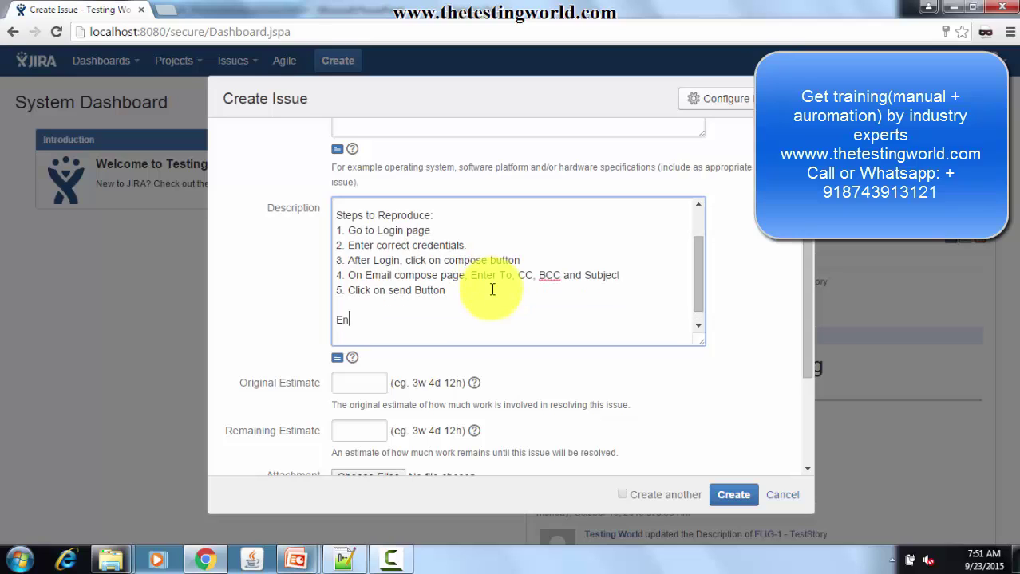
key("BackSpace")
type("xpected Result ")
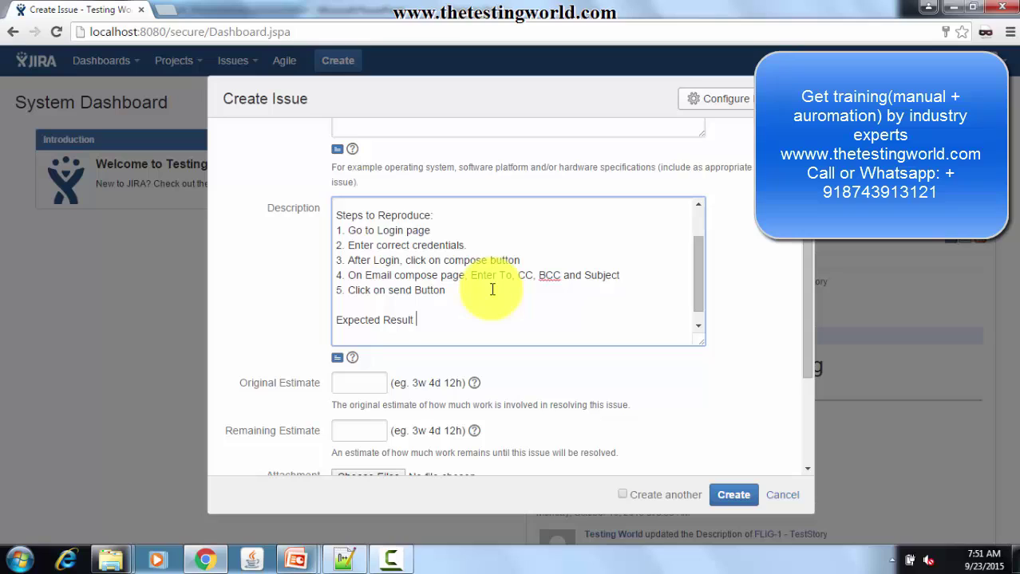
type(": Email should send succ")
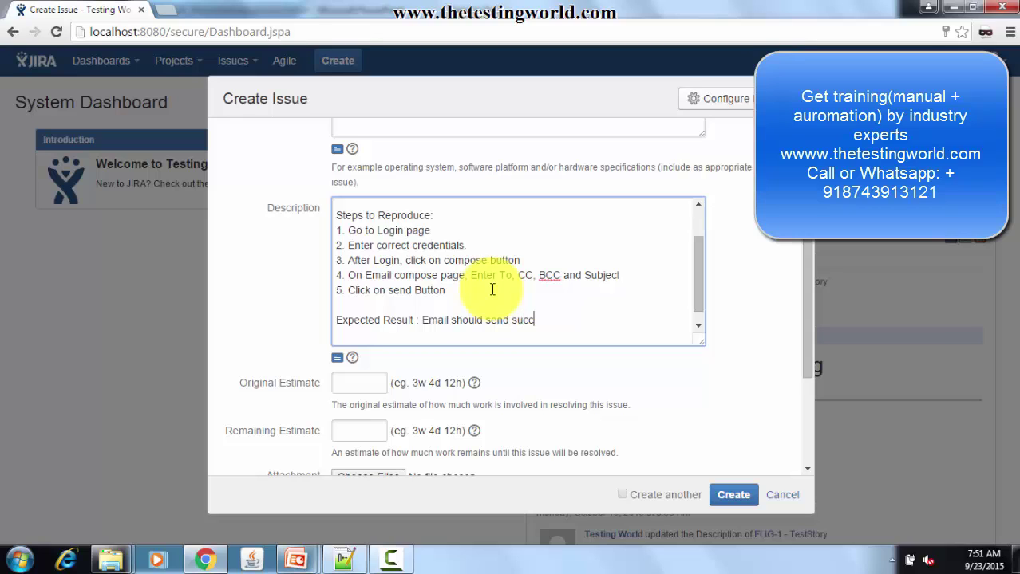
type("essfully")
Step: Leave a blank line below the expected result and begin a new line reading "Actual : We are getting"
key("Return")
key("Return")
type("Ac")
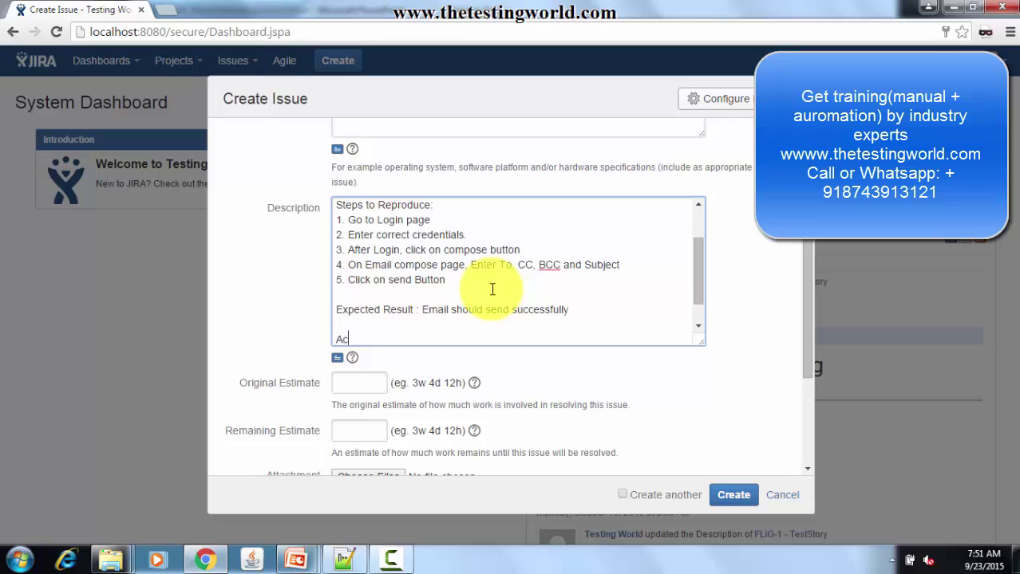
type("tual : We are getting")
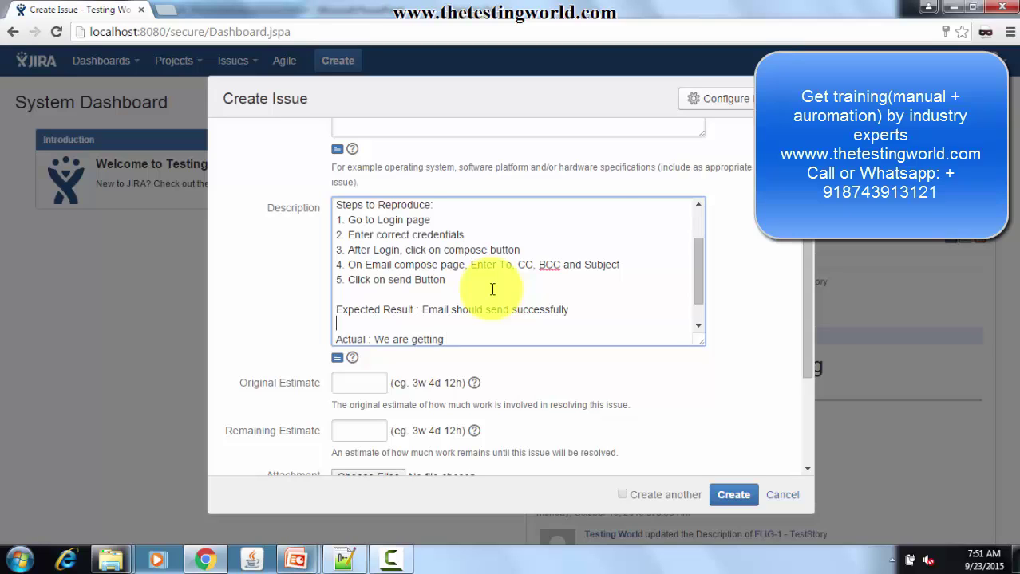
Step: Copy the quoted text "Message cannot be send" from the opening paragraph to the end of the Actual line
scroll(492, 289, "up", 2)
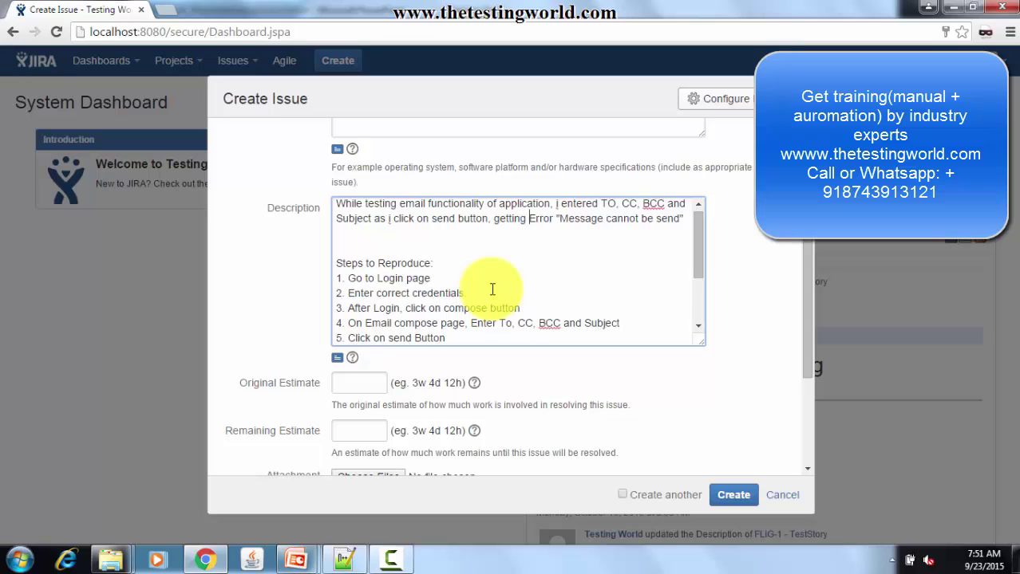
key("shift+End")
key("ctrl+c")
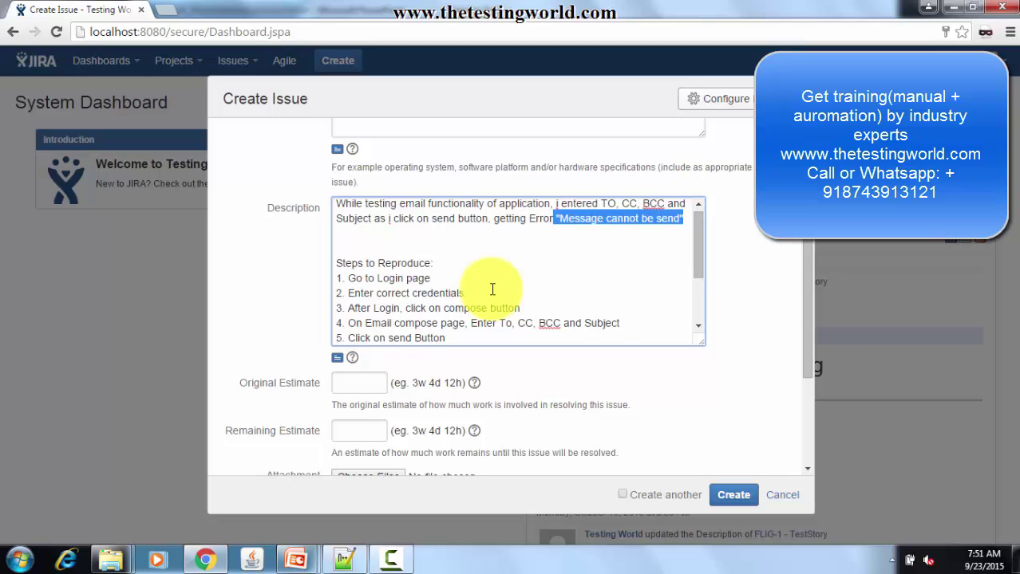
key("Down")
key("Down")
key("Down")
key("Down")
key("Down")
key("Down")
key("Down")
key("Down")
key("Down")
key("Down")
key("Up")
key("Up")
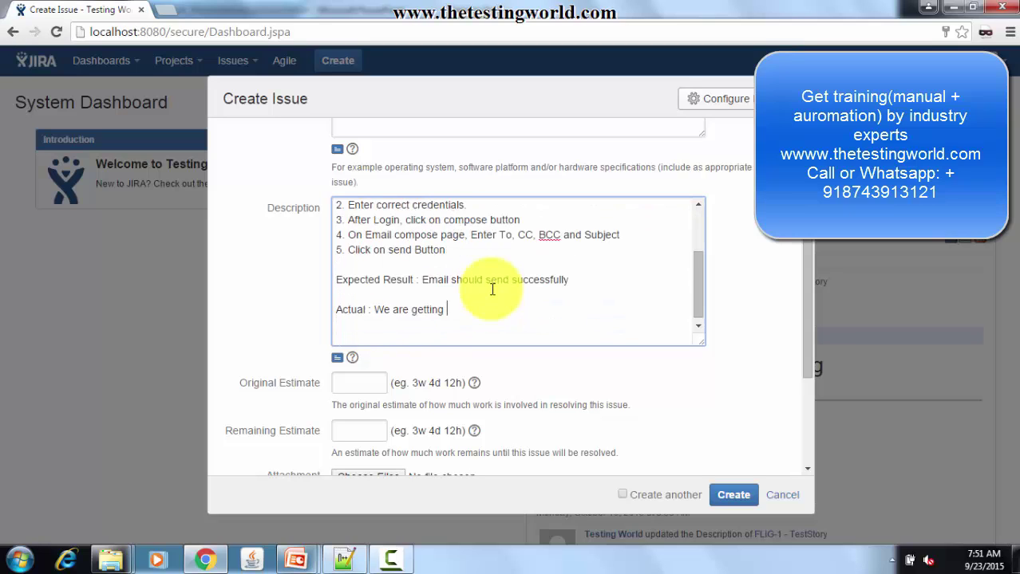
key("ctrl+v")
key("ctrl+z")
key("ctrl+v")
Step: Finish the Actual line with "error ." after the quoted message
type("eroo")
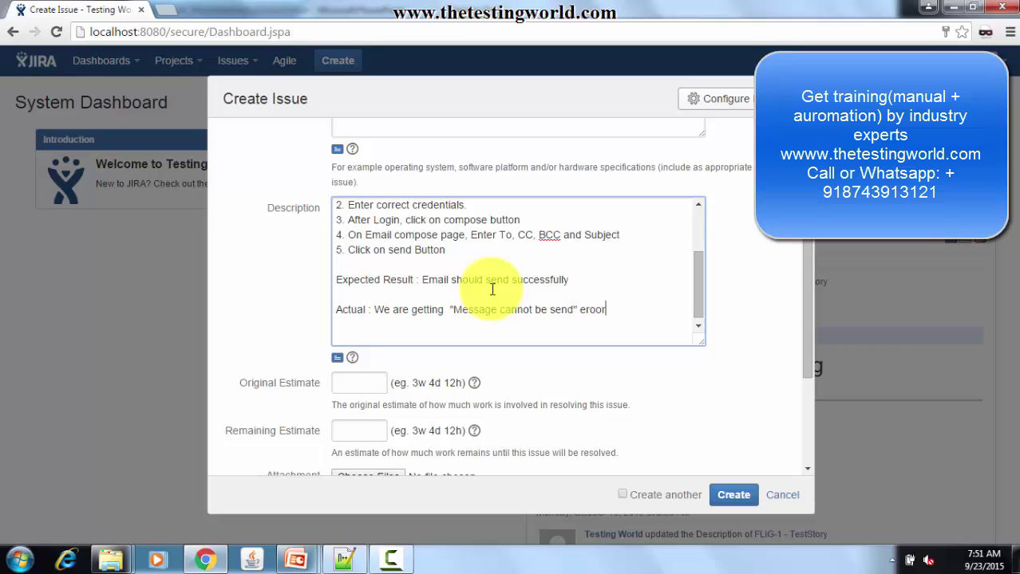
key("BackSpace")
key("BackSpace")
type("ror .")
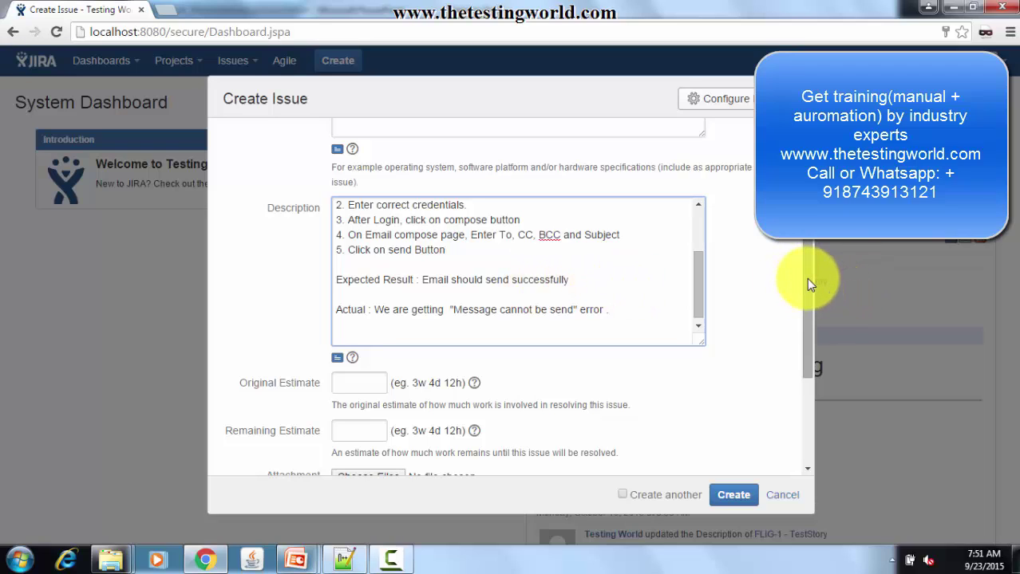
mouse_move(804, 314)
left_mouse_down()
mouse_move(801, 364)
mouse_move(805, 313)
left_mouse_up()
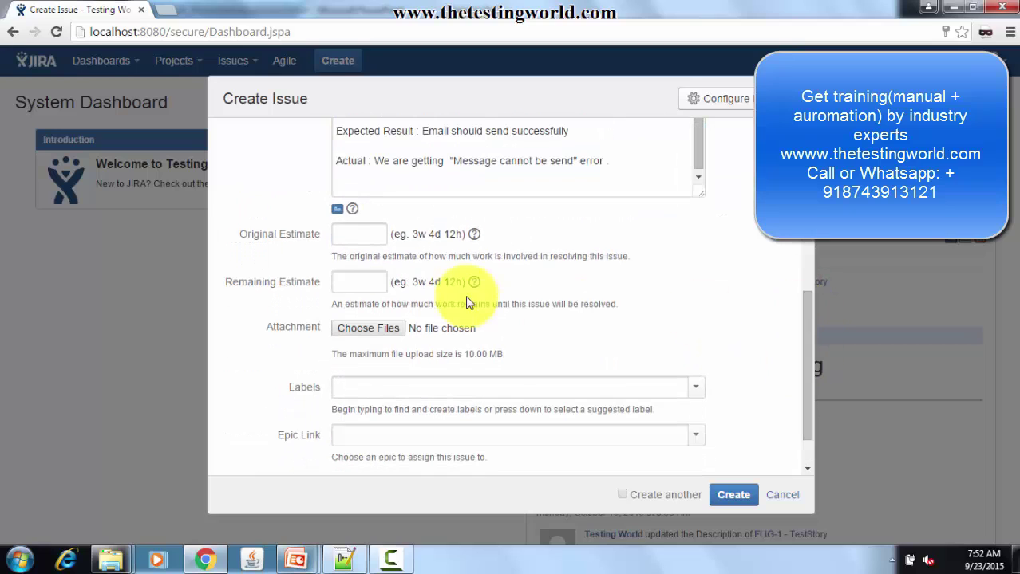
left_click(386, 329)
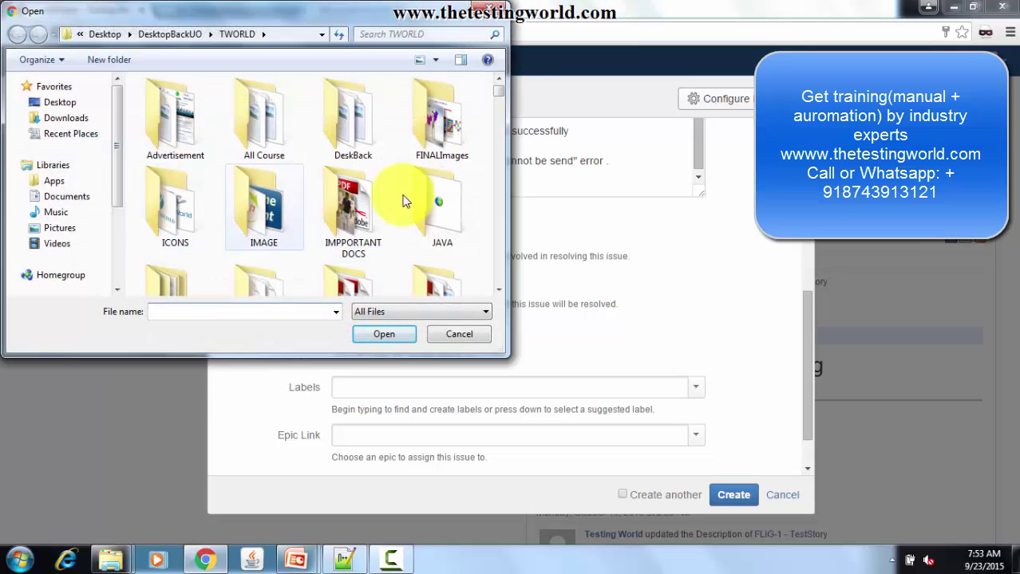
left_click_drag(503, 94, 507, 128)
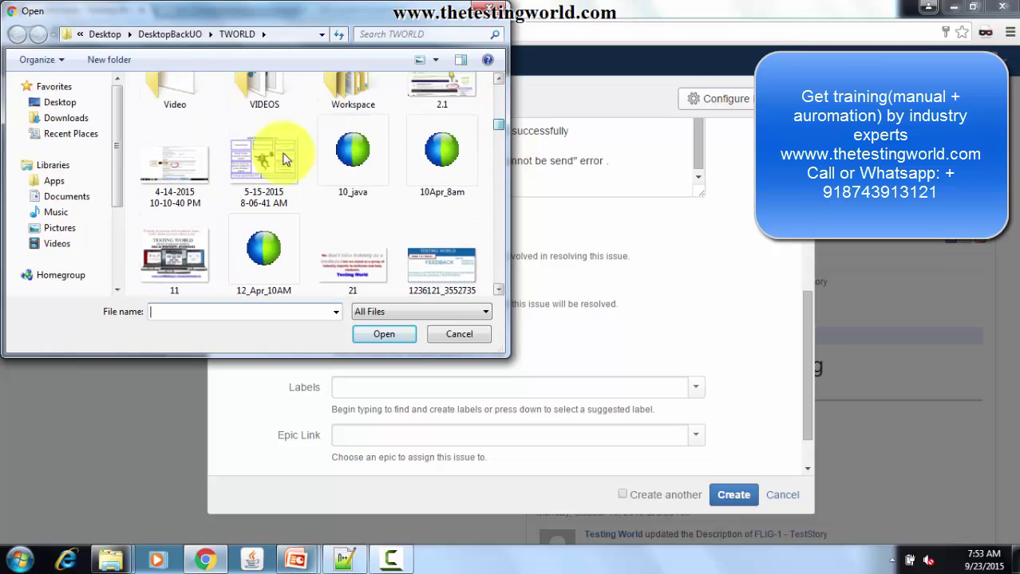
double_click(182, 168)
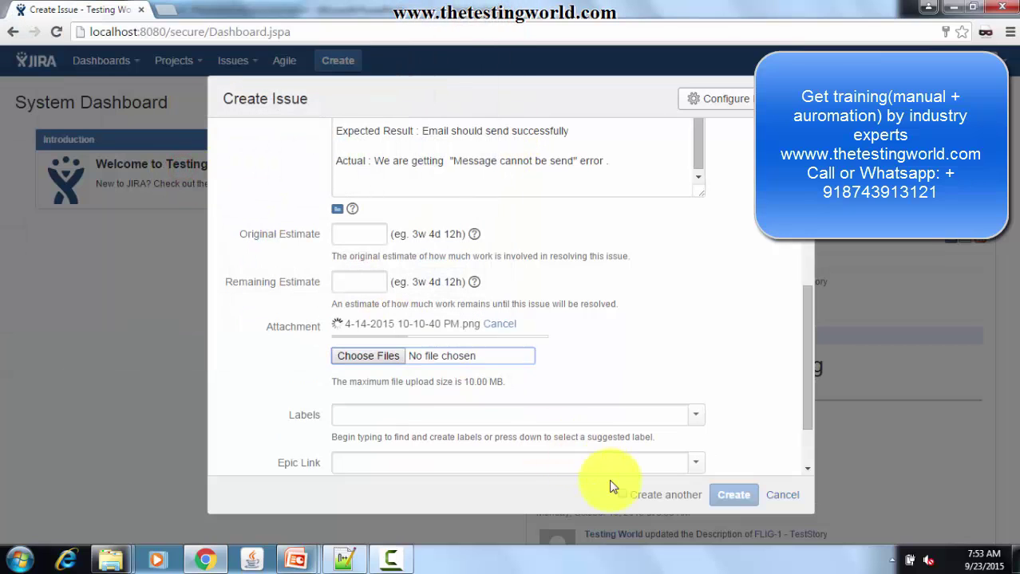
left_click_drag(802, 307, 806, 376)
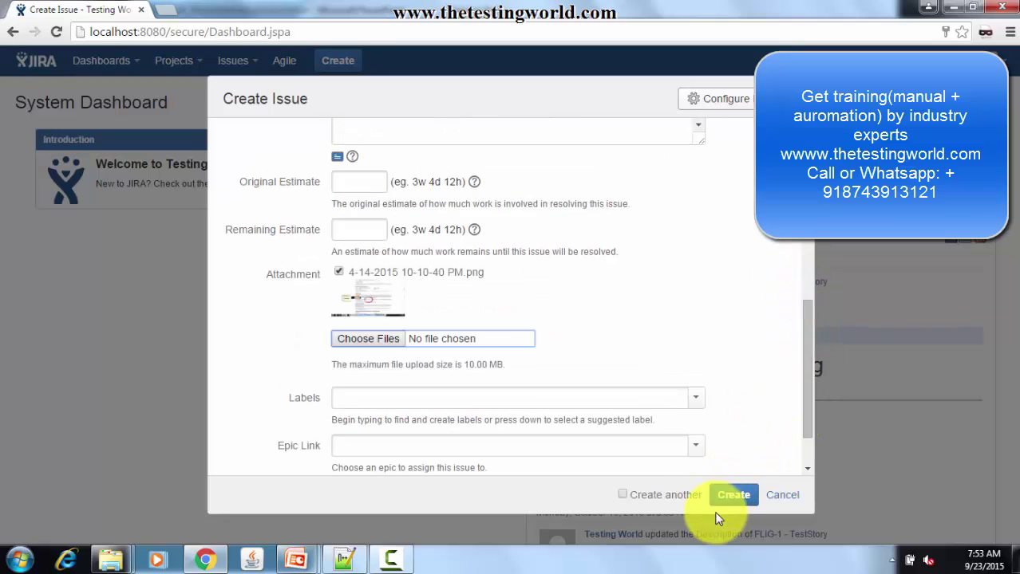
left_click(729, 496)
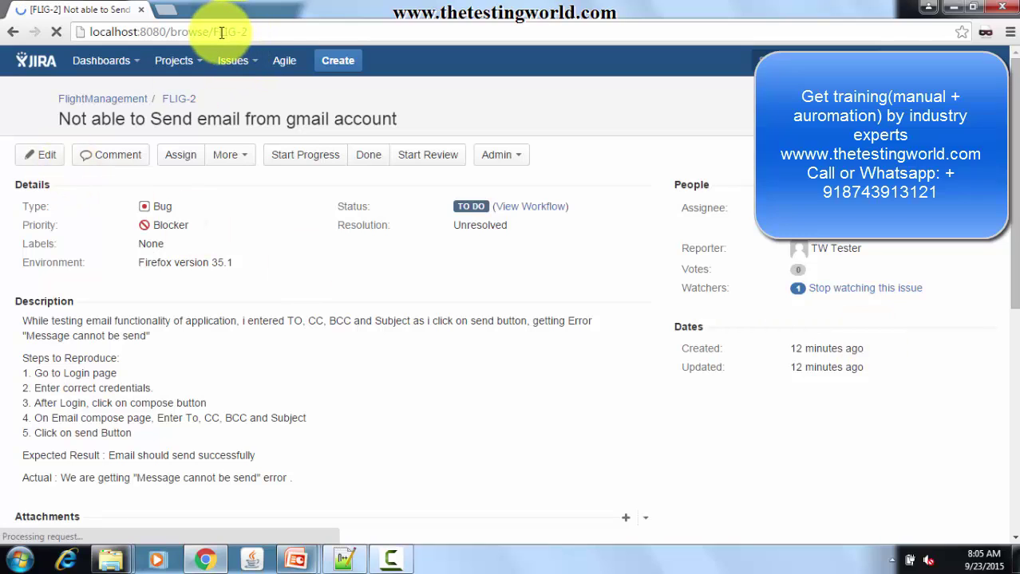
Step: Review the new issue's key in the address, read the text formatting slide in the PowerPoint slide show, and return to the issue
left_click_drag(213, 33, 272, 42)
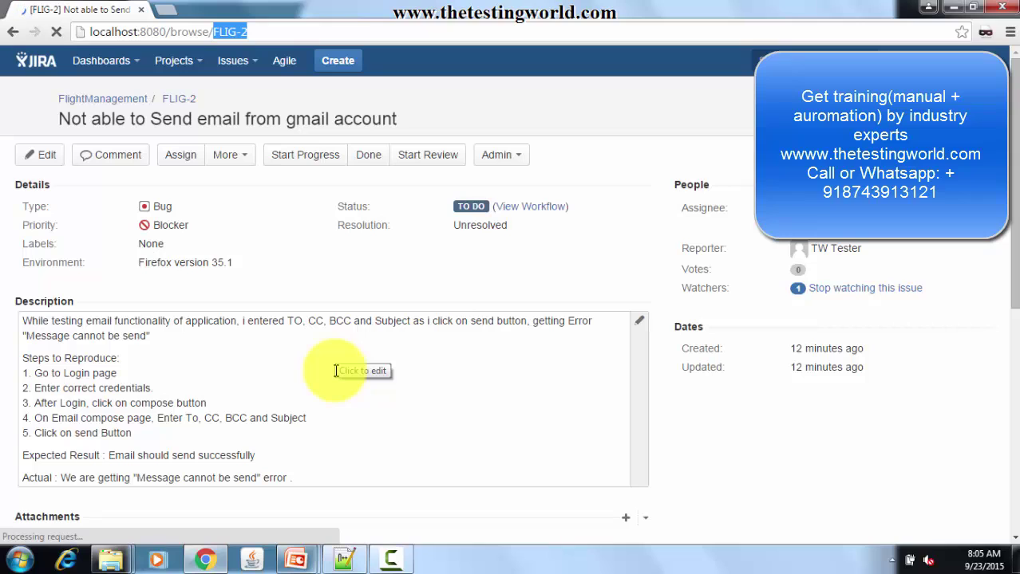
left_click(289, 550)
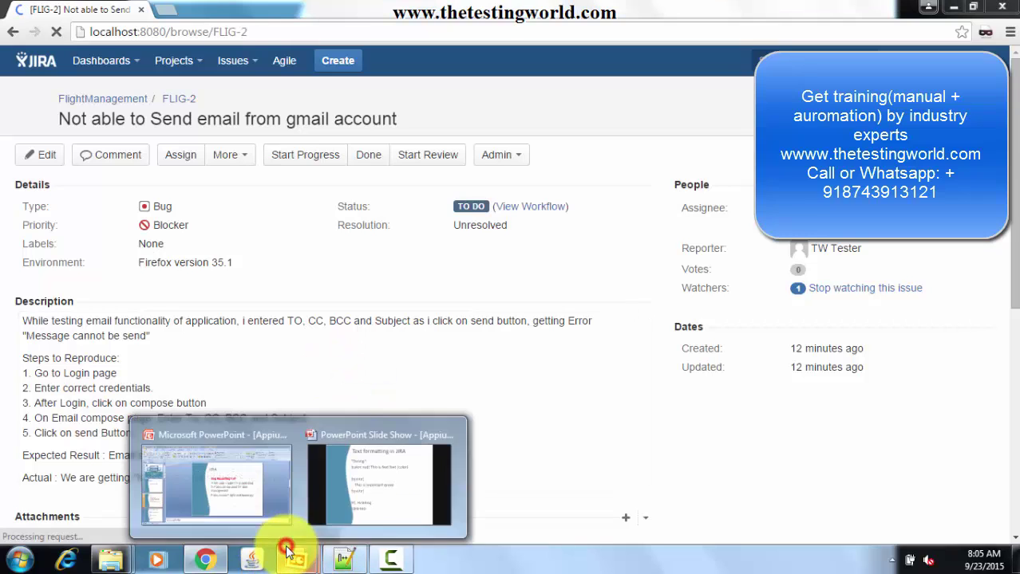
left_click(363, 482)
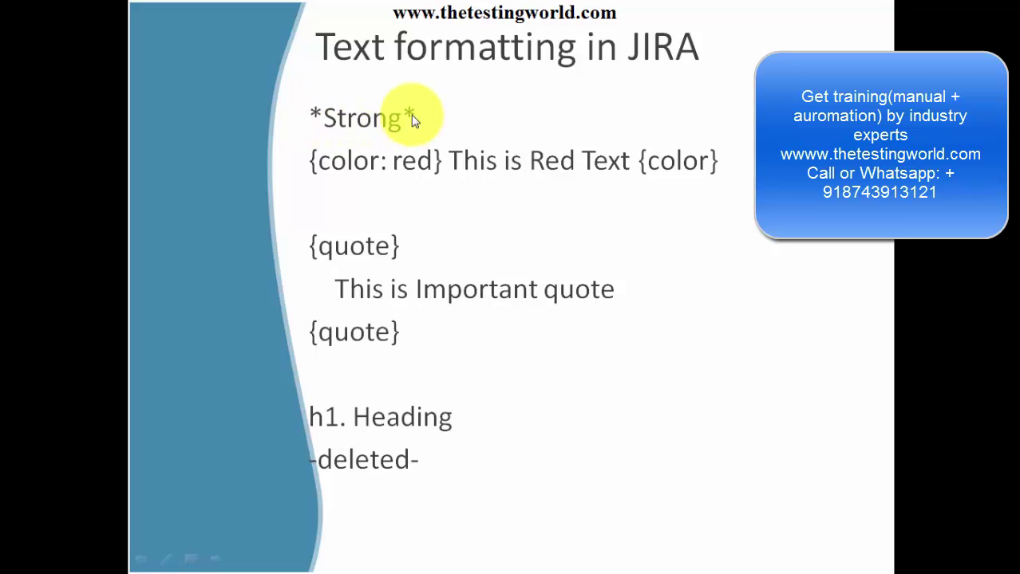
key("alt+Tab")
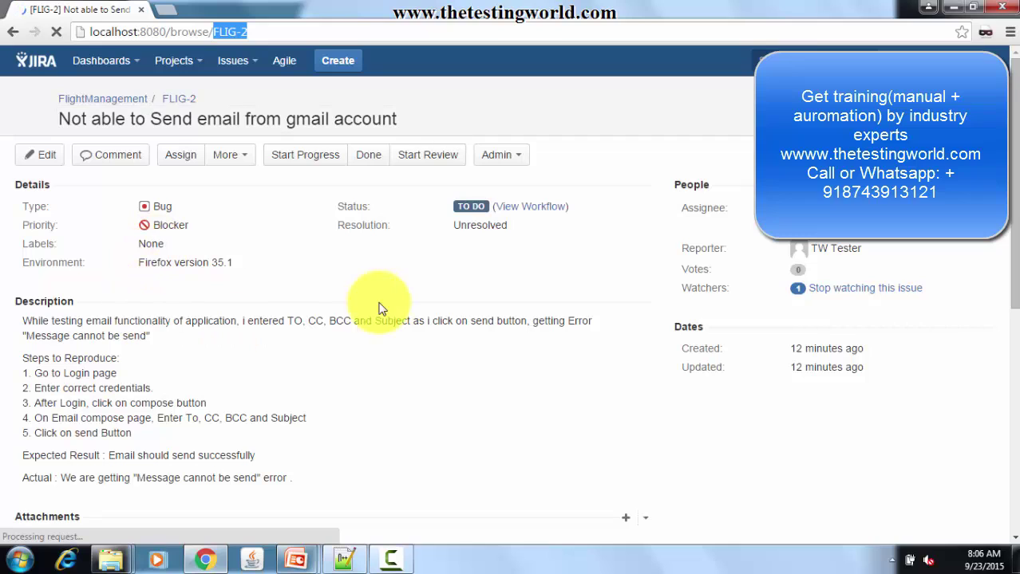
Step: Make the "Steps to Reproduce:" heading in the issue description bold by enclosing it in asterisks, and save the description
left_click(639, 323)
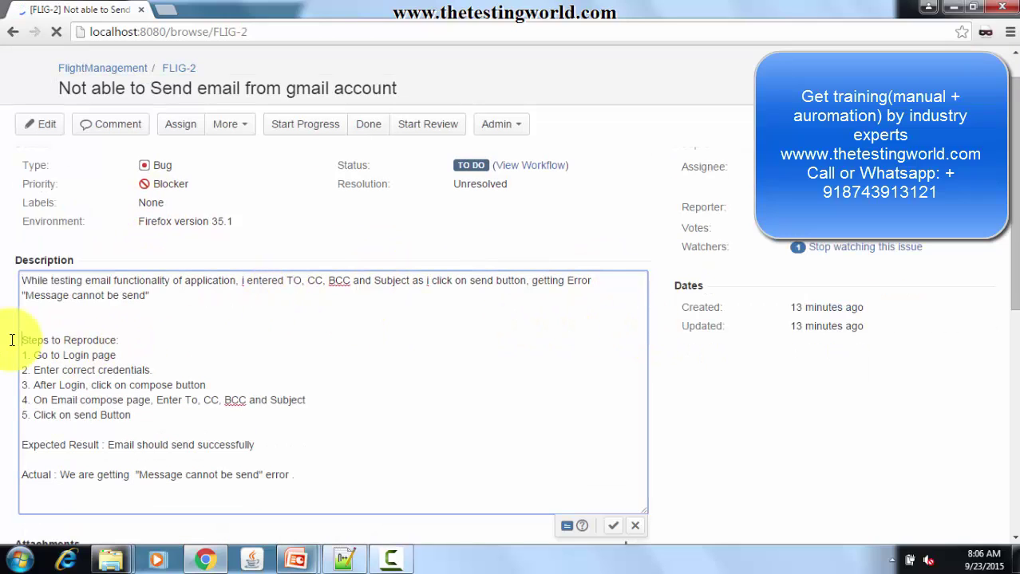
key("shift+End")
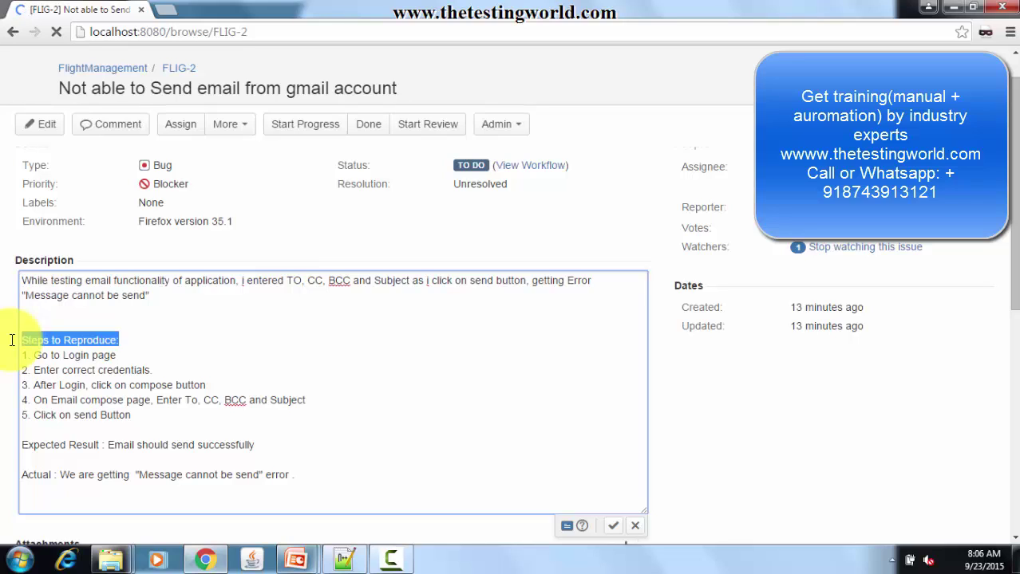
key("Left")
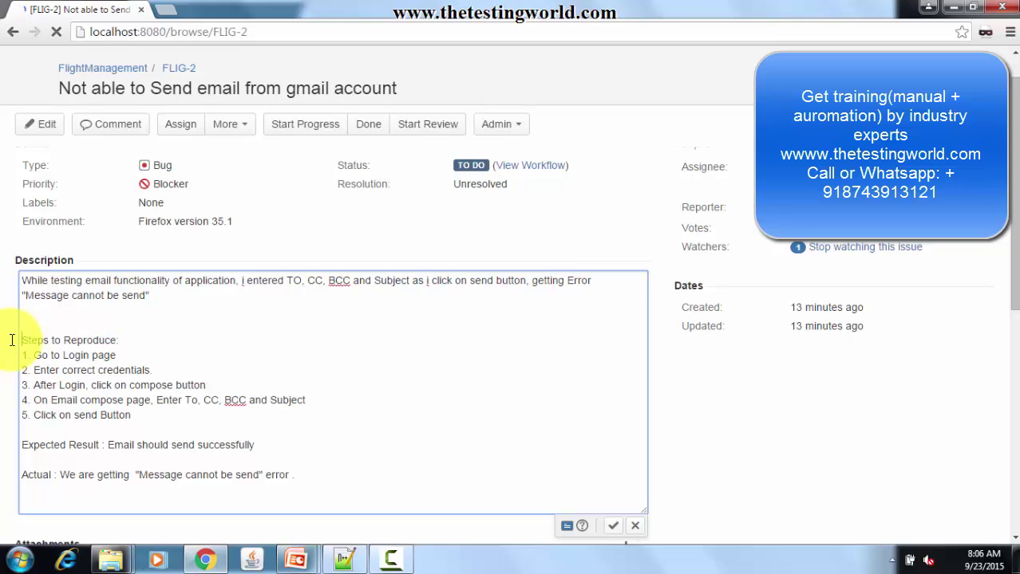
type("*")
left_click(162, 341)
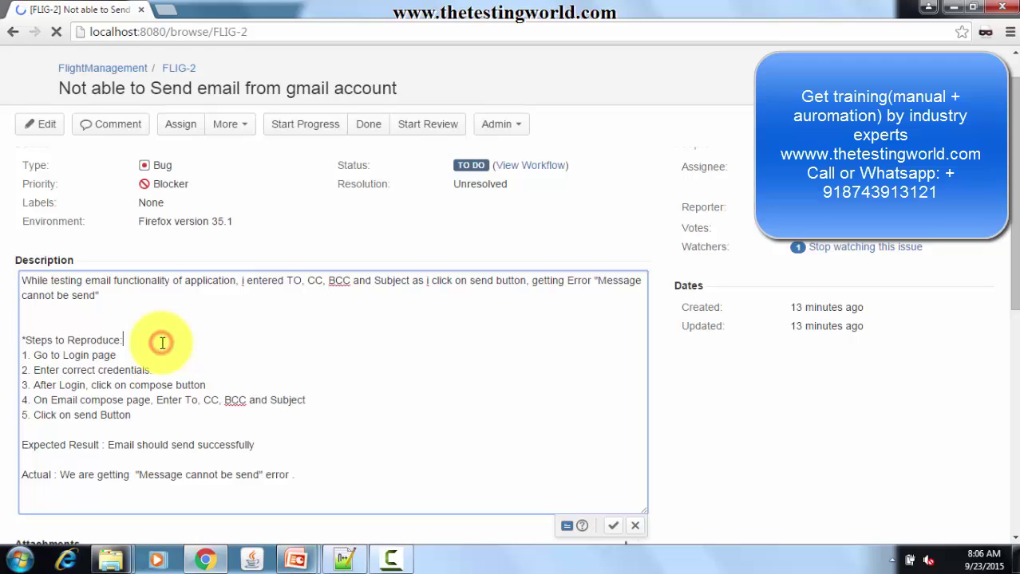
type("*")
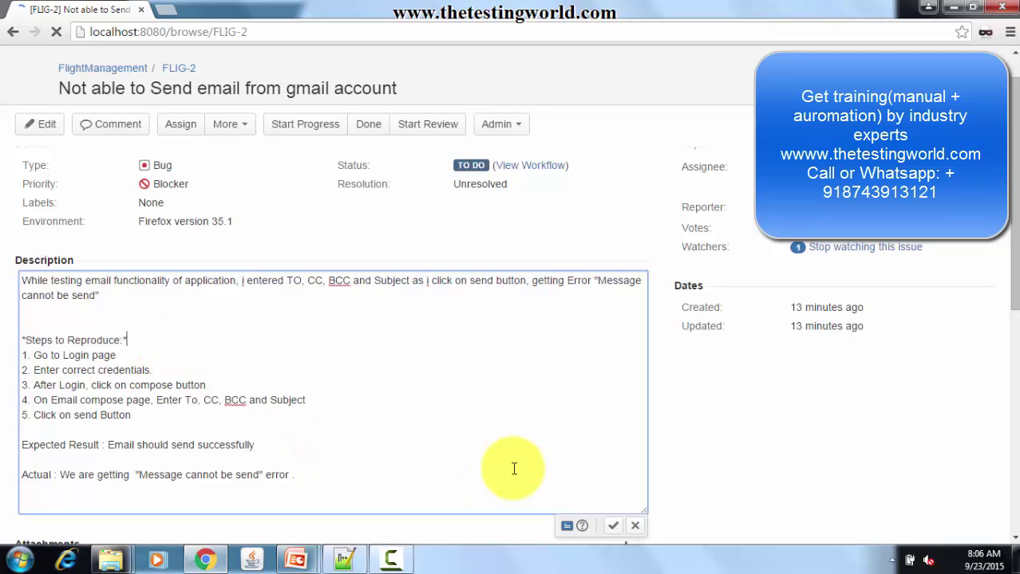
left_click(612, 525)
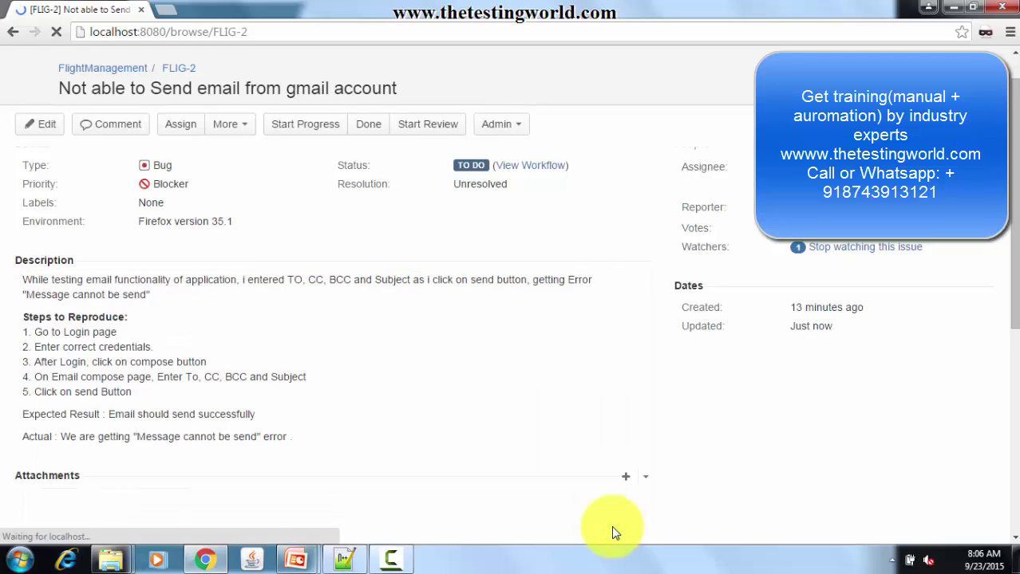
left_click_drag(139, 317, 22, 315)
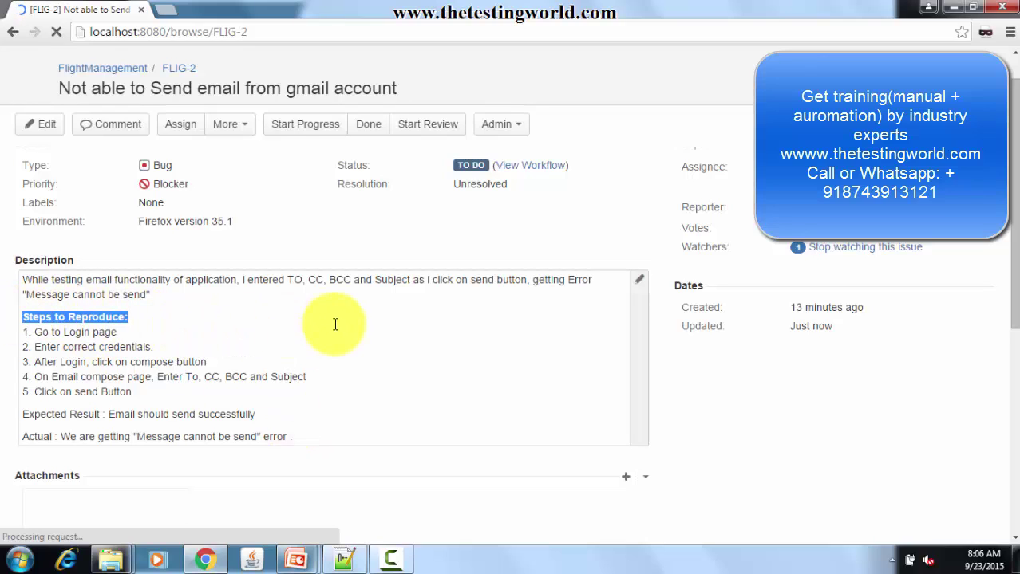
Step: Reopen the description for editing and insert the opening tag "{color : red}" before "Email should send successfully"
left_click(639, 281)
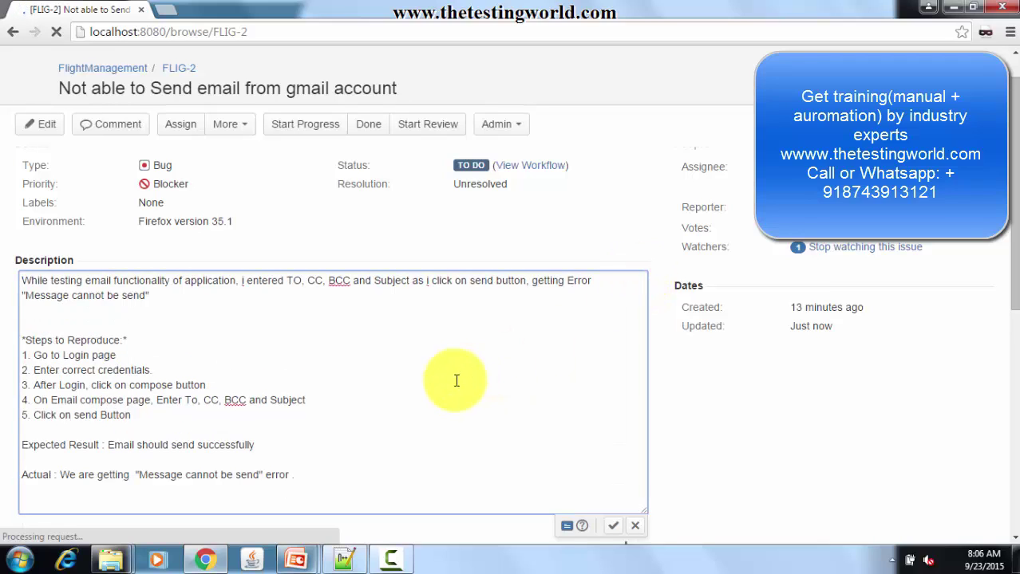
key("Left")
key("Left")
key("Left")
key("Left")
key("Left")
key("Left")
type("{")
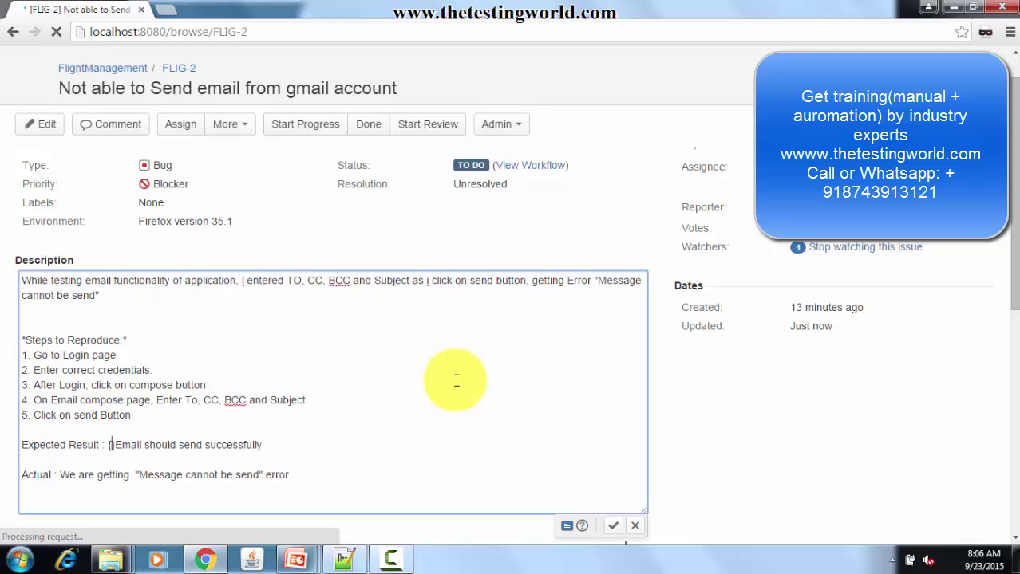
type("color")
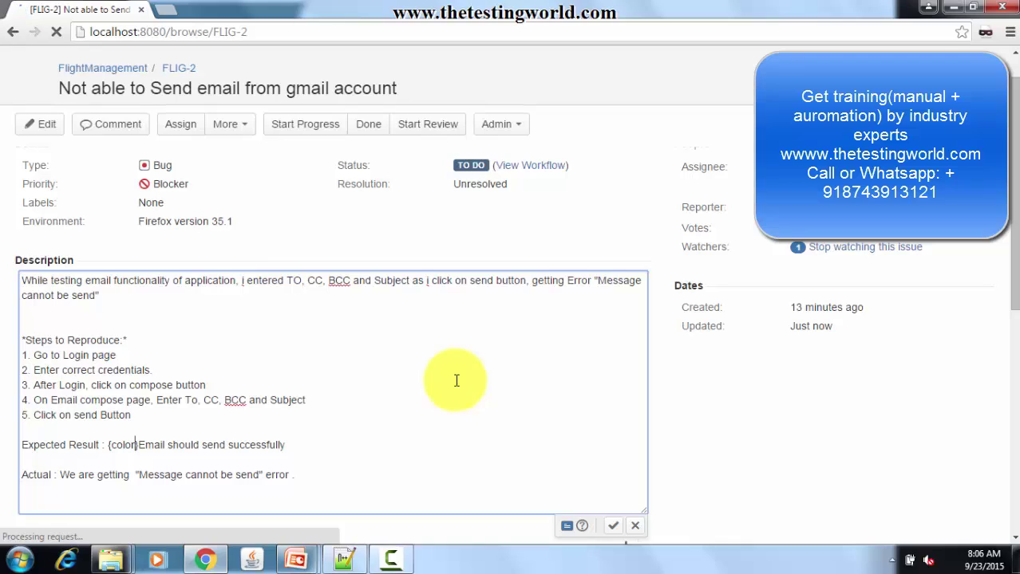
type(" : red")
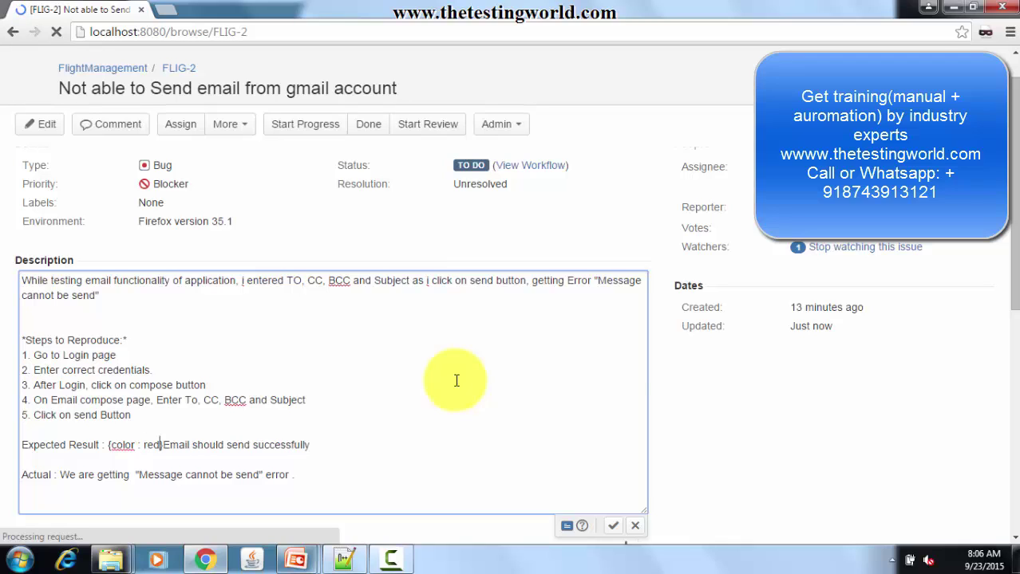
Step: Close the red text with "{color}", tighten the opening tag to "{color:red}", and save the description
left_click(464, 437)
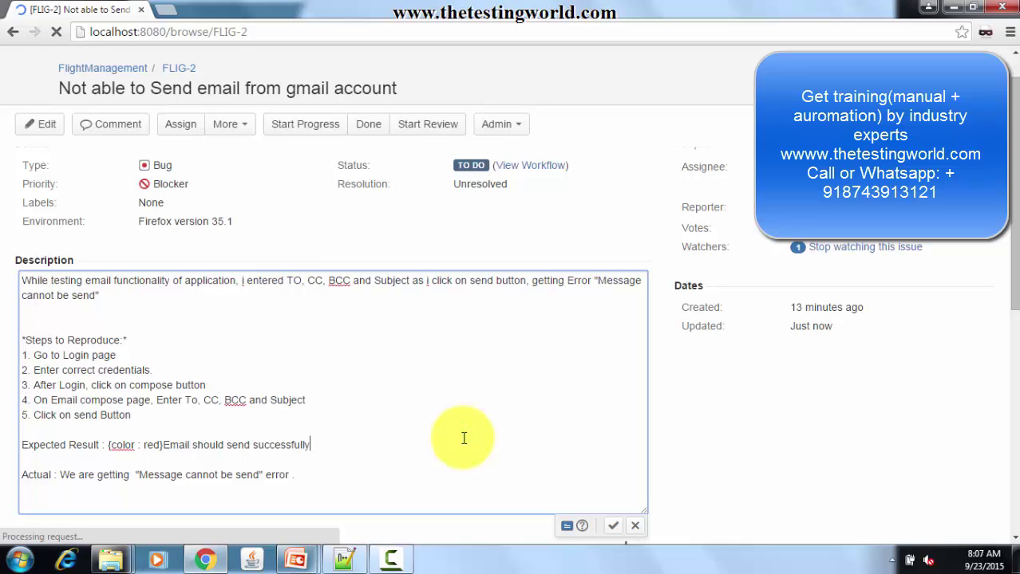
type("{color")
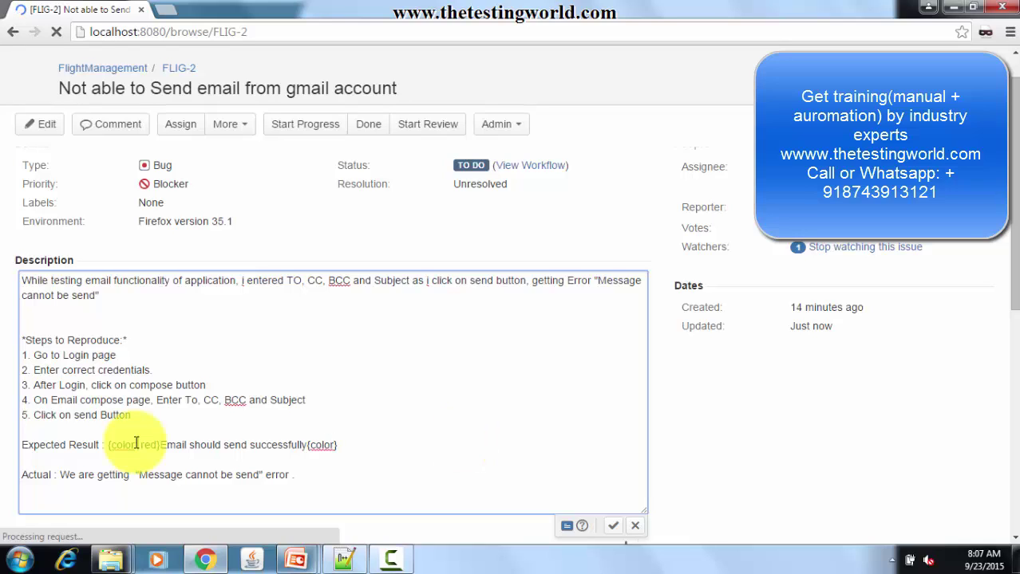
key("BackSpace")
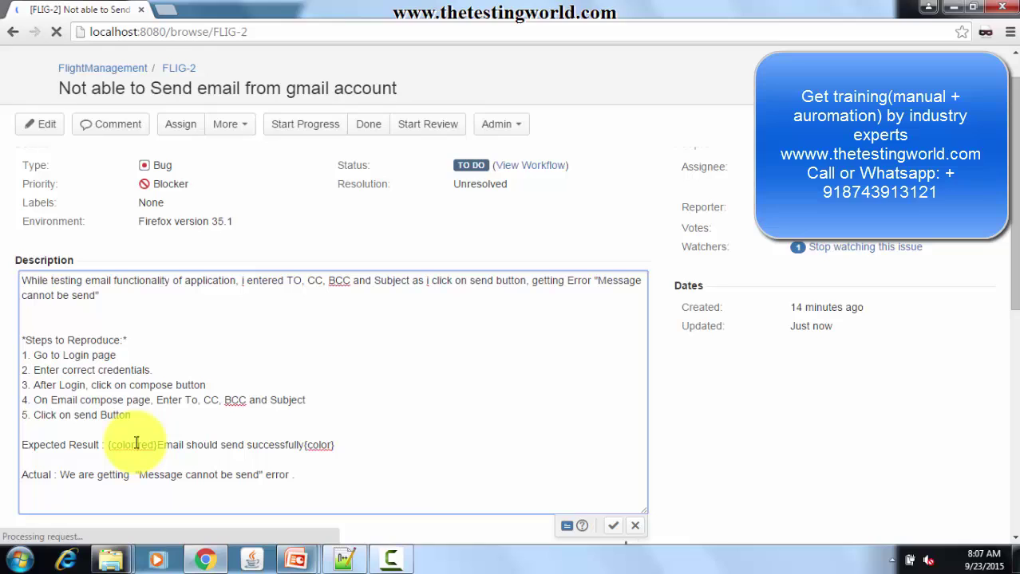
left_click(621, 526)
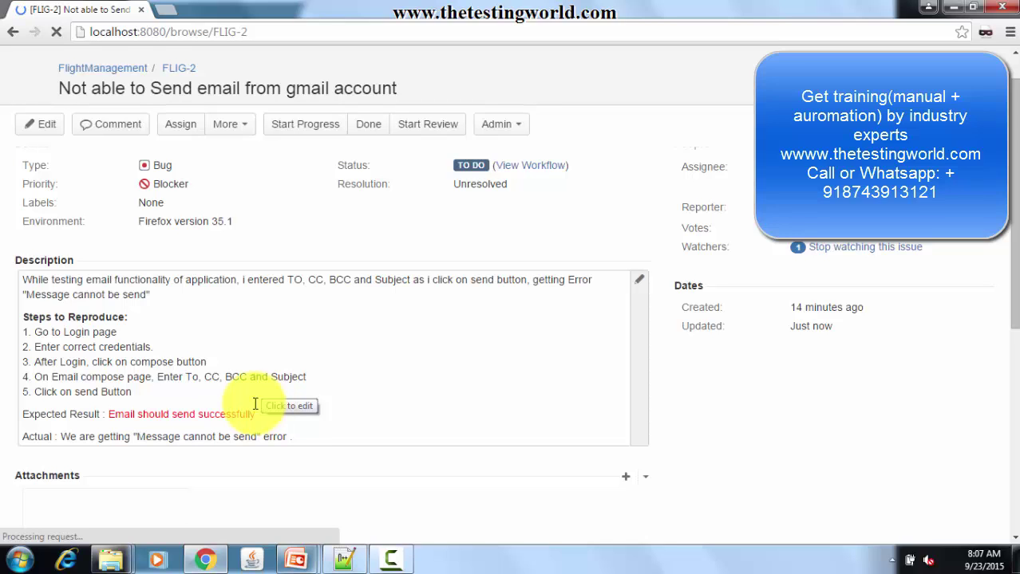
Step: Review the bold heading, consult the quote syntax on the PowerPoint text formatting slide, and return to the issue
left_click_drag(126, 316, 47, 305)
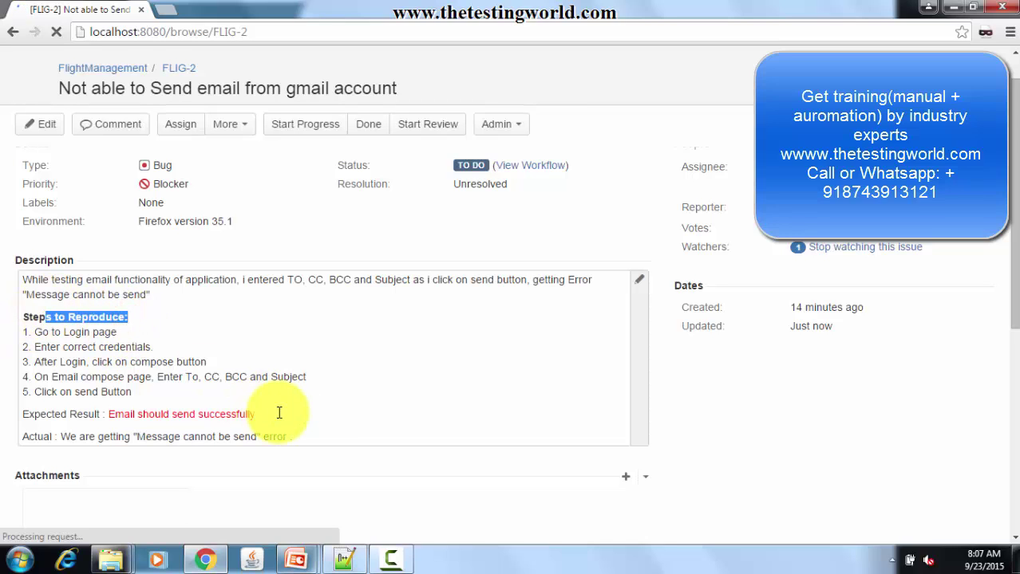
left_click(389, 566)
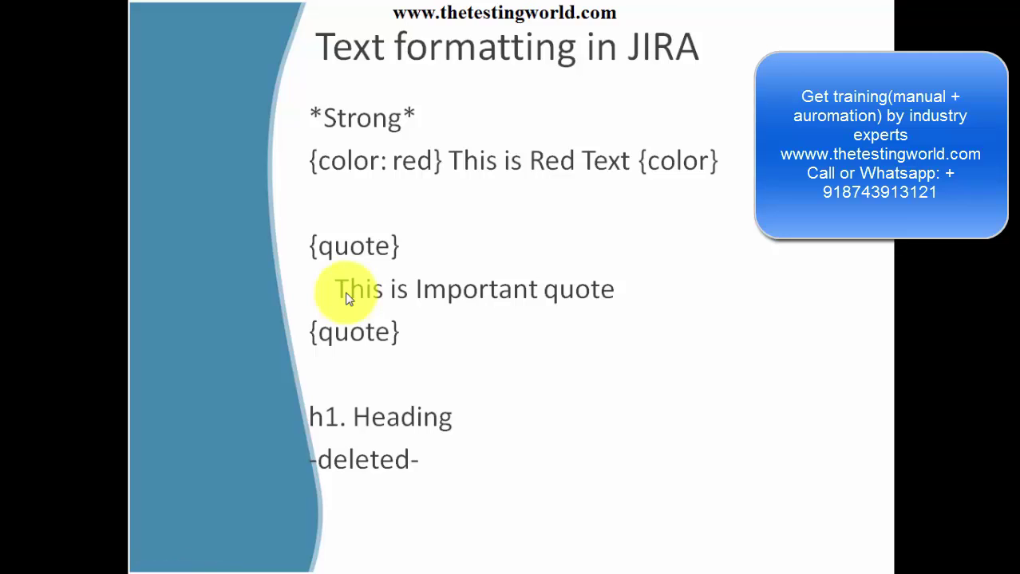
key("alt+Tab")
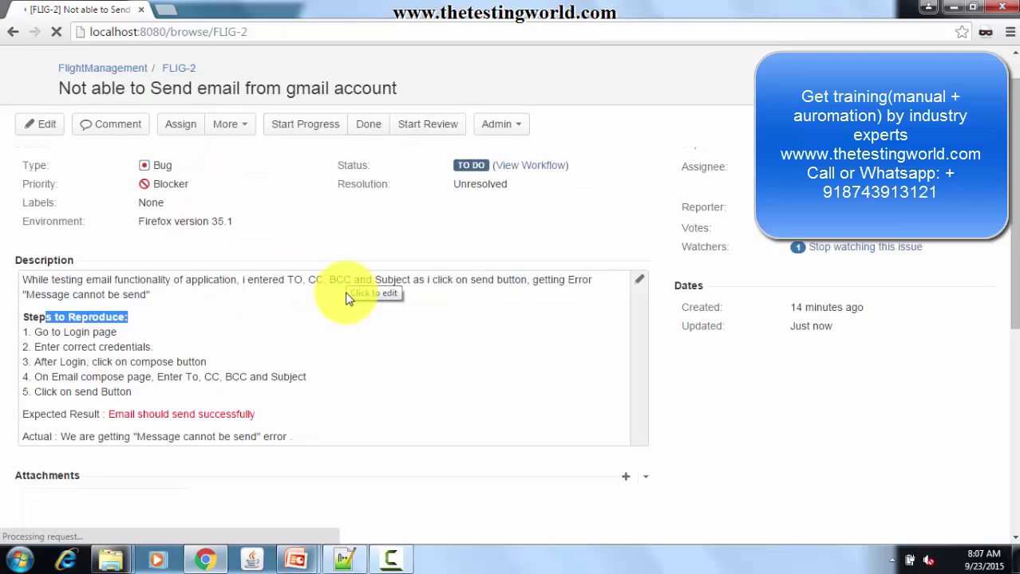
Step: Reopen the issue description for editing and insert a line break before "Message cannot be send" in the opening paragraph
scroll(348, 297, "down", 2)
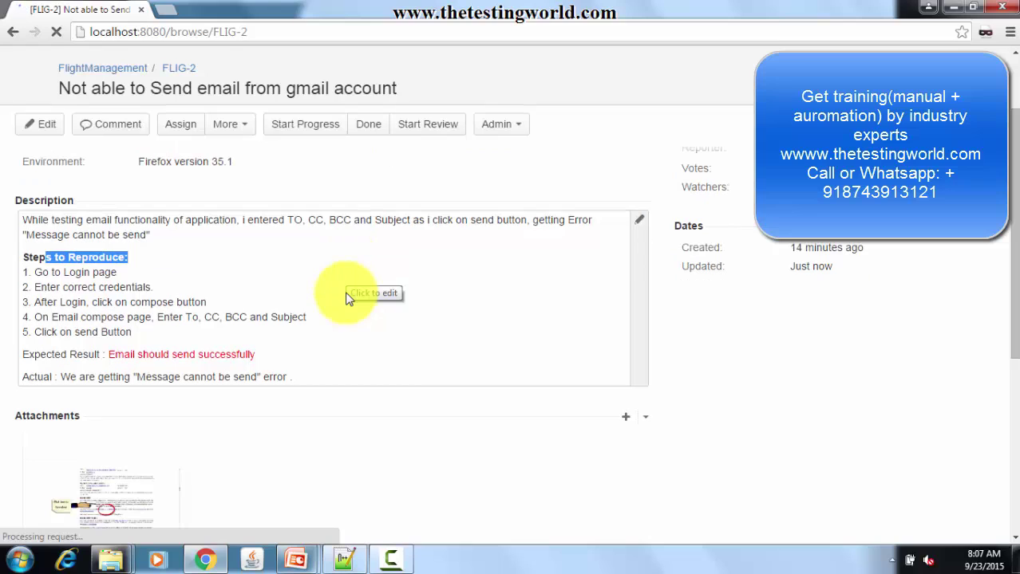
left_click(638, 221)
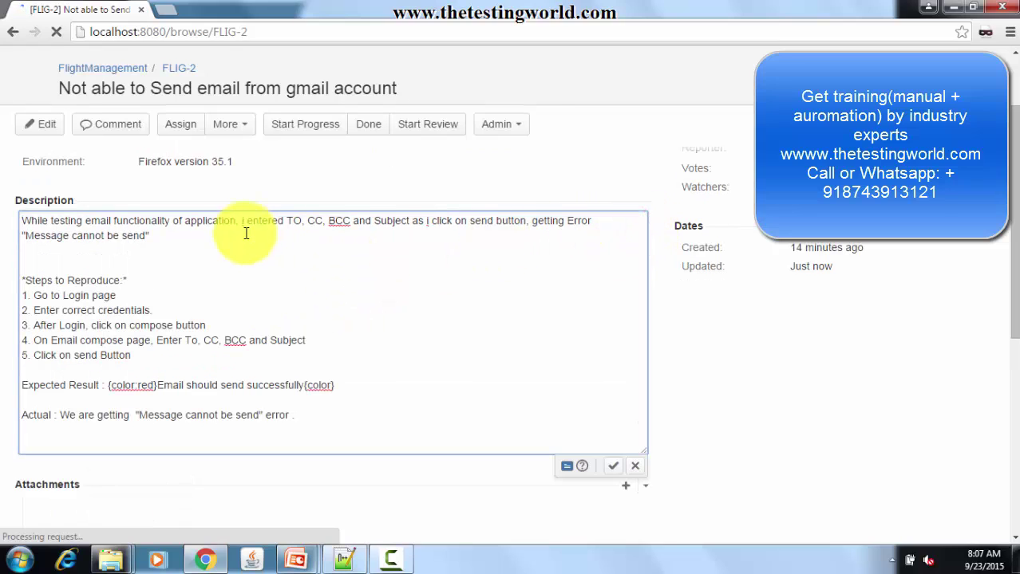
left_click(175, 233)
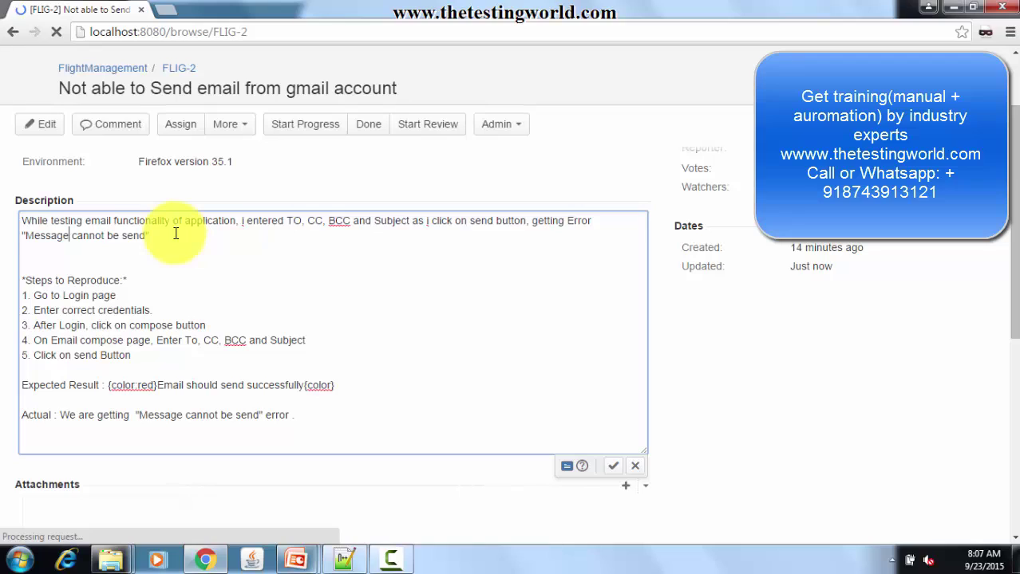
key("Left")
key("Left")
key("Left")
key("Left")
key("Left")
key("Left")
key("Left")
key("Left")
key("Left")
key("Right")
key("Return")
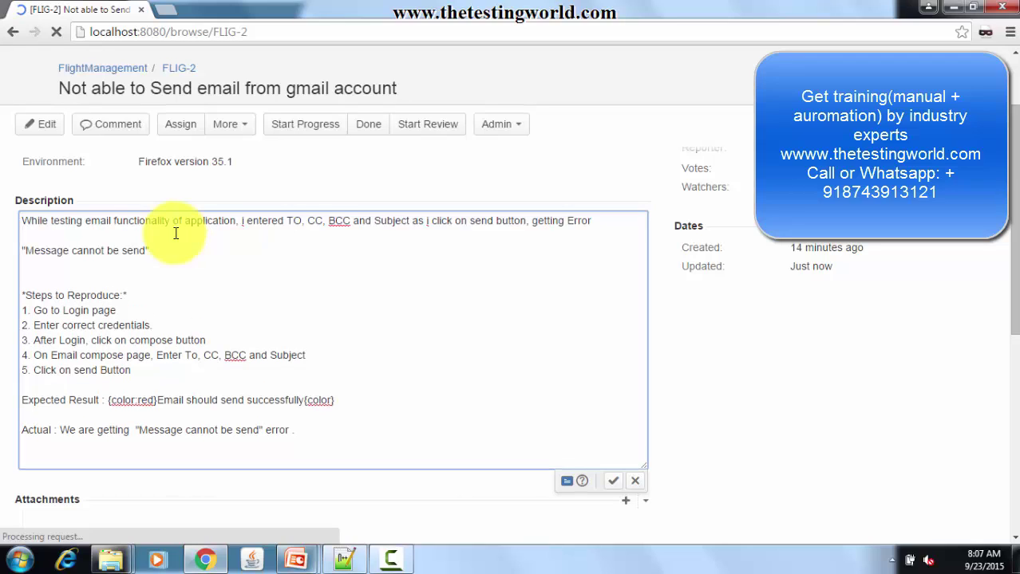
Step: Enclose the "Message cannot be send" line between {quote} tags on separate lines above and below it, and save the description
type("{}")
type("quote")
key("shift+Left")
key("shift+Left")
key("shift+Left")
key("shift+Left")
key("shift+Left")
key("shift+Left")
key("shift+Left")
key("ctrl+c")
key("Down")
key("Down")
key("ctrl+v")
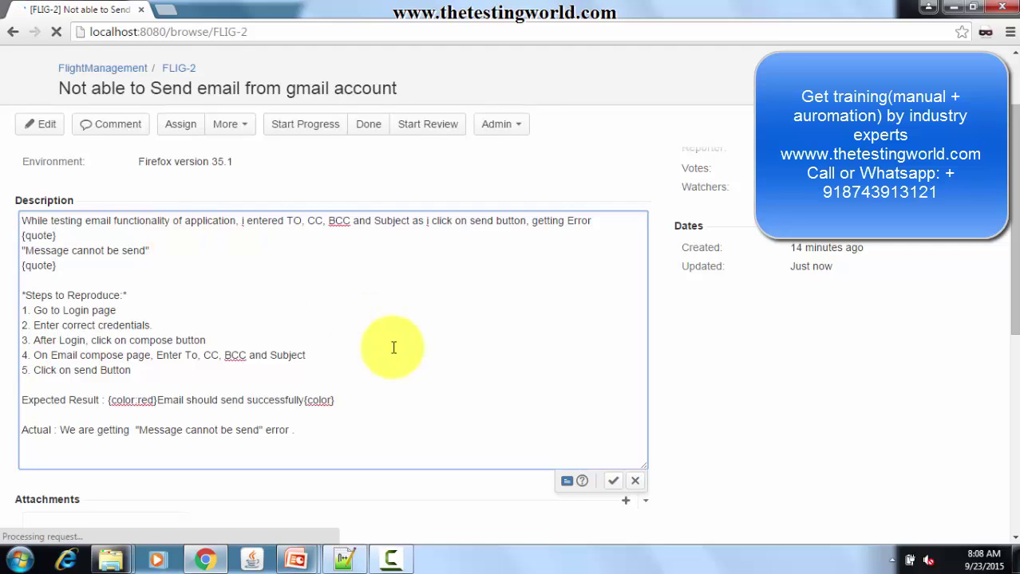
left_click(613, 480)
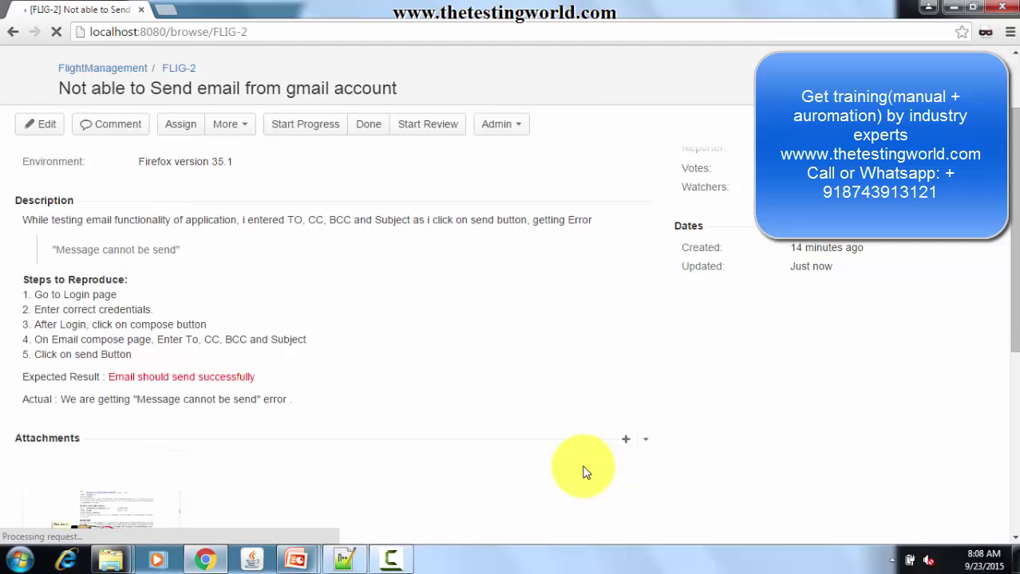
Step: Check the heading syntax on the PowerPoint slide, return to the issue, add the heading "h1.Details" at the start of the description, and save
left_click_drag(206, 257, 48, 251)
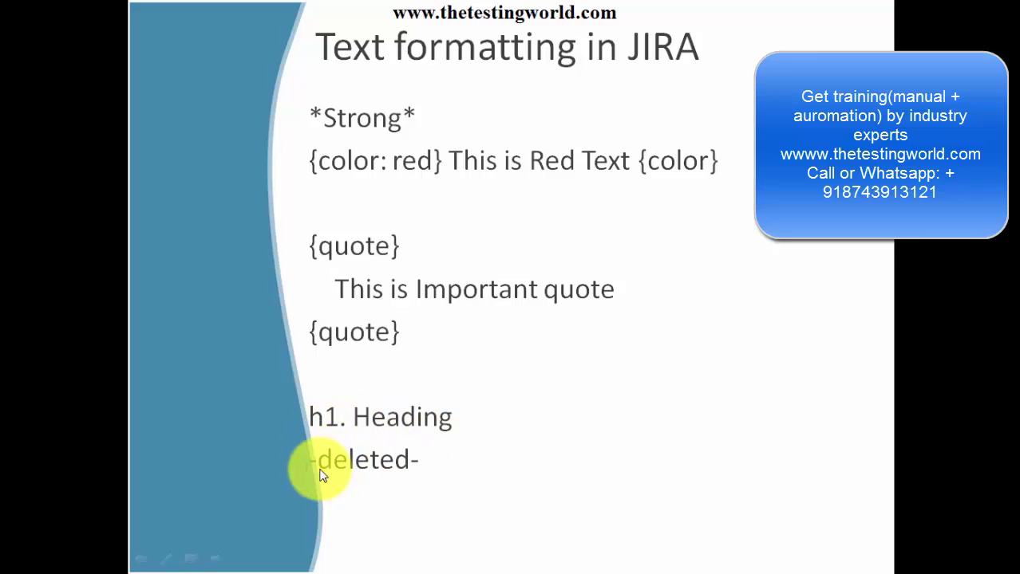
key("alt+Tab")
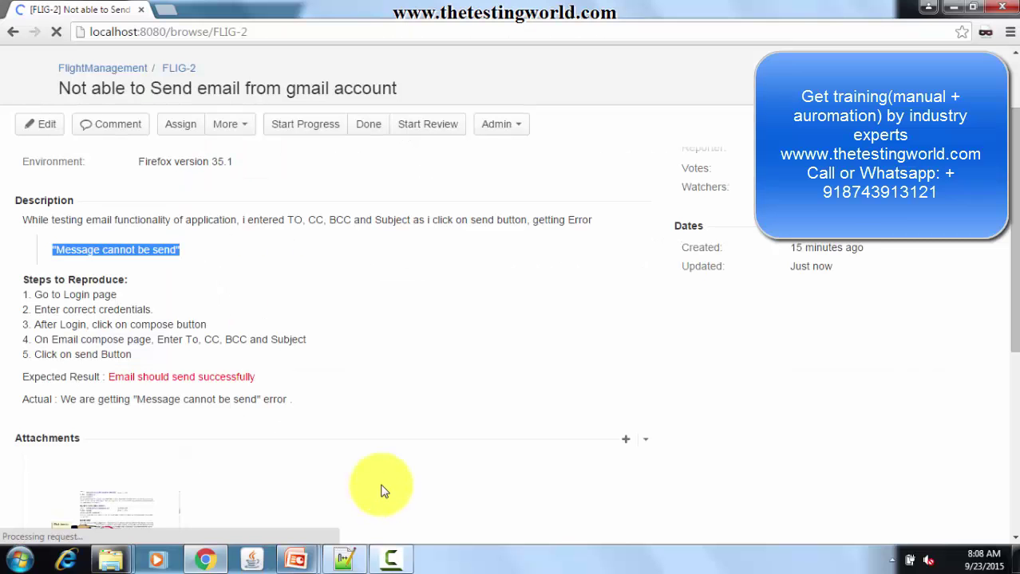
left_click(166, 296)
left_click(113, 216)
type("details")
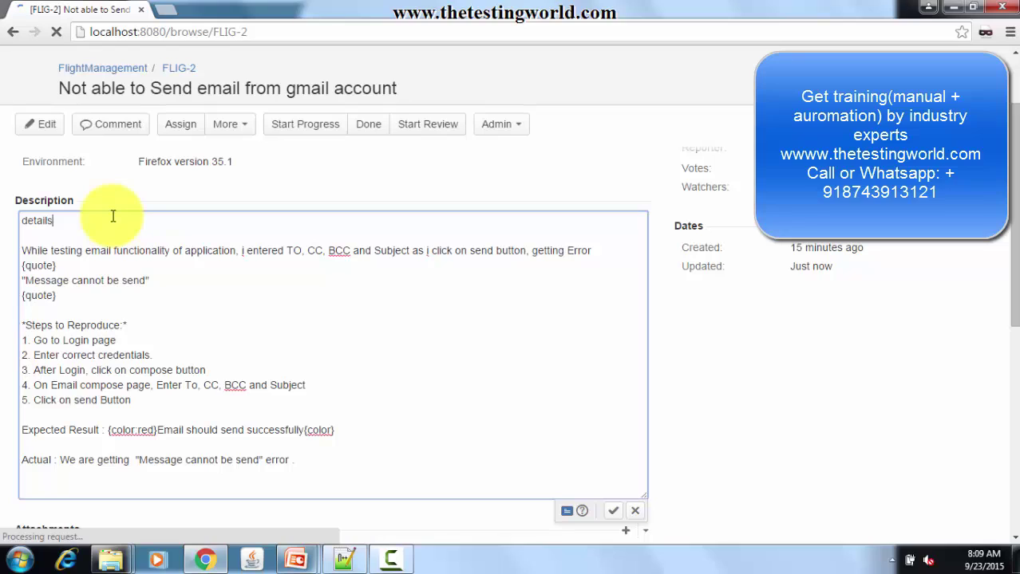
key("BackSpace")
type("D")
type("h1")
type(".")
left_click(616, 514)
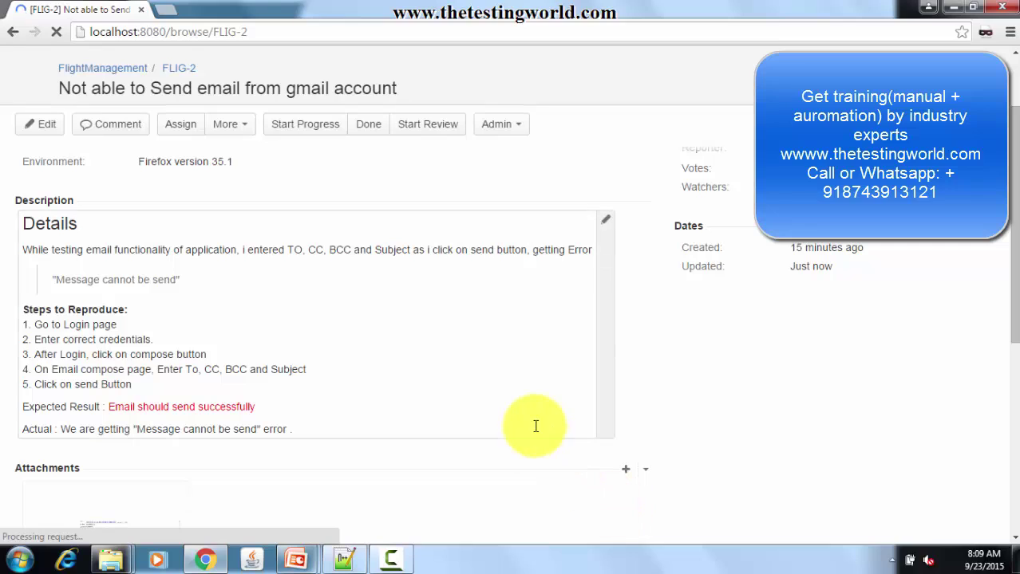
Step: Mark "BCC" in reproduction step 4 as deleted text by enclosing it in hyphens, and save the description
double_click(104, 224)
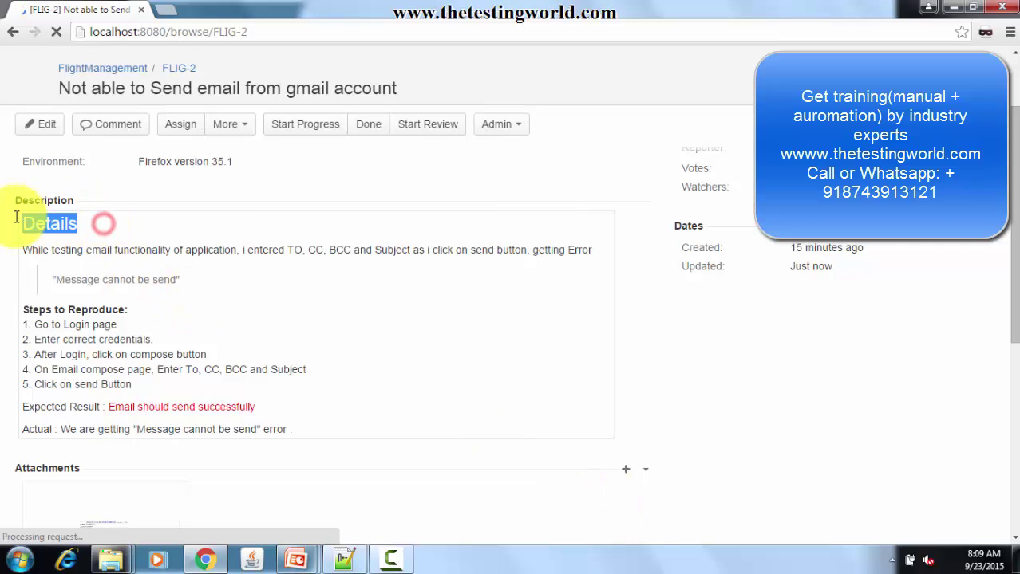
left_click(244, 268)
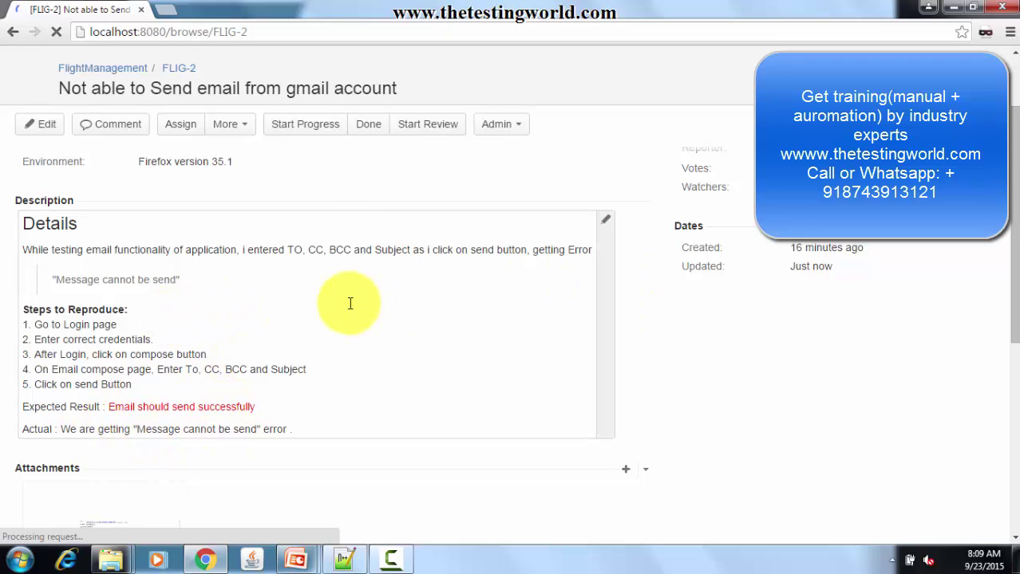
left_click_drag(253, 366, 221, 368)
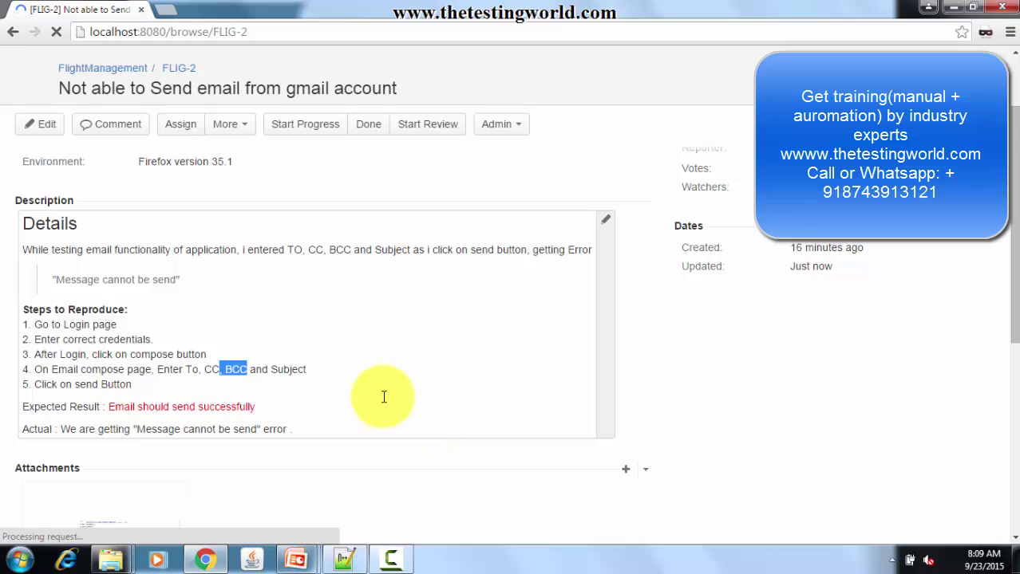
left_click(608, 225)
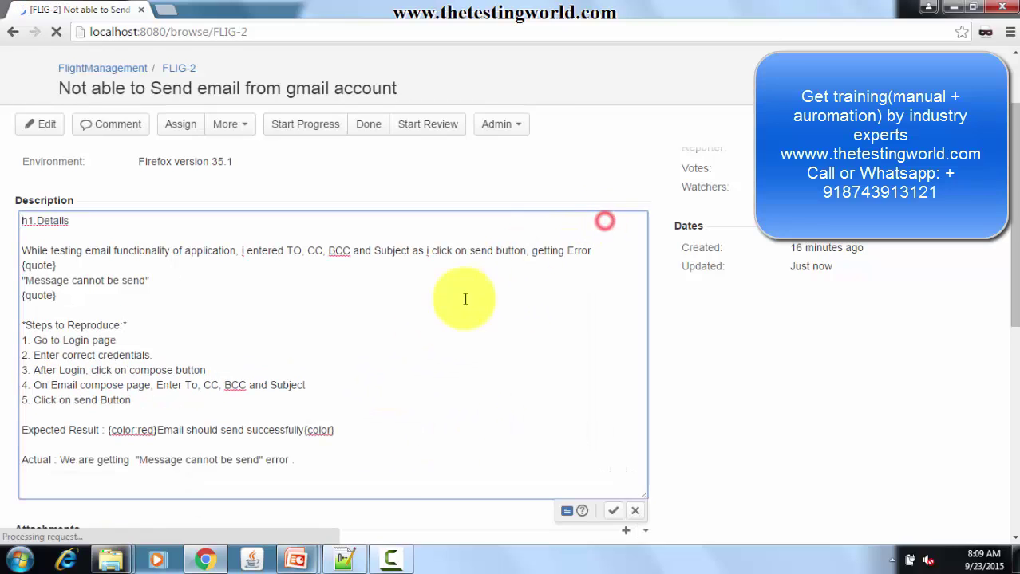
left_click(224, 384)
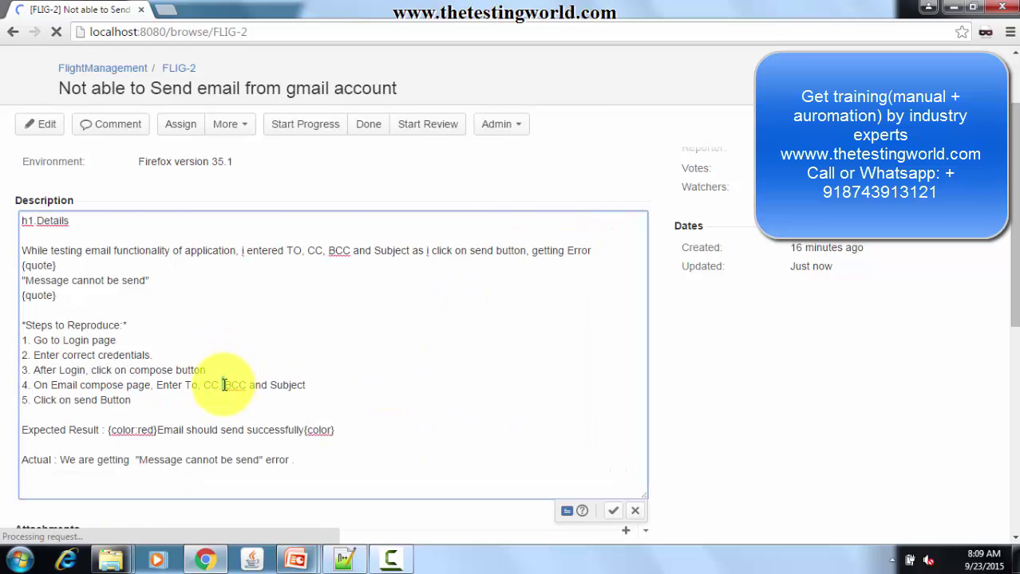
type("-BCC-")
left_click(610, 512)
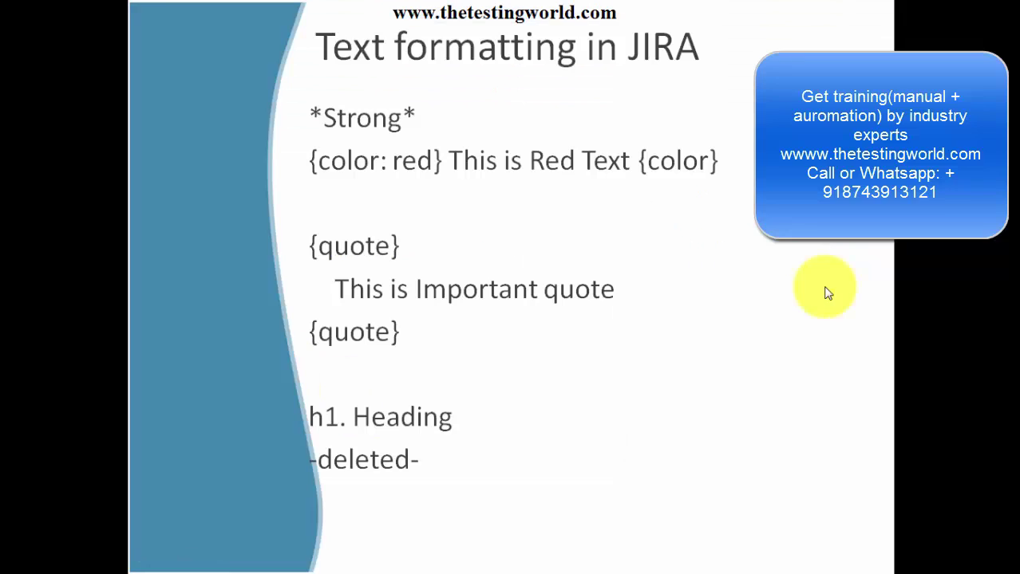
Step: Return from the slide to the description editor and remove the manual numbers 1 to 5 from the reproduction steps
left_click(825, 287)
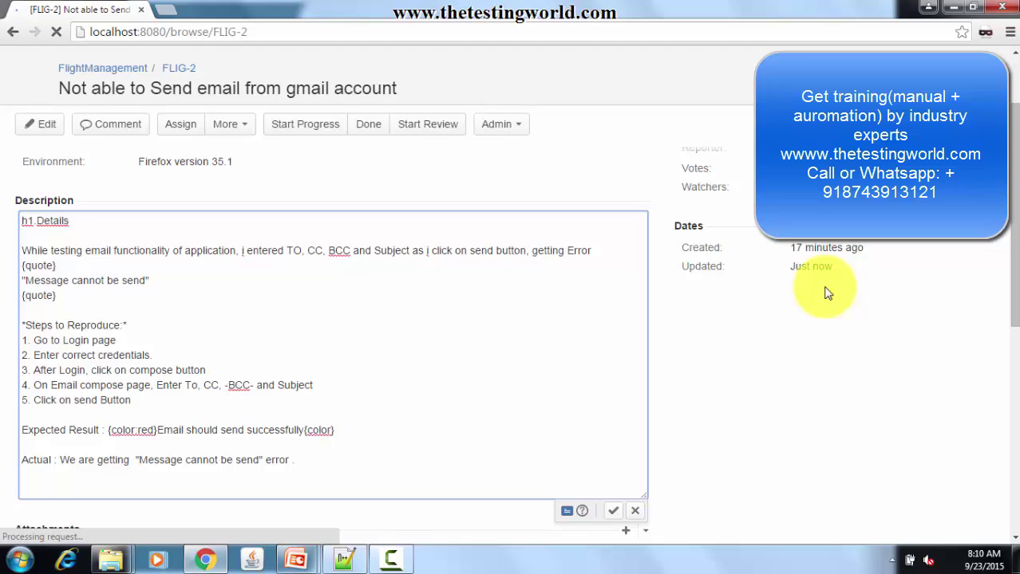
left_click(153, 400)
left_click_drag(40, 372, 16, 344)
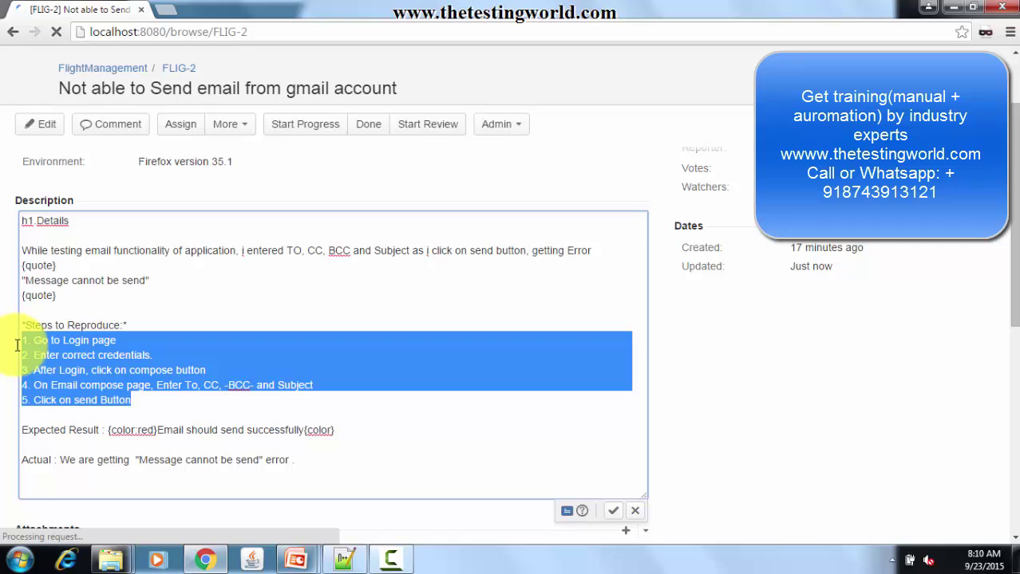
key("Right")
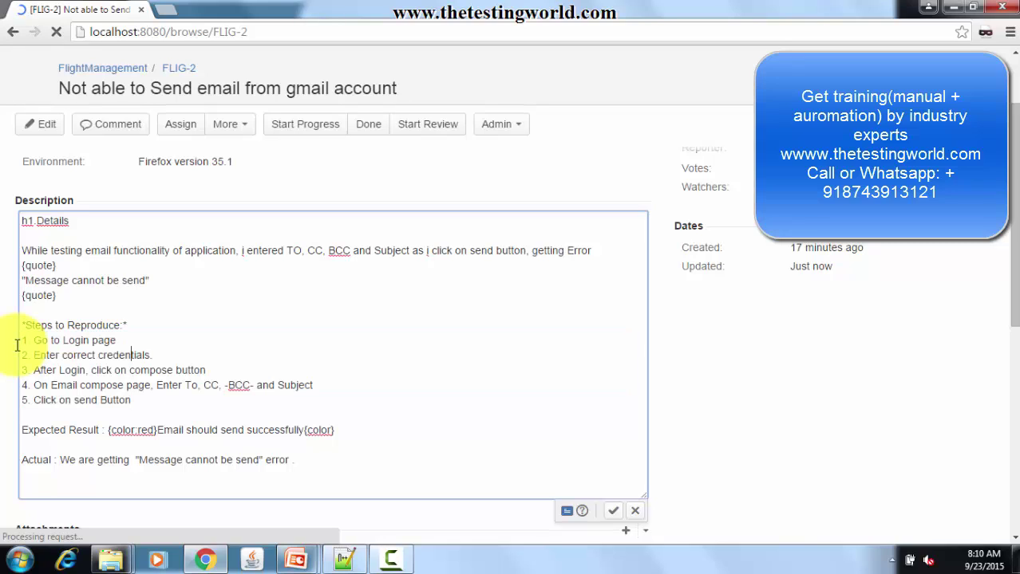
key("Left")
key("Left")
key("Left")
key("Left")
key("Left")
key("Left")
key("Left")
key("Left")
key("Left")
key("Left")
key("Left")
key("Left")
key("BackSpace")
key("BackSpace")
key("BackSpace")
key("Down")
key("Delete")
key("Delete")
key("Delete")
key("Down")
key("Delete")
key("Delete")
key("Delete")
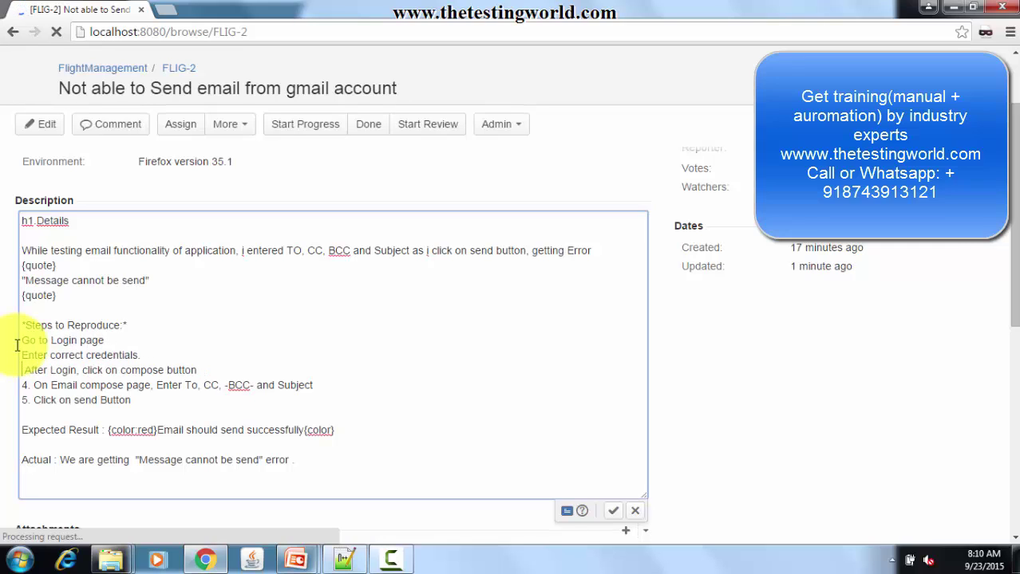
key("Down")
key("Delete")
key("Delete")
key("Delete")
key("Down")
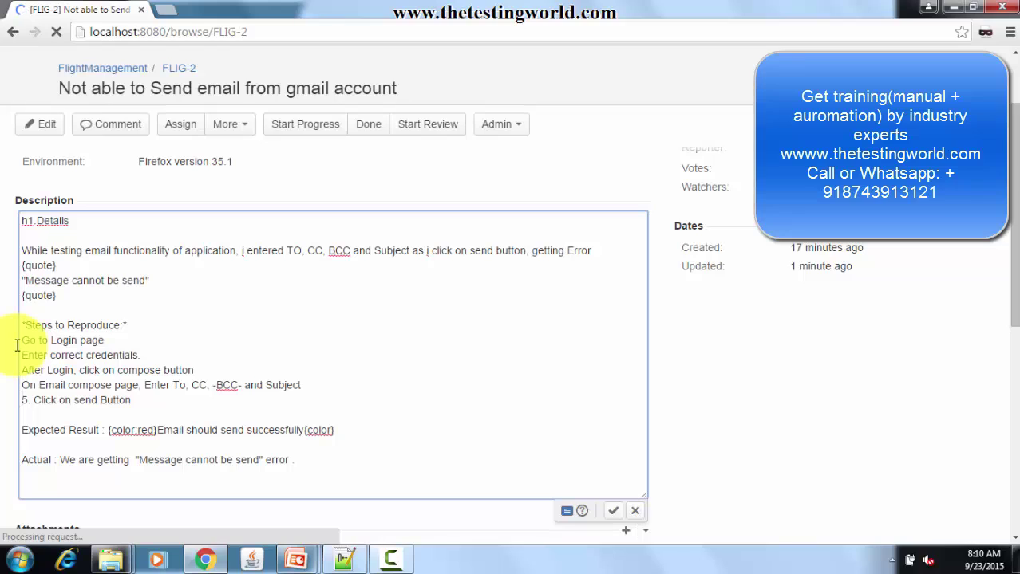
key("Delete")
key("Delete")
key("Delete")
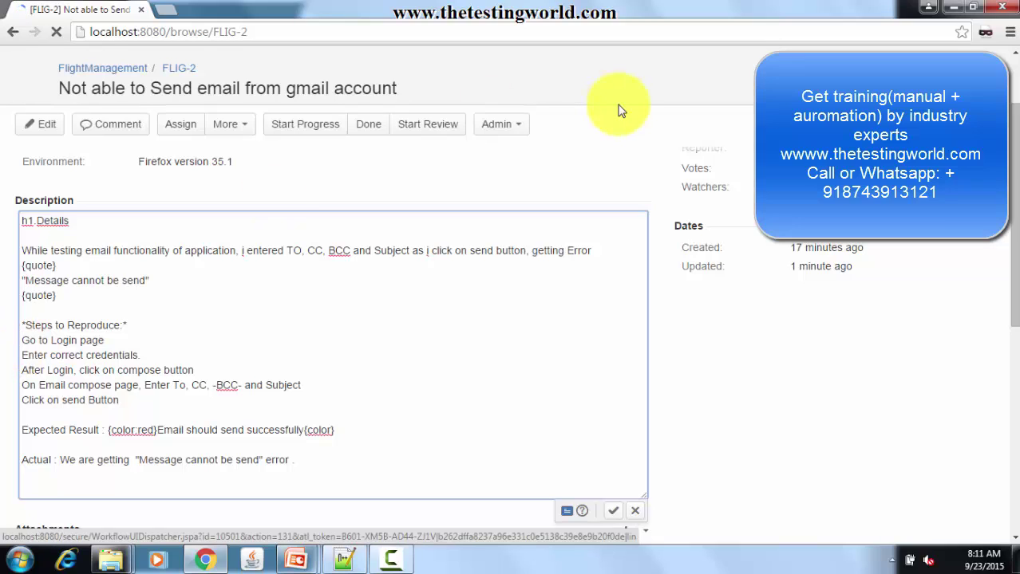
Step: Prefix each of the five reproduction steps with an asterisk, from "Go to Login page" to "Click on send Button"
type("*")
key("Down")
key("Home")
type("*")
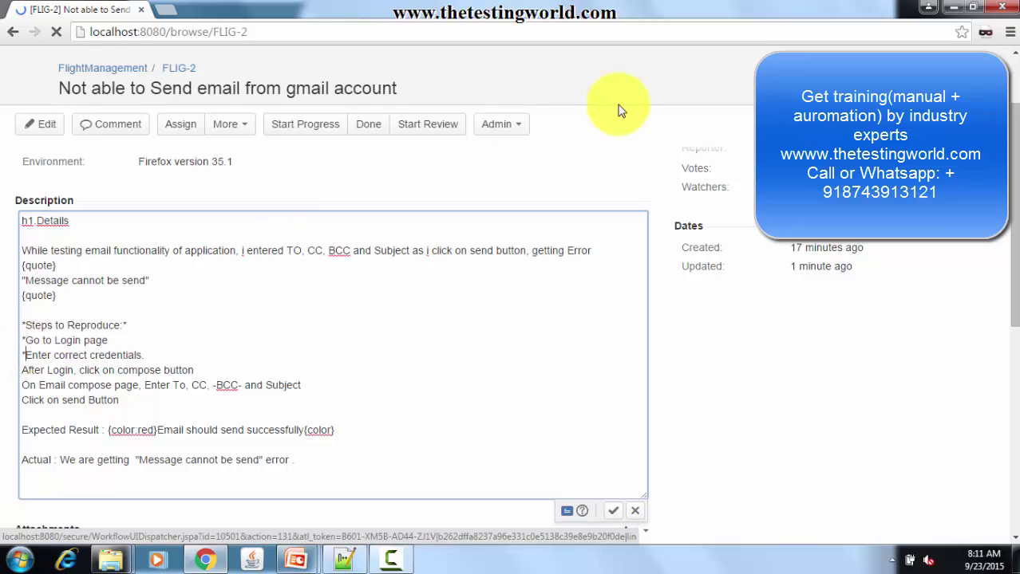
key("Home")
type("*")
key("Down")
key("Home")
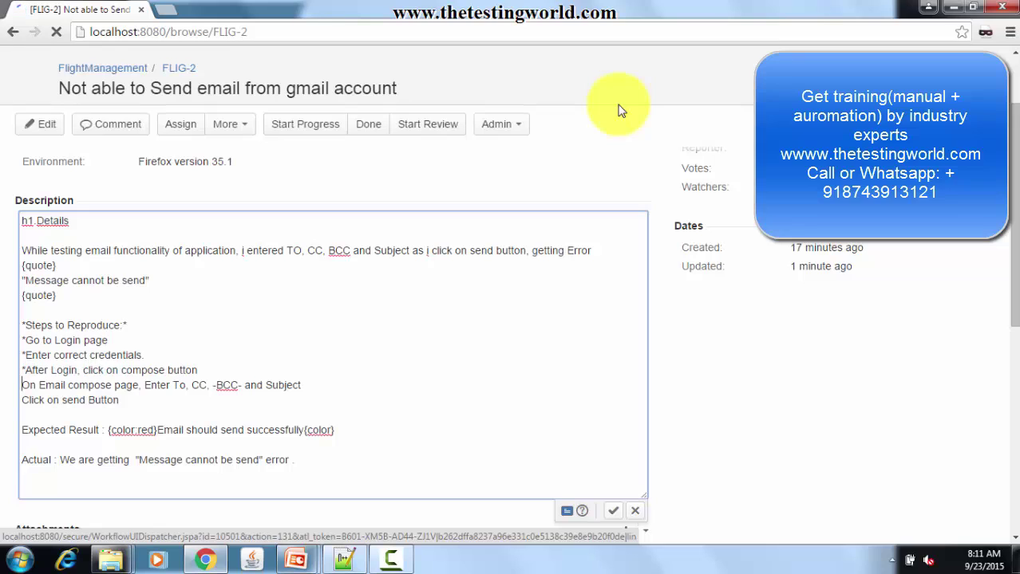
type("*")
key("Down")
key("Home")
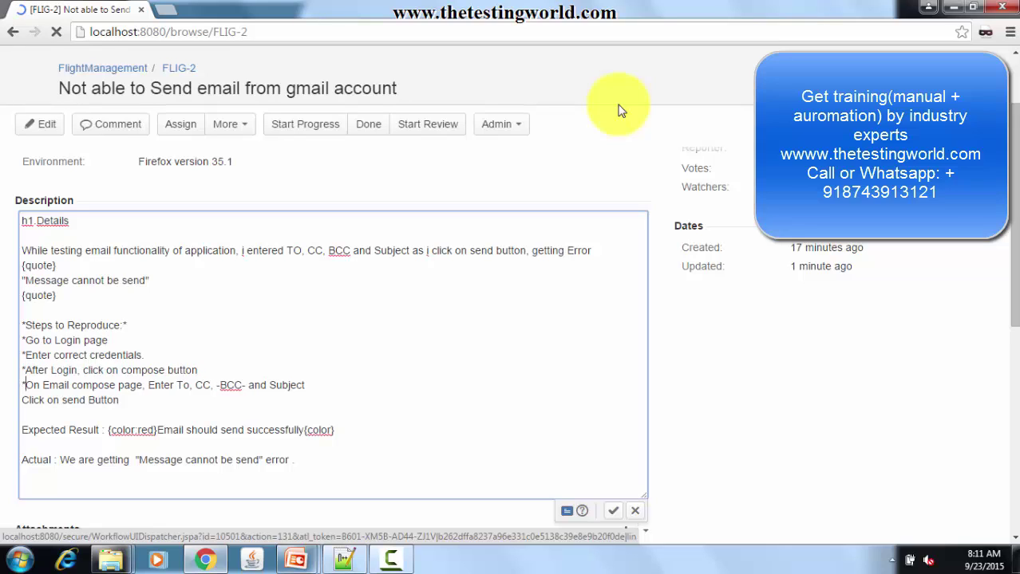
key("Left")
key("Right")
type("*")
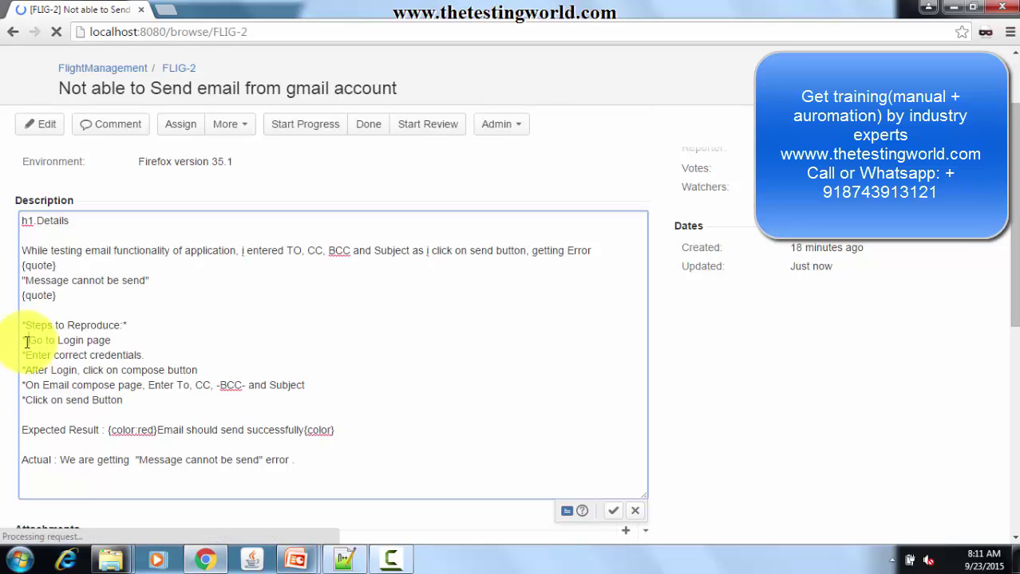
Step: Put a space after the asterisk of each reproduction step to form a bulleted list, and save the description
key("Down")
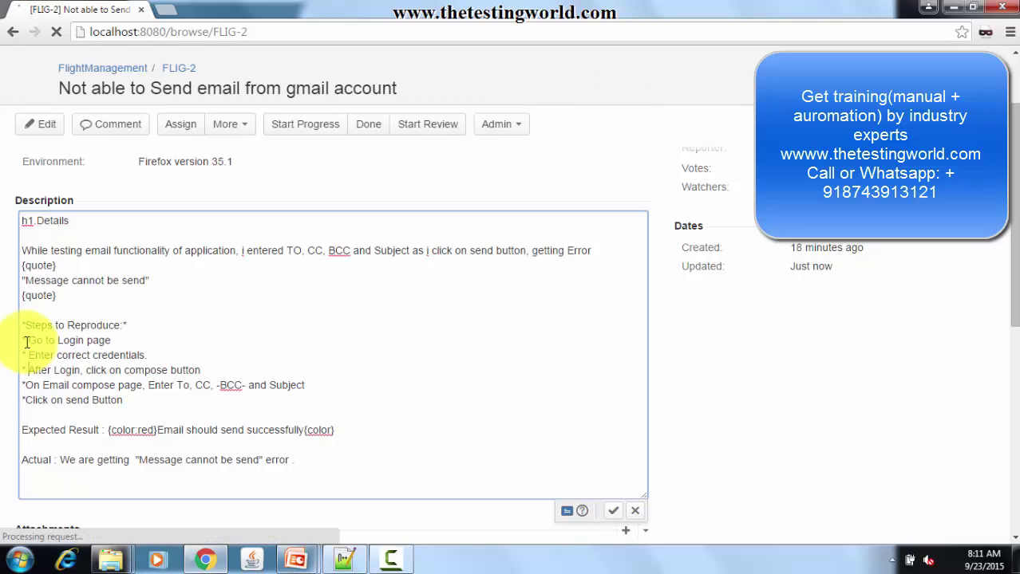
key("Down")
key("Down")
left_click(613, 512)
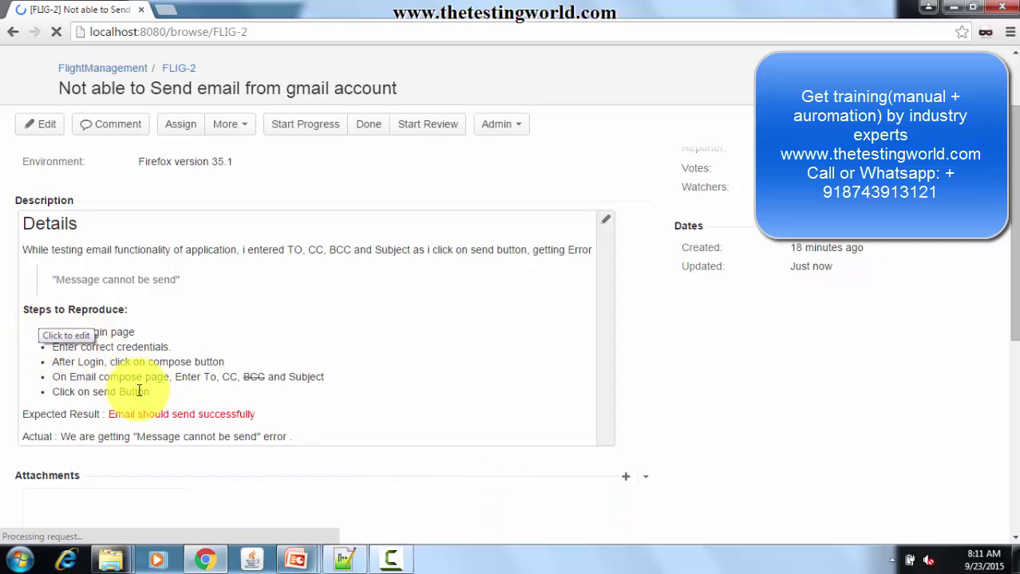
Step: Reopen the description, replace the asterisk before each reproduction step with "#" to make a numbered list, and save
left_click(343, 333)
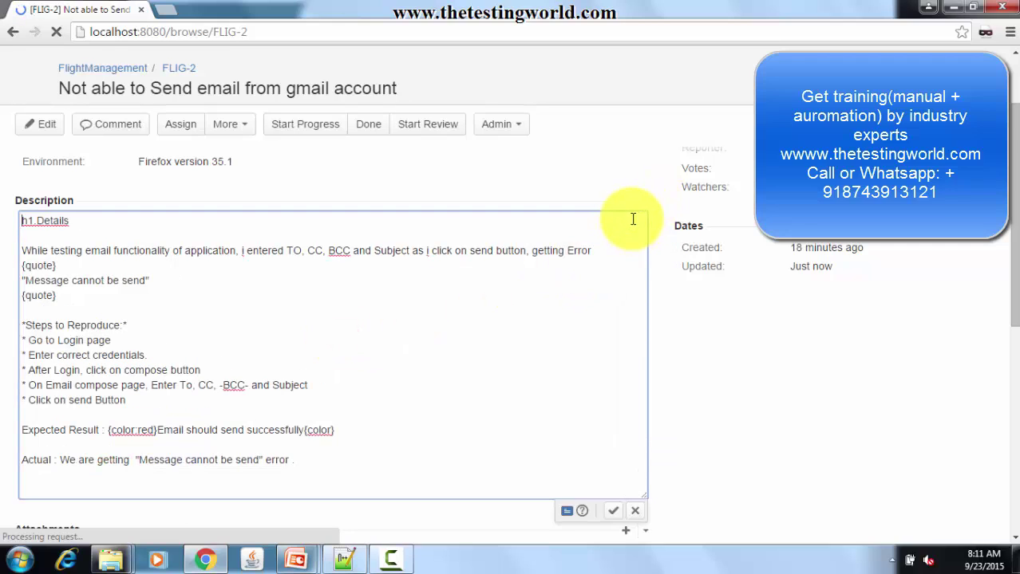
left_click(21, 340)
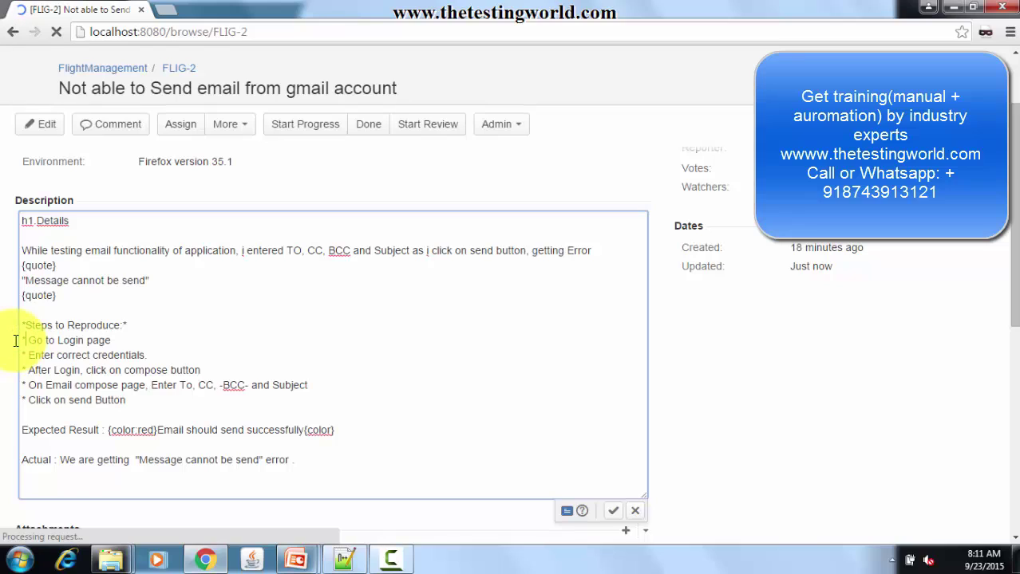
key("Delete")
key("BackSpace")
type("#")
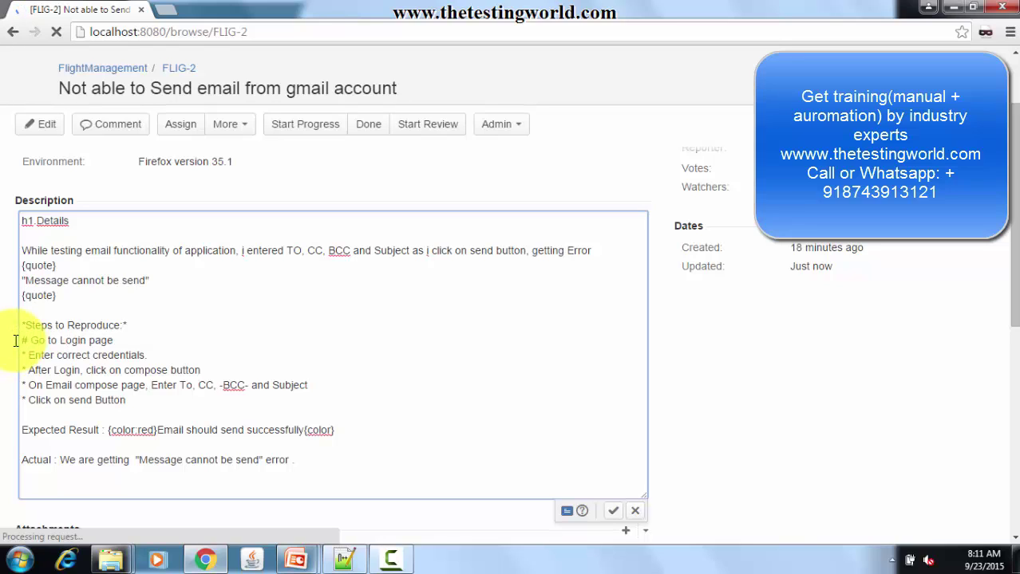
key("BackSpace")
type("#")
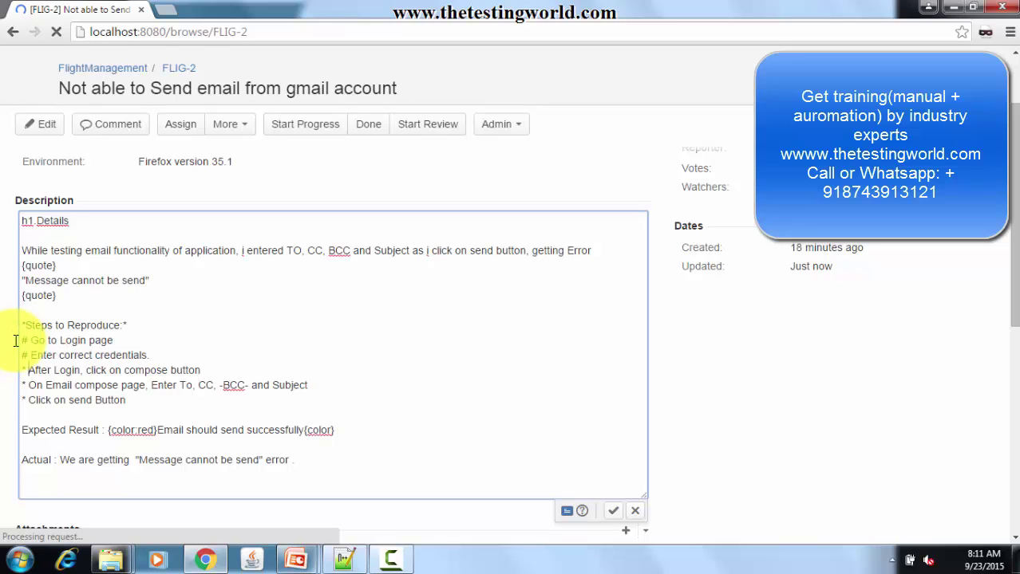
key("BackSpace")
type("#")
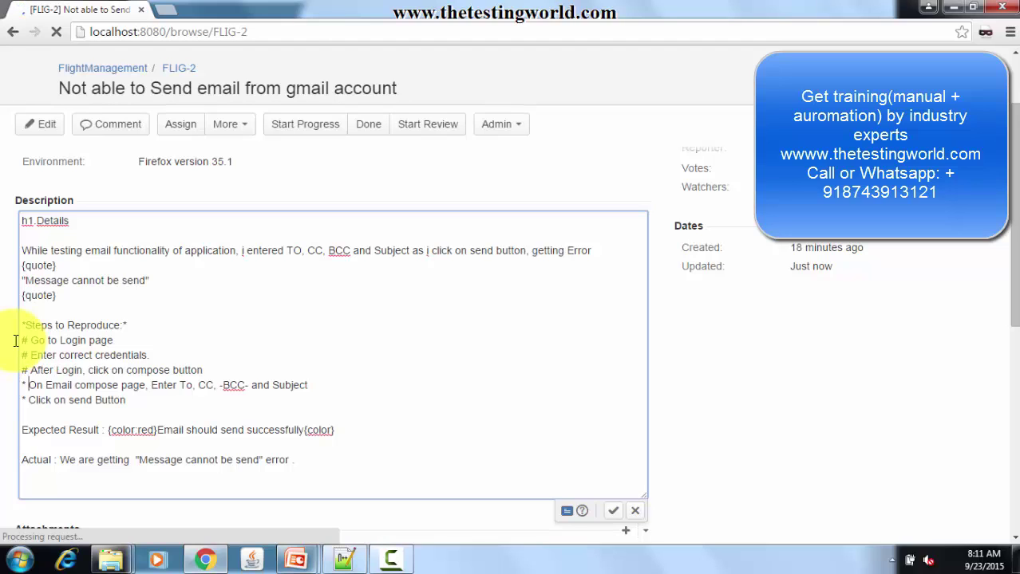
key("BackSpace")
type("#")
key("Down")
key("BackSpace")
type("#")
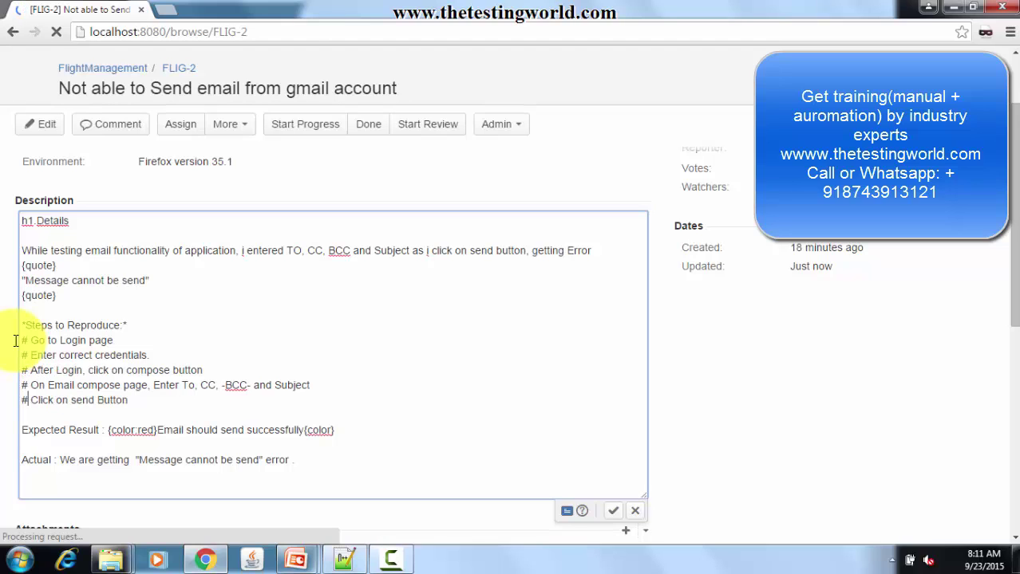
left_click(613, 511)
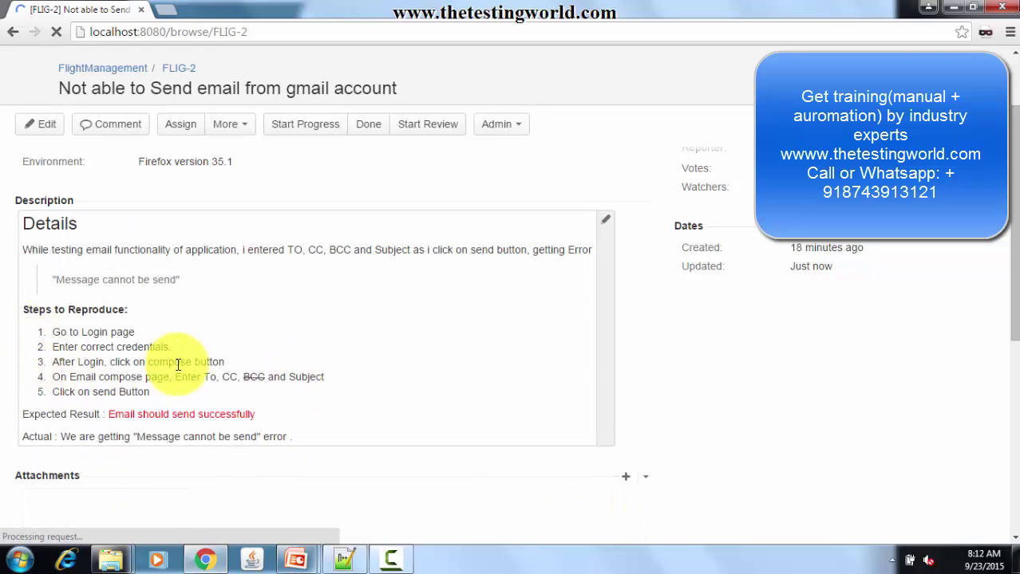
Step: Add the nested bullet "#* or Click on RE Button" below the third reproduction step in the description, and save
left_click(81, 361)
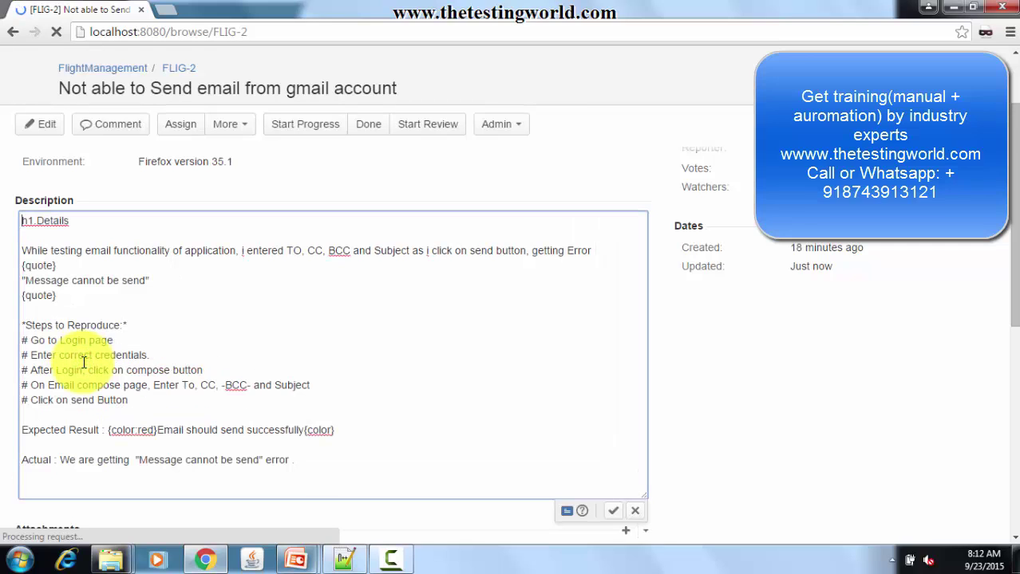
left_click(213, 367)
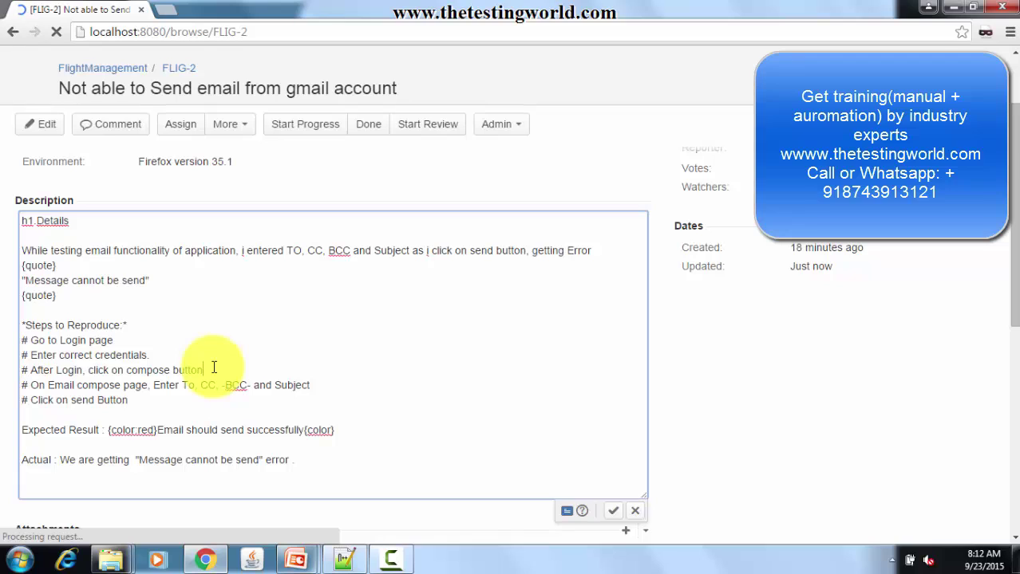
key("Return")
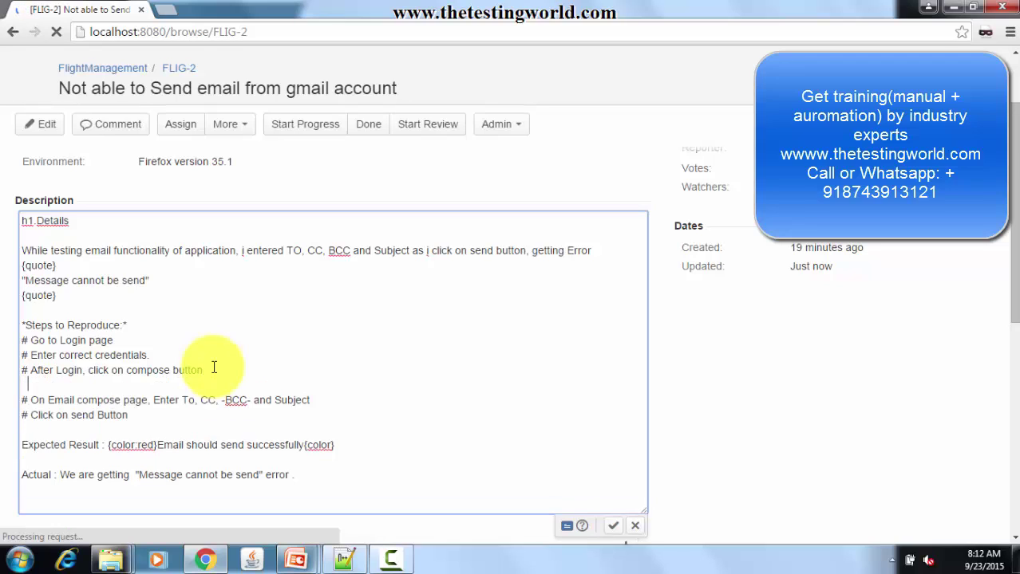
type("#")
type("*  or Click on RE Butt")
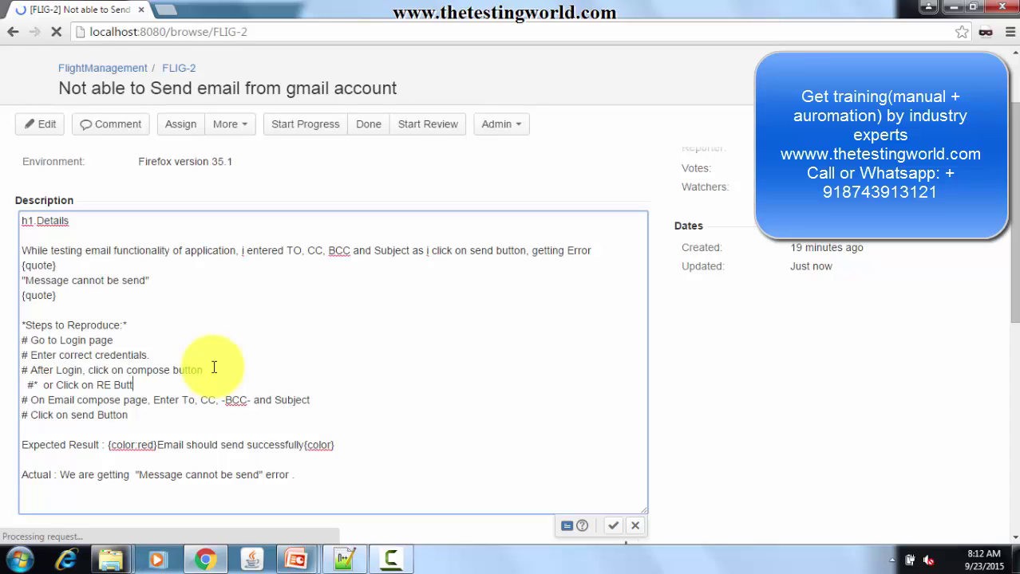
type("on")
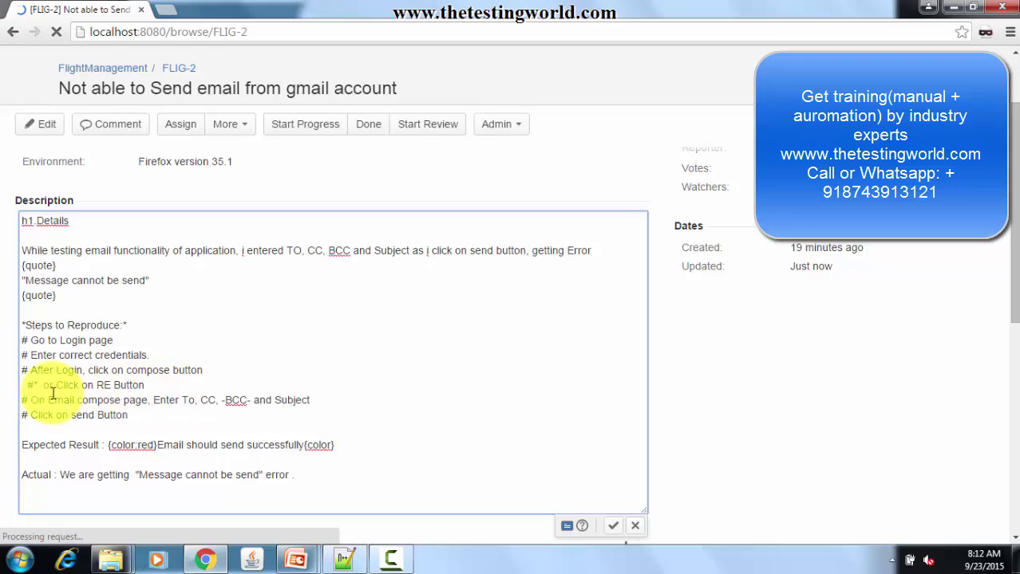
left_click(26, 385)
left_click_drag(26, 386, 38, 385)
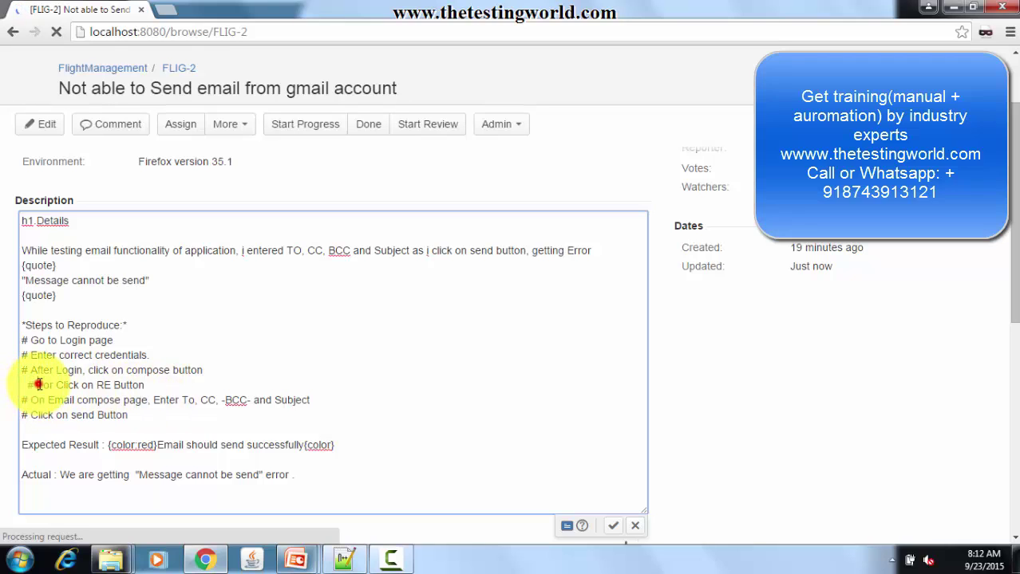
left_click(611, 528)
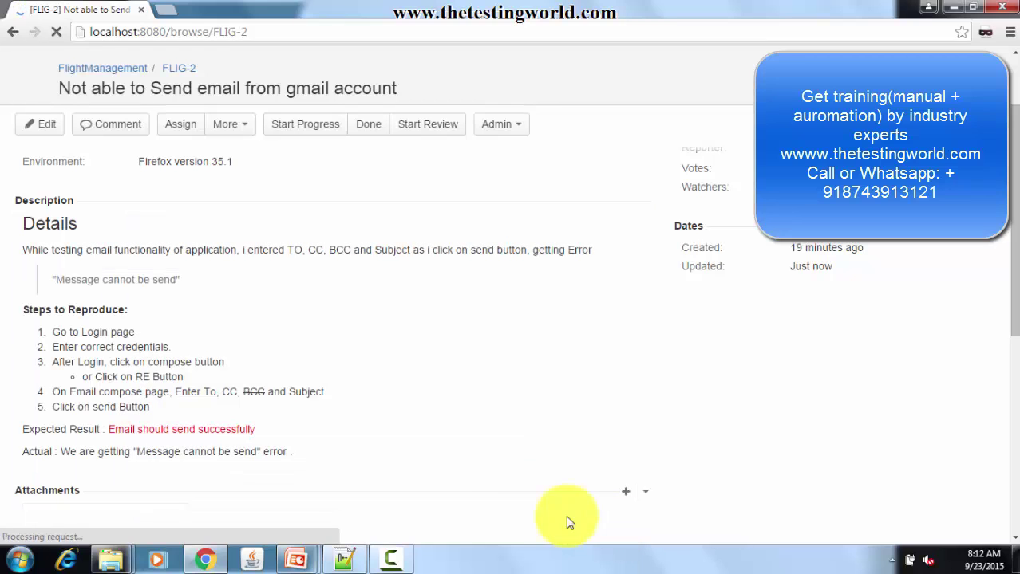
left_click_drag(32, 364, 183, 376)
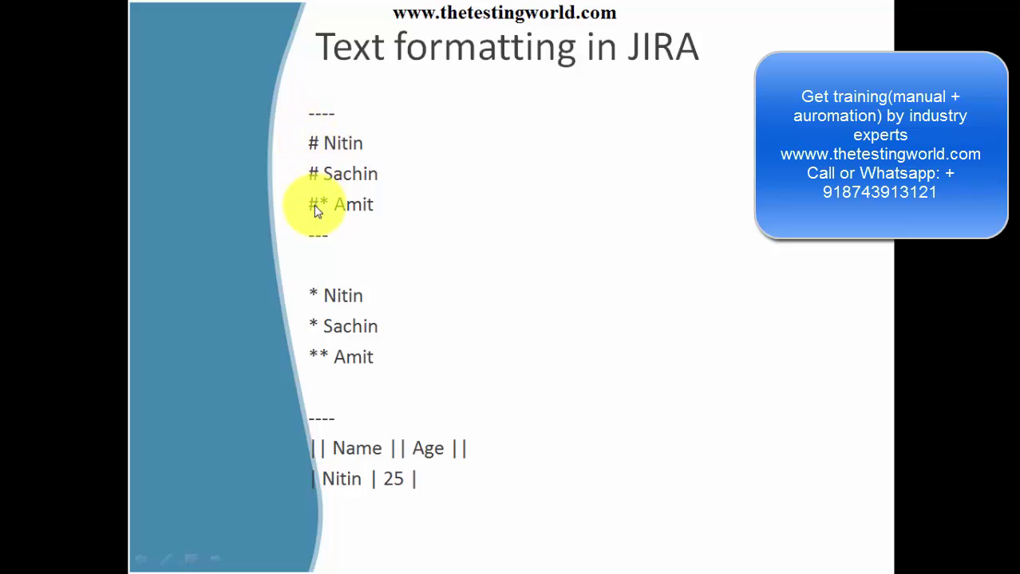
Step: Return from the slide, add a horizontal rule "----" below the "Steps to Reproduce:" line of the description, and save
key("alt+Tab")
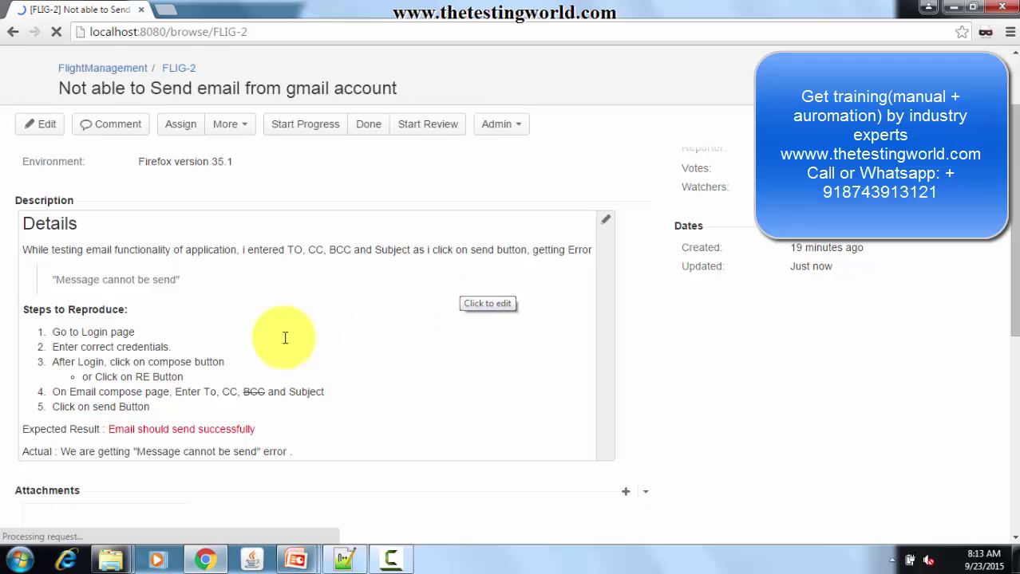
left_click(256, 312)
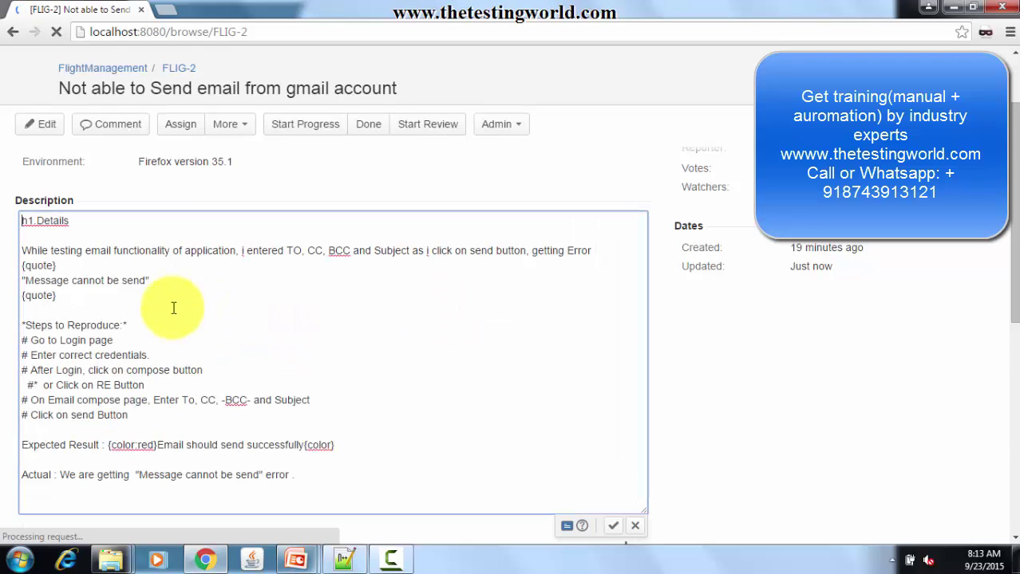
key("Down")
key("Down")
key("Down")
key("Down")
key("Down")
key("Down")
key("Down")
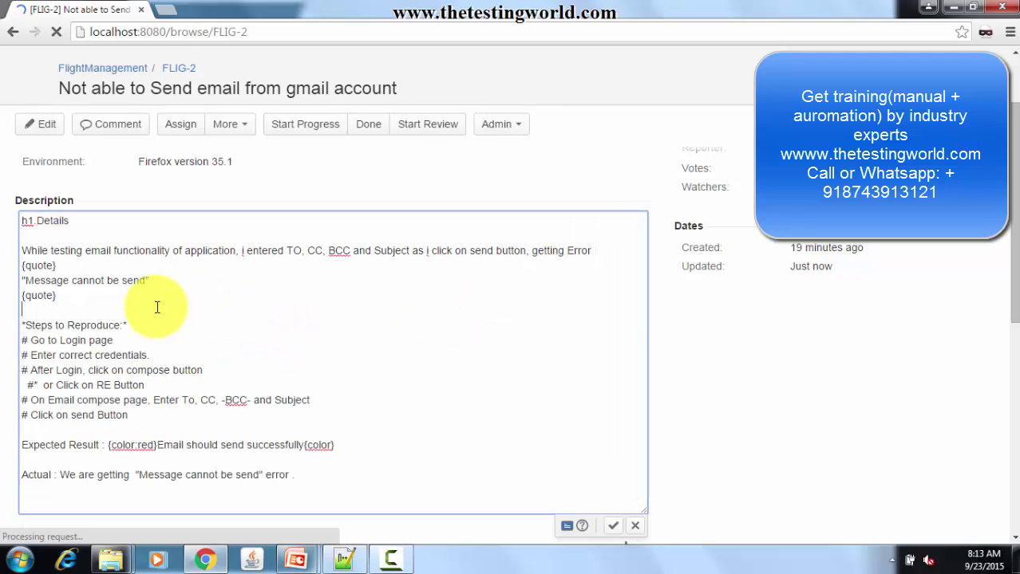
key("End")
key("Return")
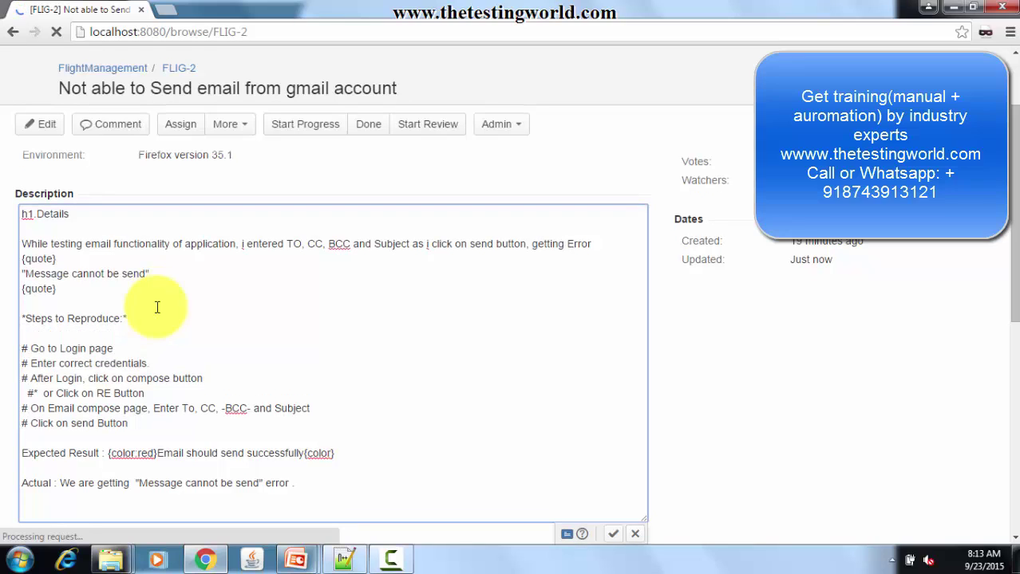
type("----")
left_click(615, 536)
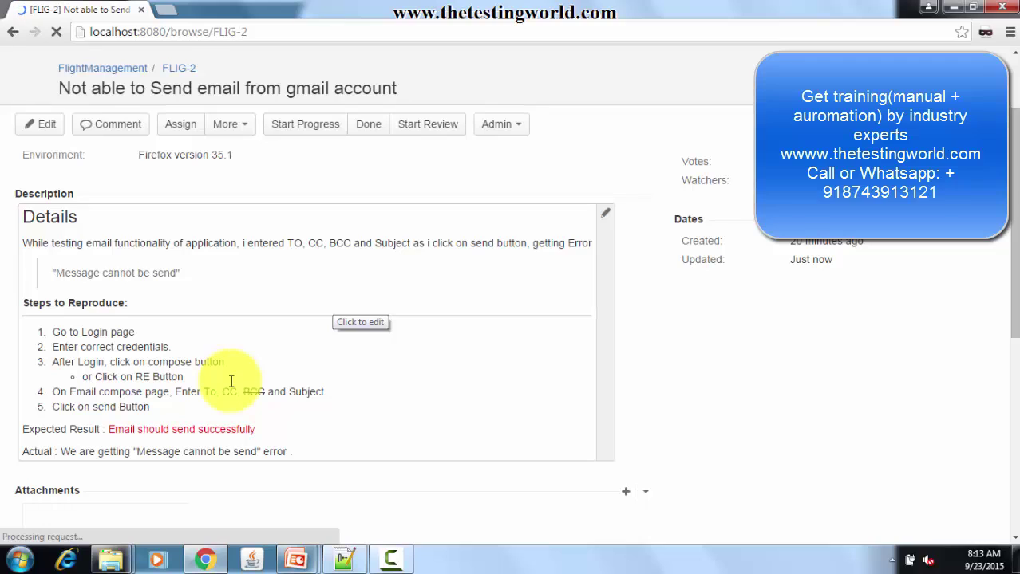
Step: Reopen the description and add the table header row "|| Username || Password ||" between the quote and "Steps to Reproduce:"
left_click(171, 421)
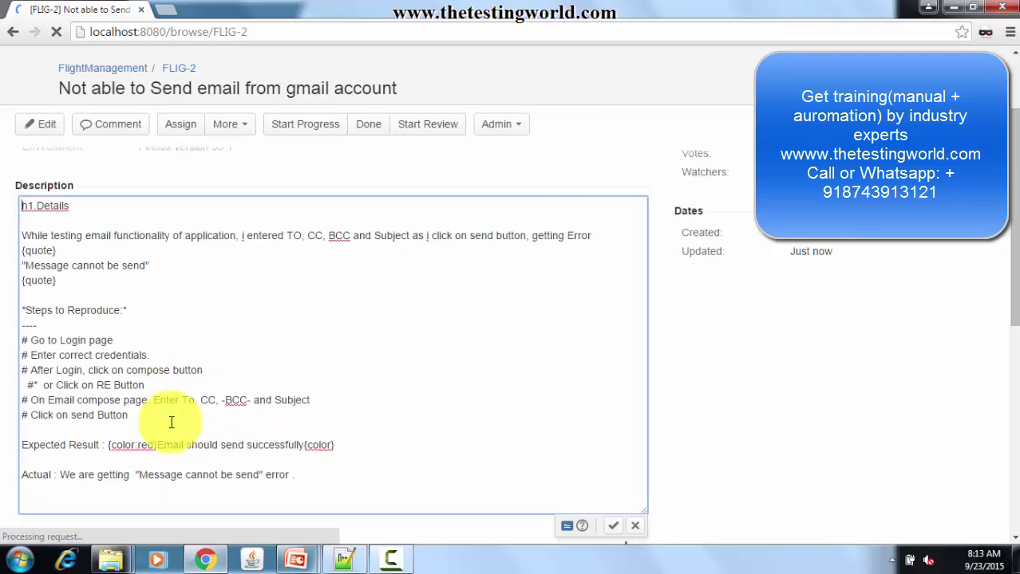
key("Down")
key("Down")
key("Down")
key("Down")
key("Down")
key("Down")
key("Down")
key("Down")
key("Down")
key("Down")
key("Down")
key("Down")
key("Down")
key("Down")
key("Down")
key("Down")
key("Down")
key("Down")
key("Down")
key("Down")
key("Up")
key("Up")
key("Up")
key("Up")
key("Up")
key("Up")
key("Up")
key("Up")
key("Up")
key("Up")
key("Up")
key("Up")
key("Up")
key("Up")
key("Up")
key("Return")
key("Return")
key("Return")
key("Up")
key("Up")
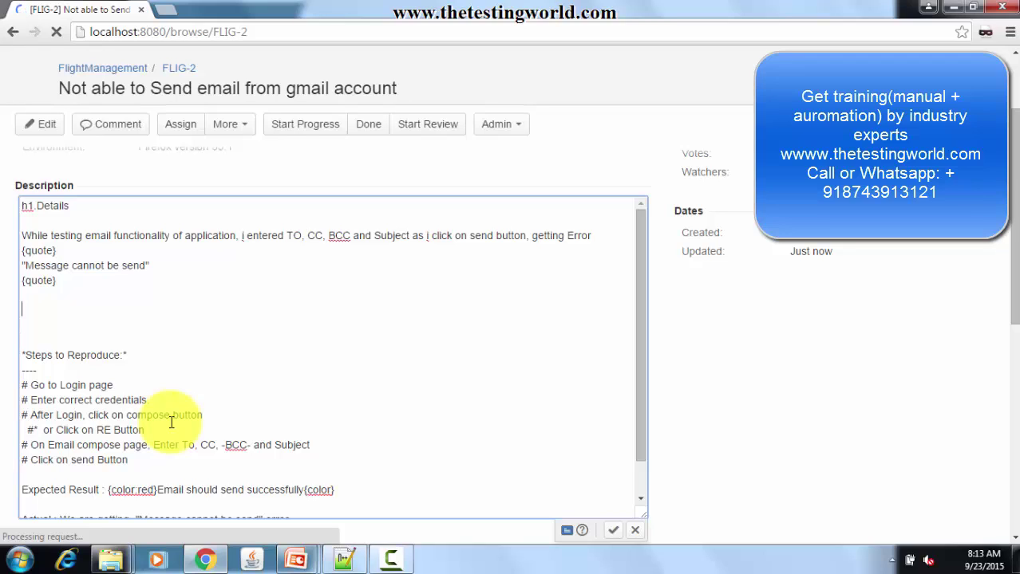
type("|| Name")
key("BackSpace")
key("BackSpace")
key("BackSpace")
key("BackSpace")
key("BackSpace")
type("Username ||  ")
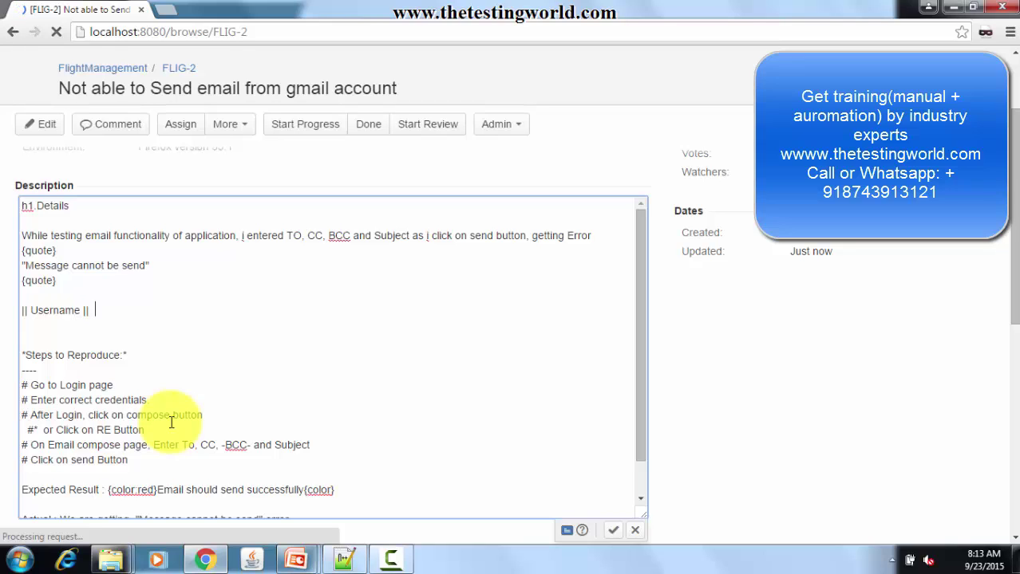
type("Password ||")
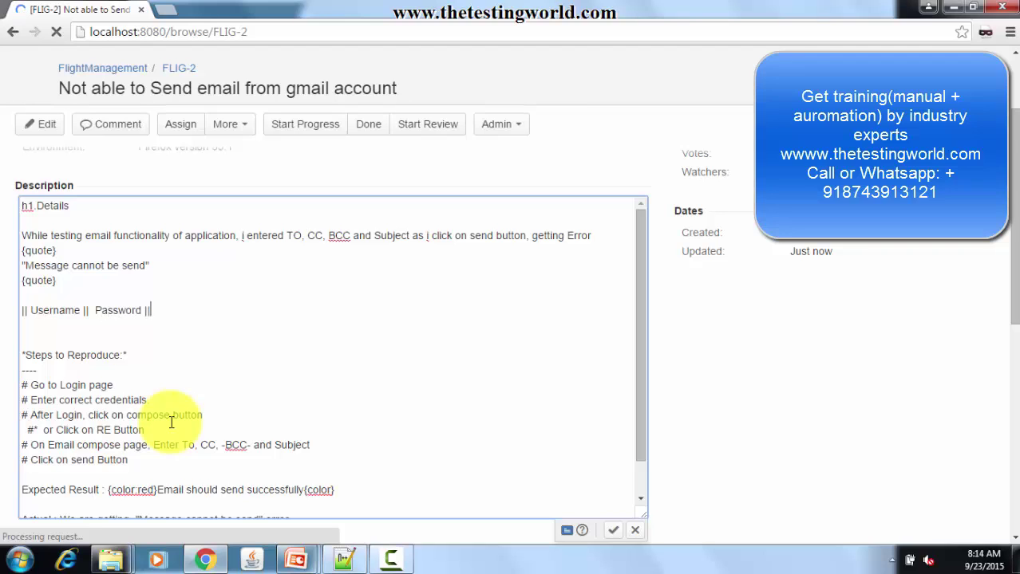
Step: Add two table rows with the sample usernames uname1 and uname2 and a sample password each, and save the description
key("Return")
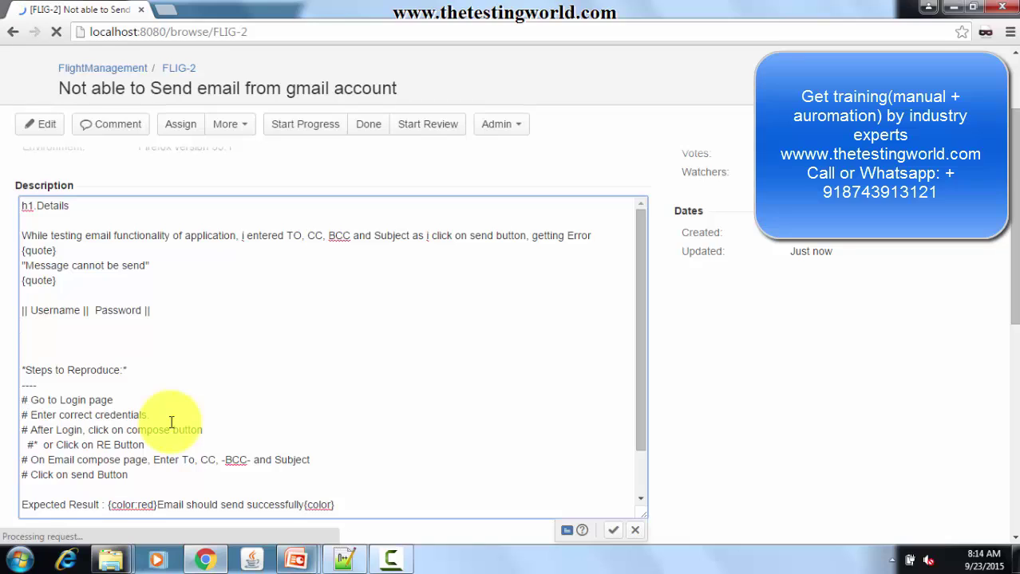
type("|  uname1  | pass1 ")
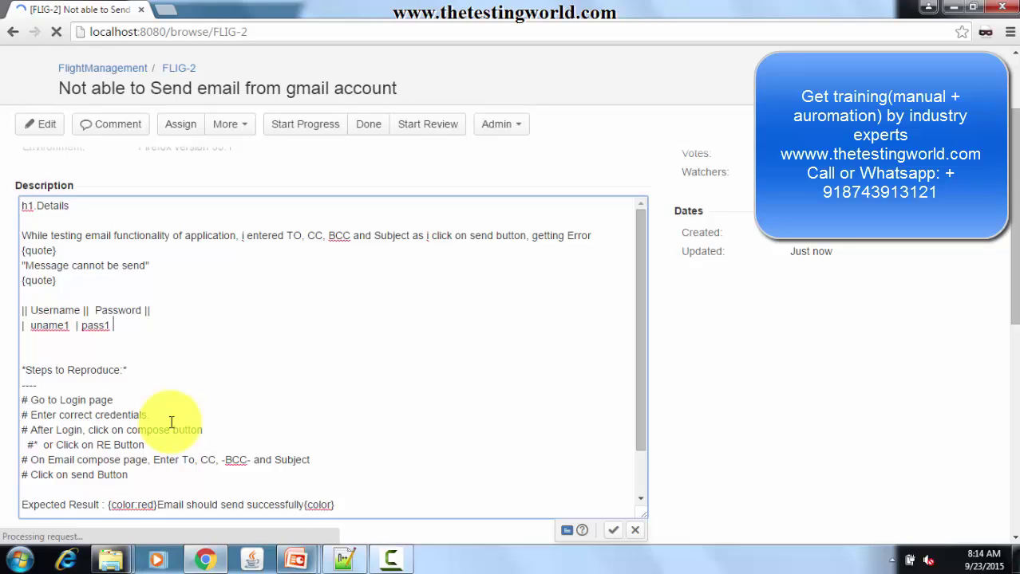
type("|")
key("Return")
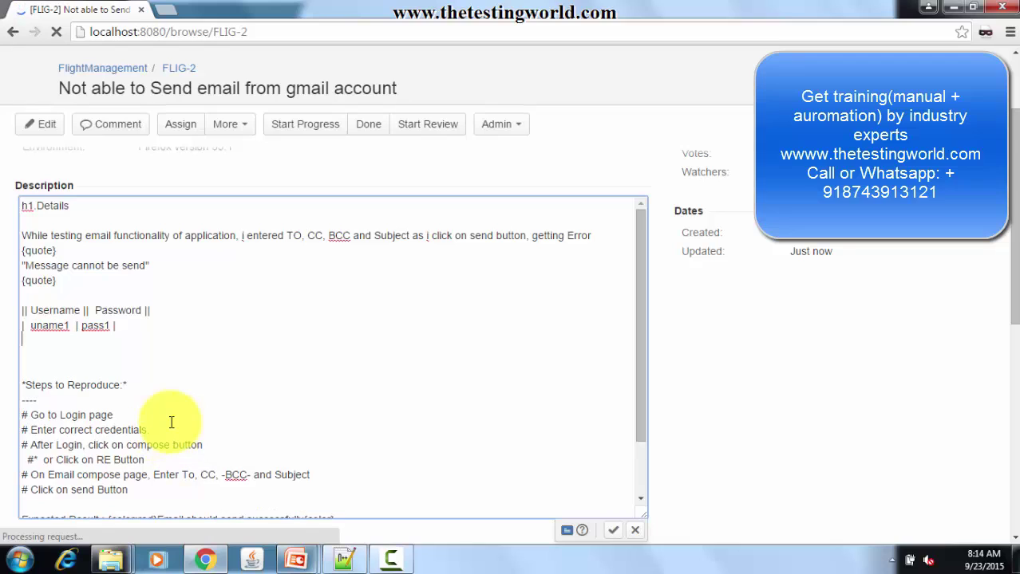
type("|  uname2  | pass2 |")
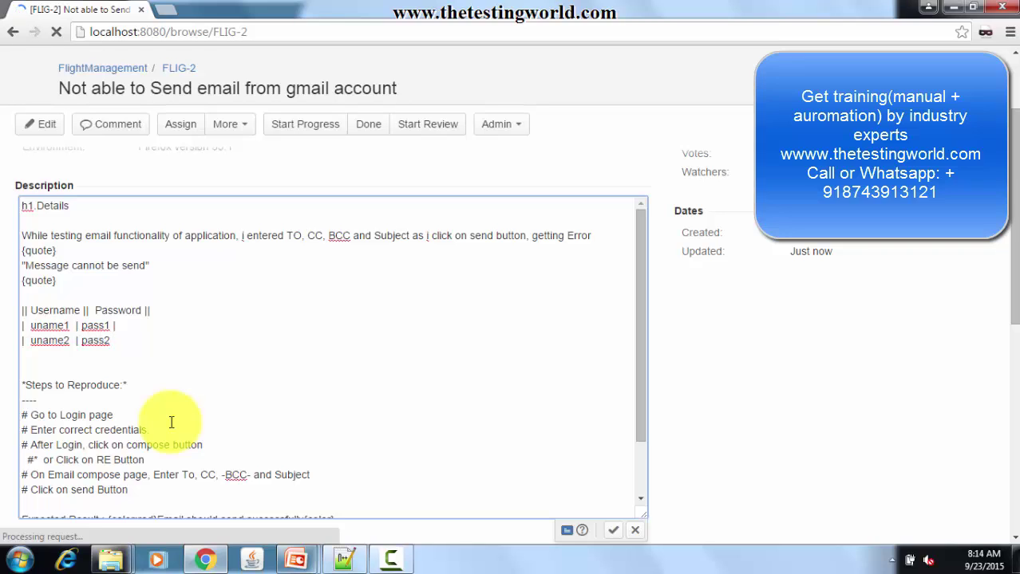
left_click_drag(1013, 247, 1012, 323)
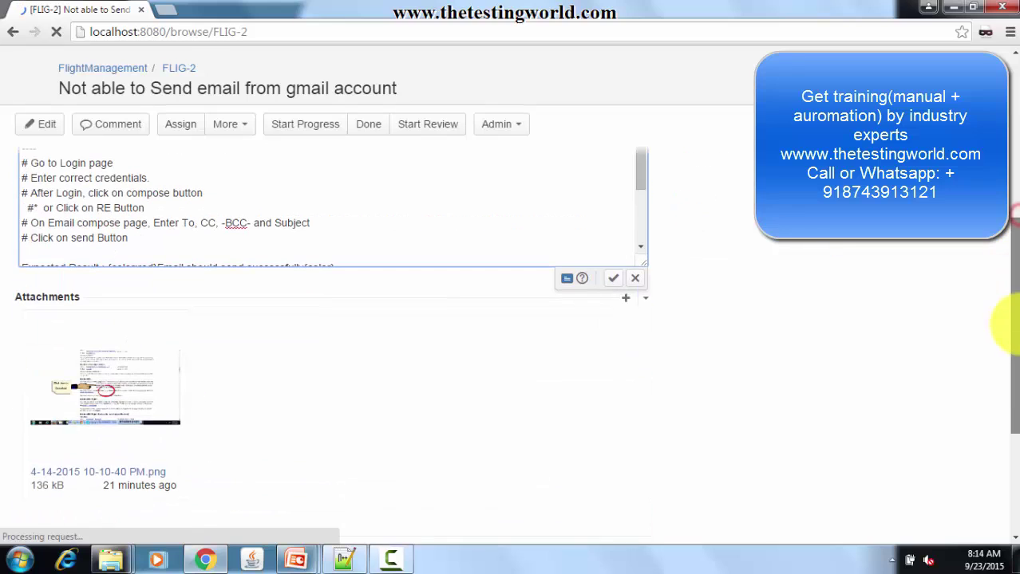
left_click(613, 279)
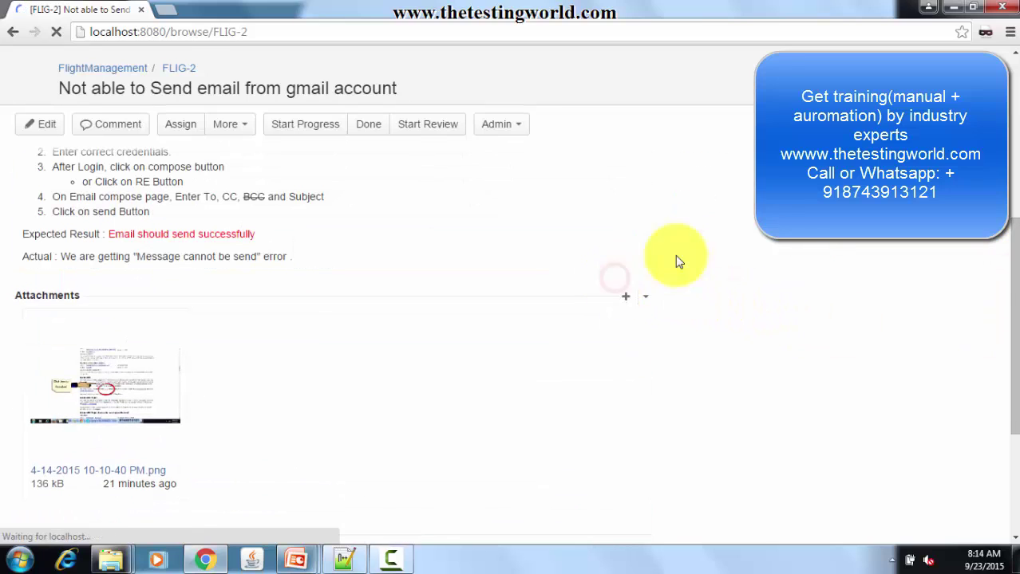
left_click_drag(1012, 247, 1012, 195)
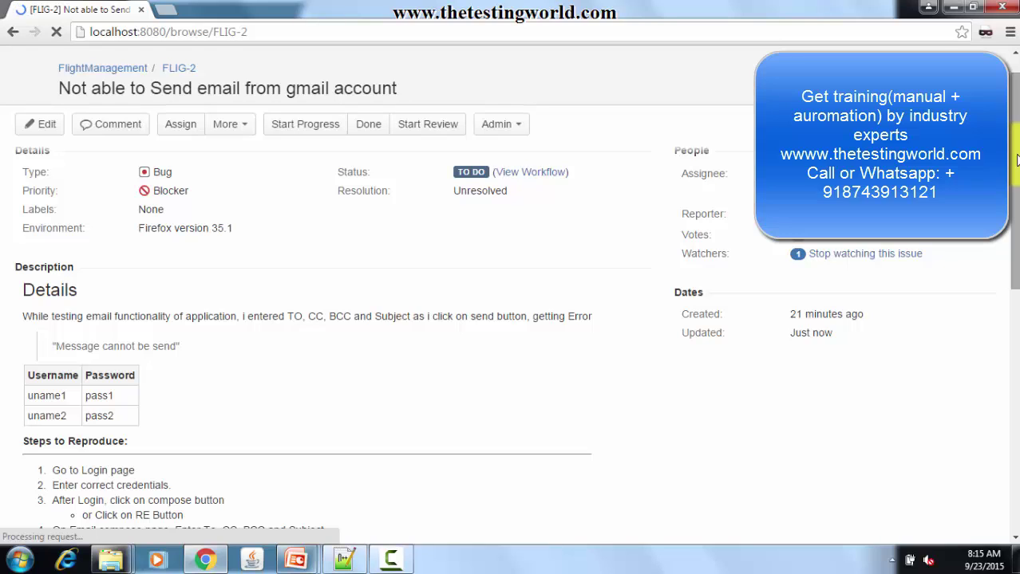
Step: Log out and log in again as twdevlead, entering the account password
scroll(1017, 160, "up", 1)
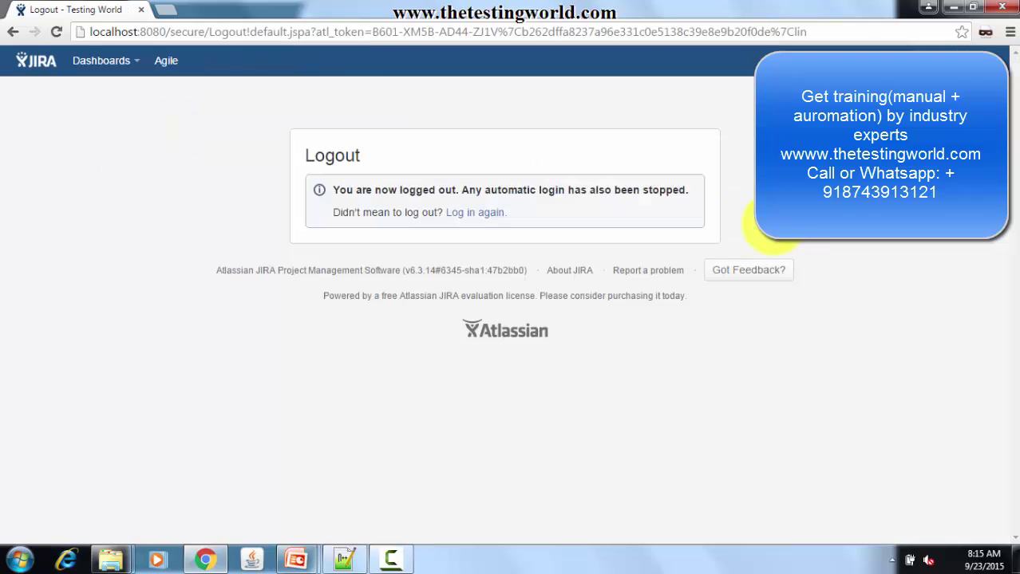
left_click(485, 215)
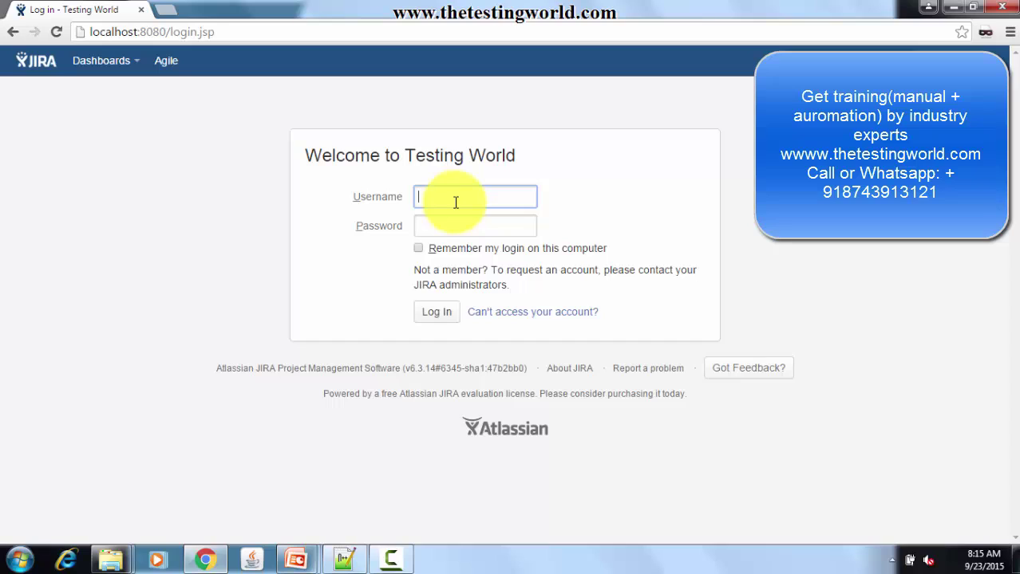
type("twdevlead")
key("Tab")
type("•")
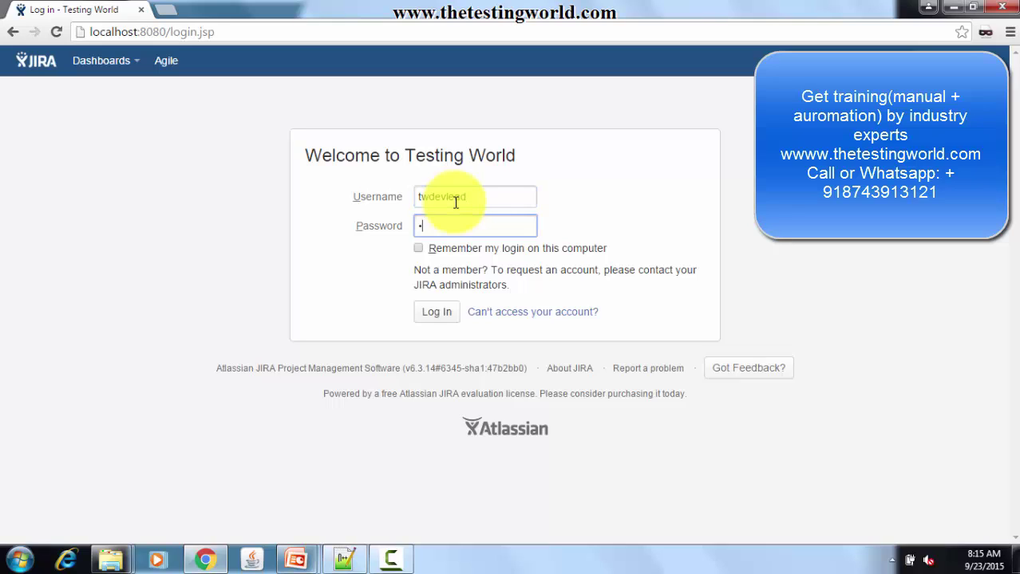
type("•••")
key("Return")
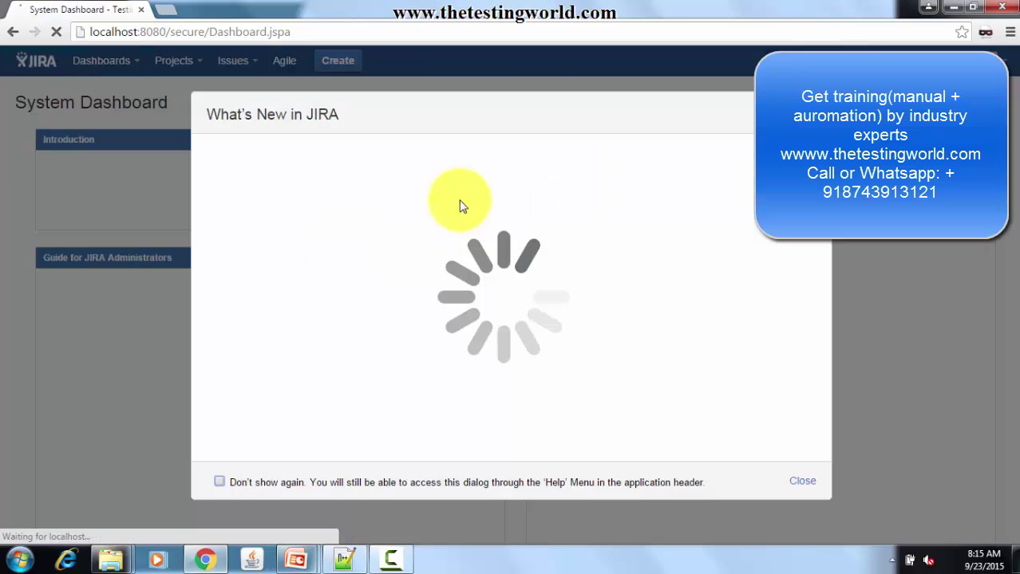
Step: Close the What's New dialog, open the FLIG-2 issue and assign it to TW Developer
left_click(802, 481)
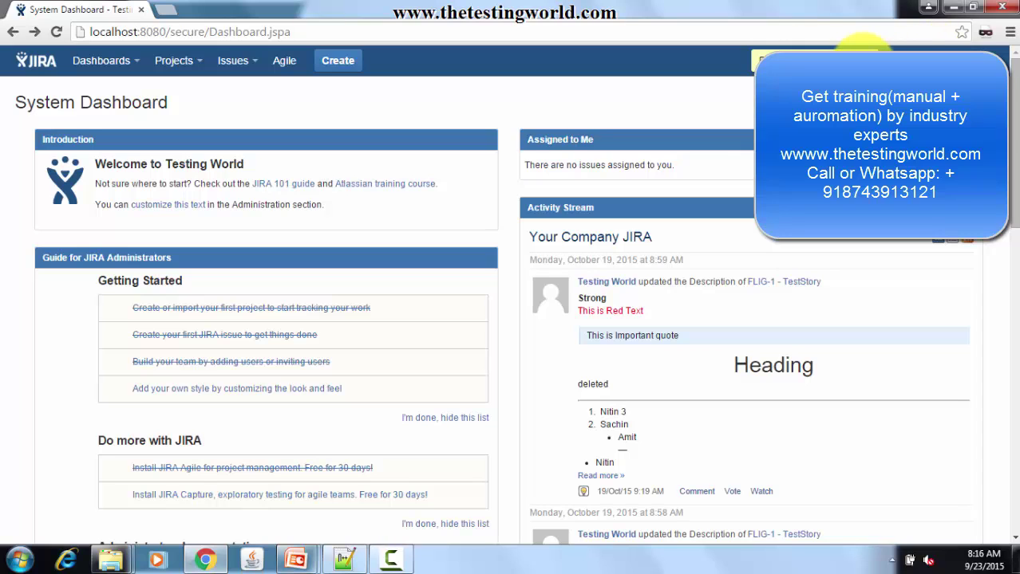
key("Return")
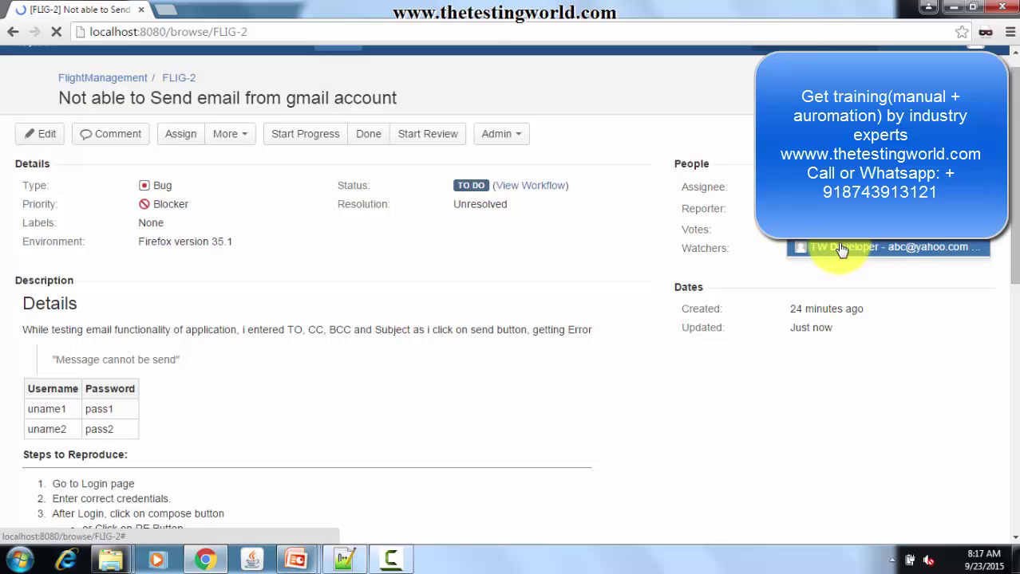
left_click(868, 253)
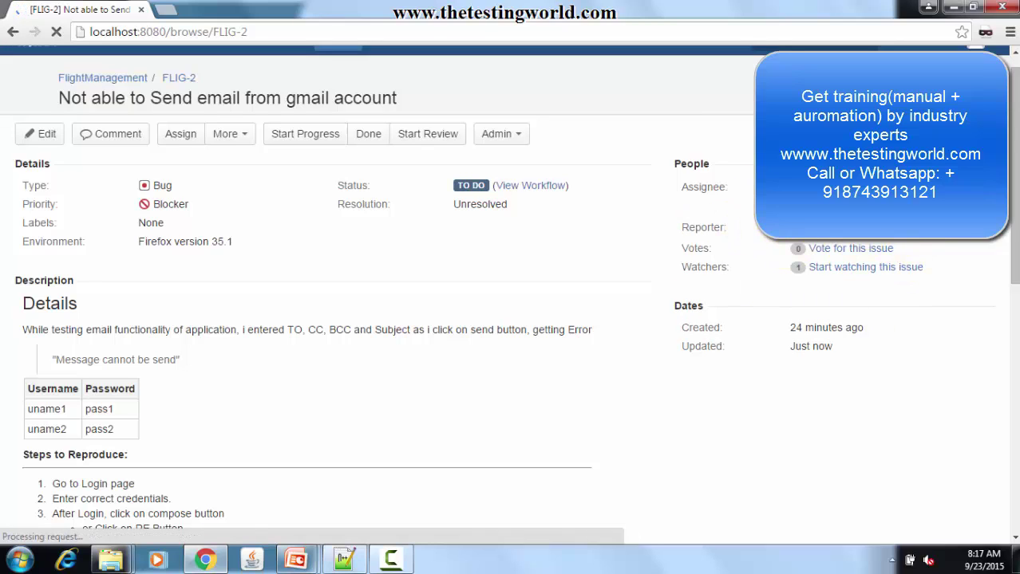
mouse_move(841, 188)
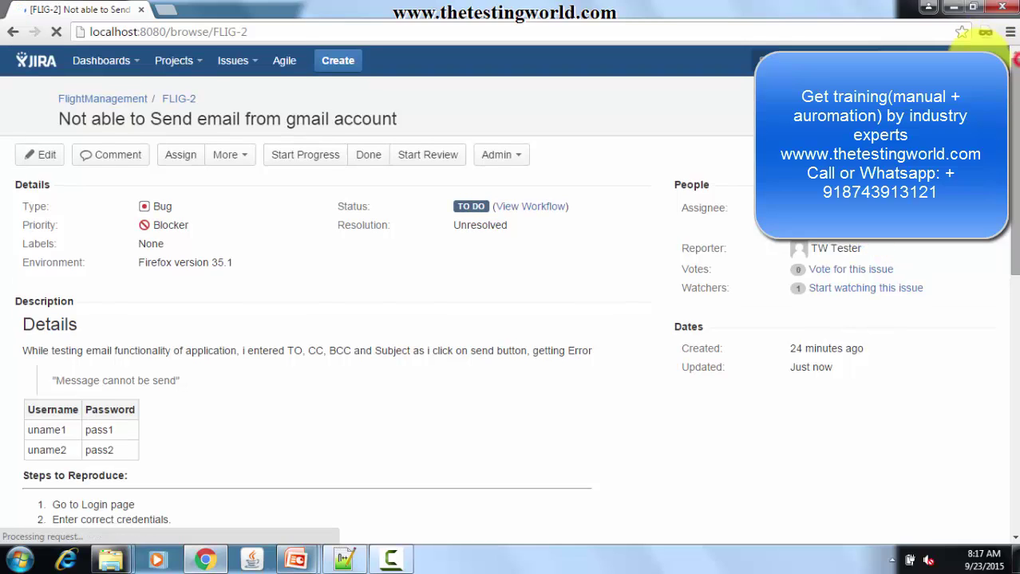
Step: Log out of the development lead account and open the login page again
left_click(979, 61)
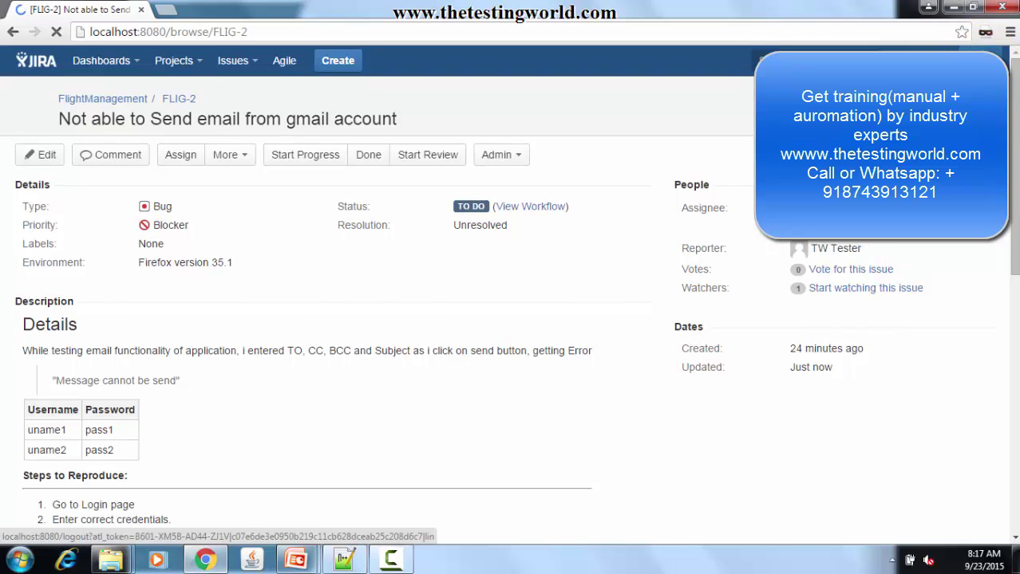
left_click(935, 209)
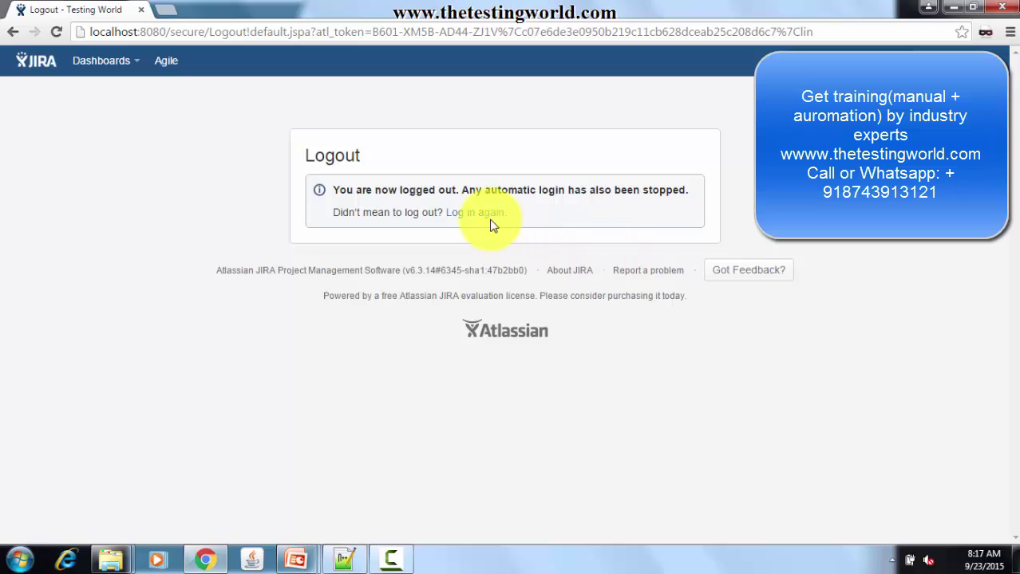
left_click(488, 214)
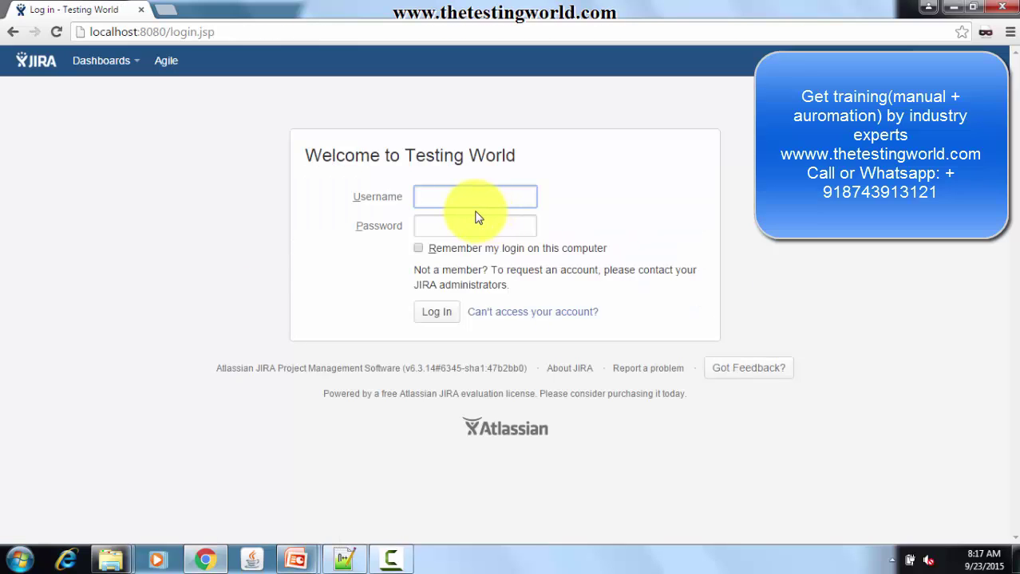
Step: Log in as twdeveloper, entering the account password
type("dev")
key("BackSpace")
key("BackSpace")
type("twde")
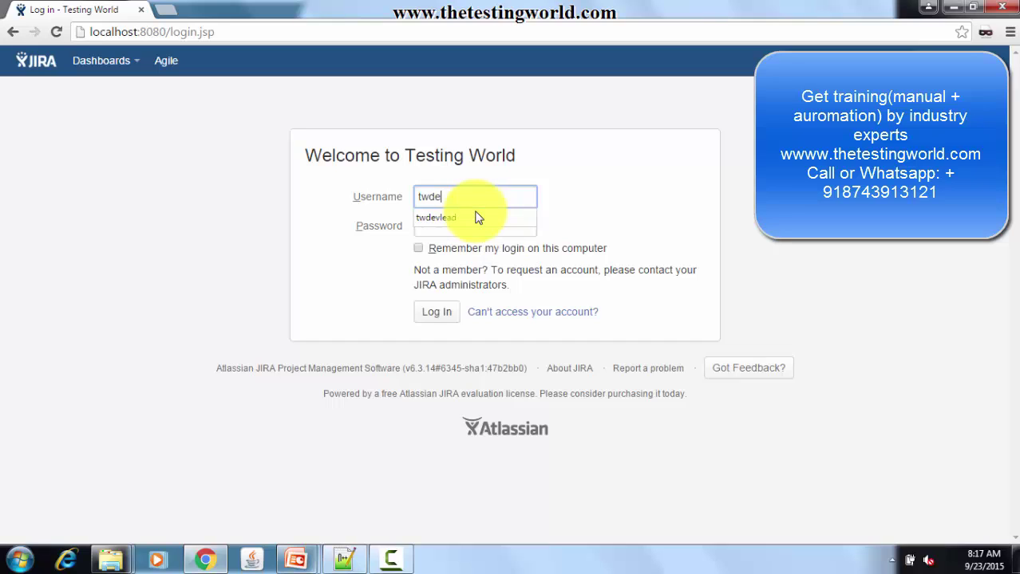
type("veloper")
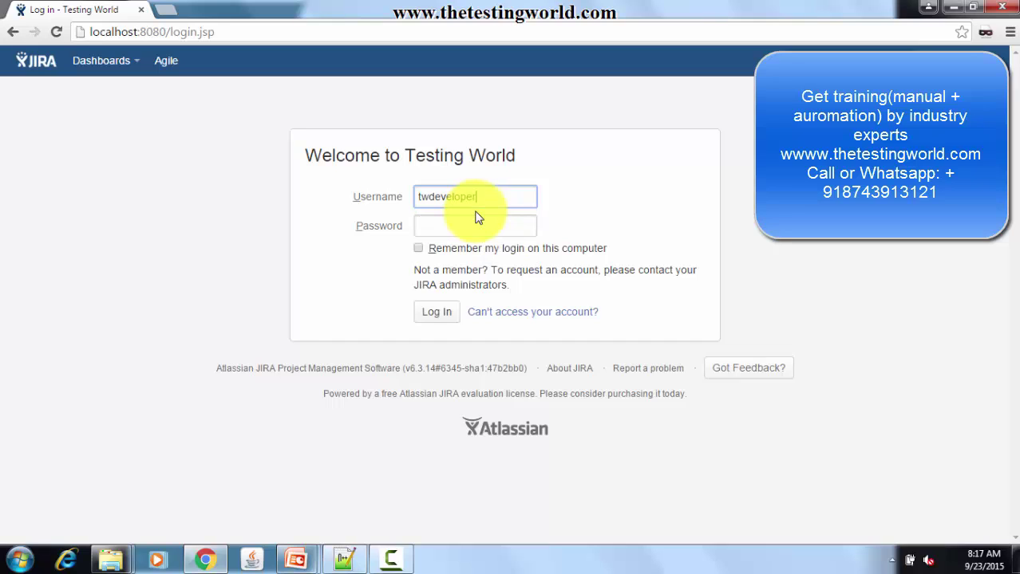
key("Tab")
type("•••••••")
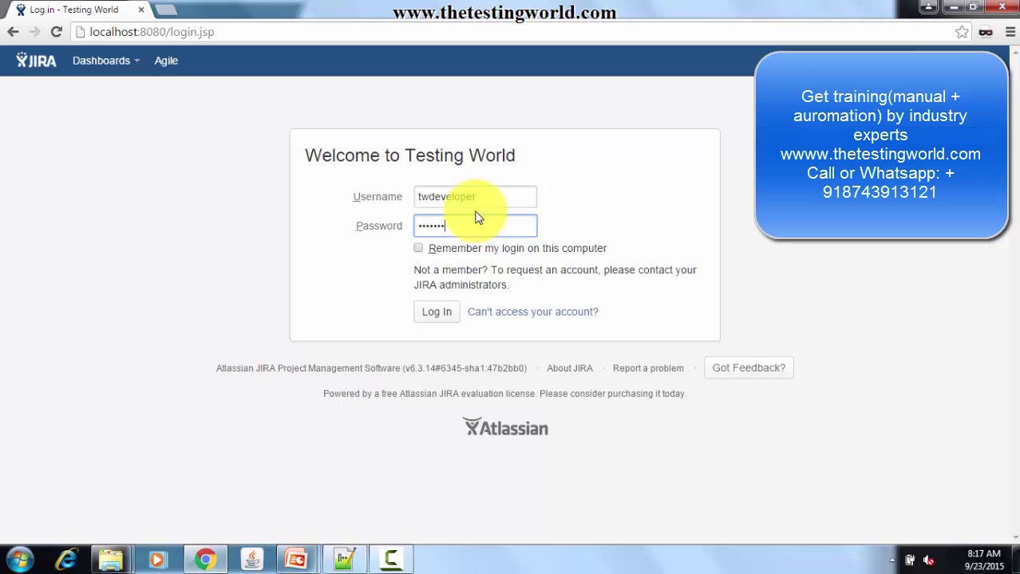
key("Return")
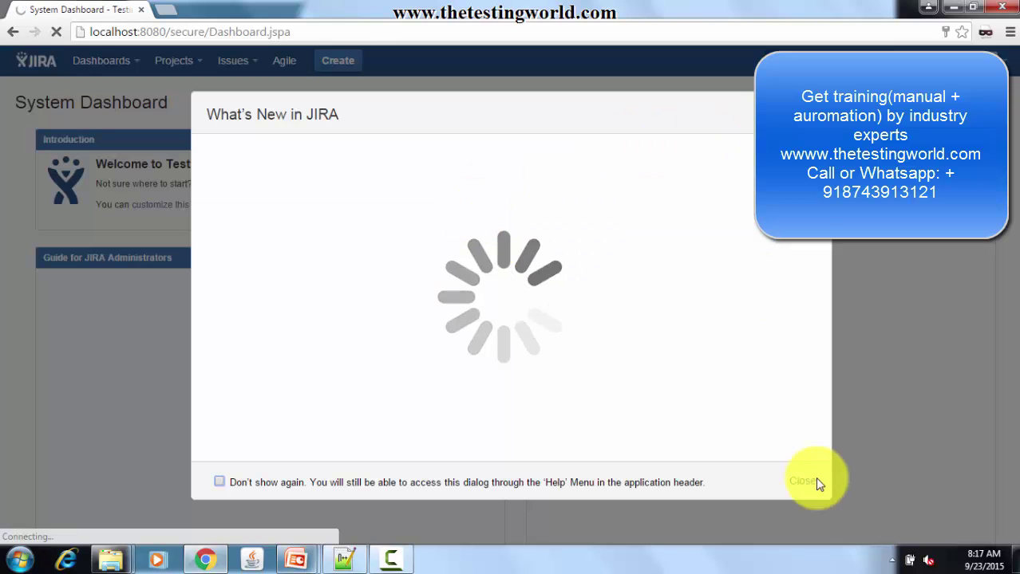
left_click(803, 480)
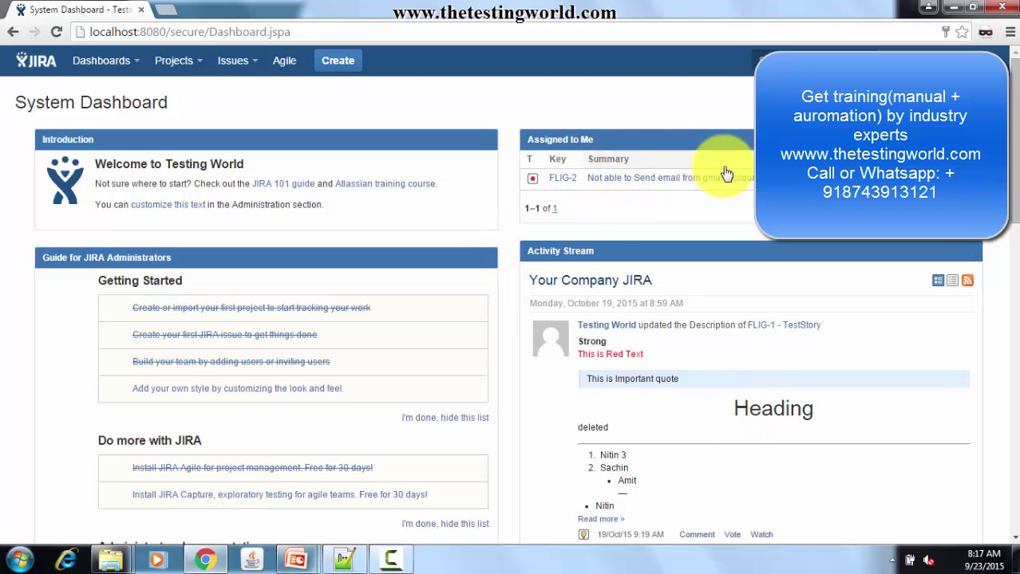
left_click(604, 189)
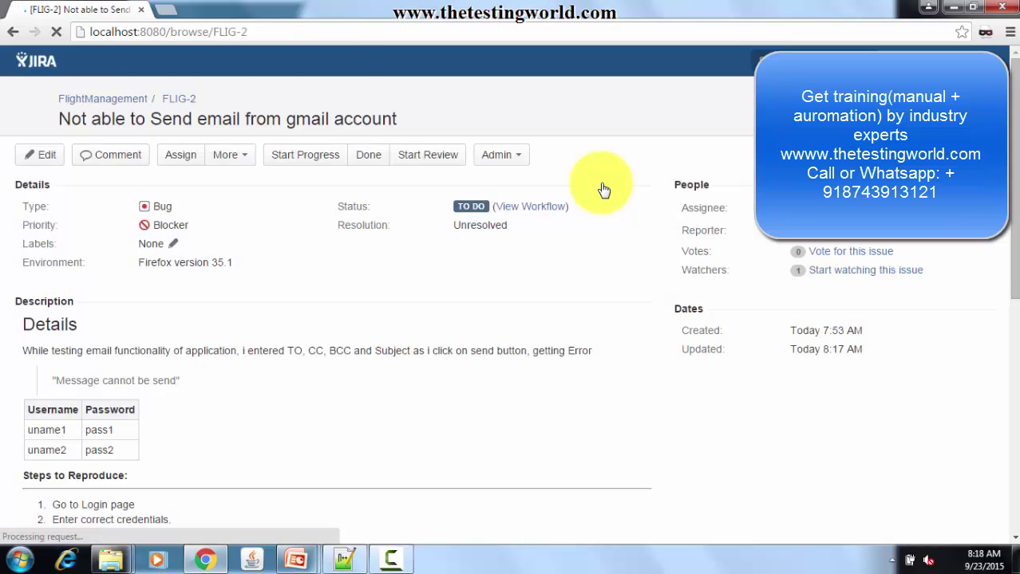
left_click_drag(1007, 187, 1001, 360)
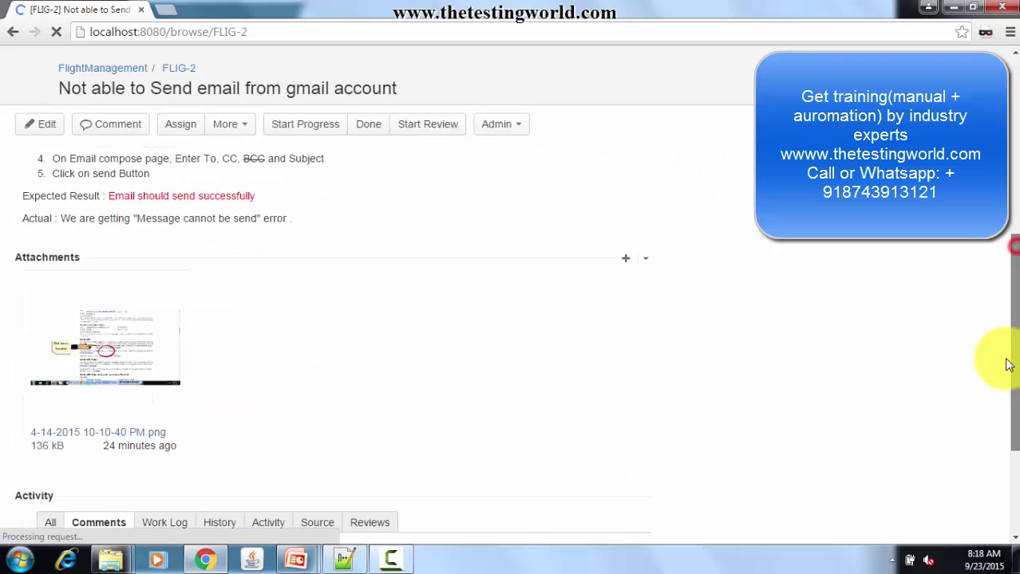
left_click(172, 326)
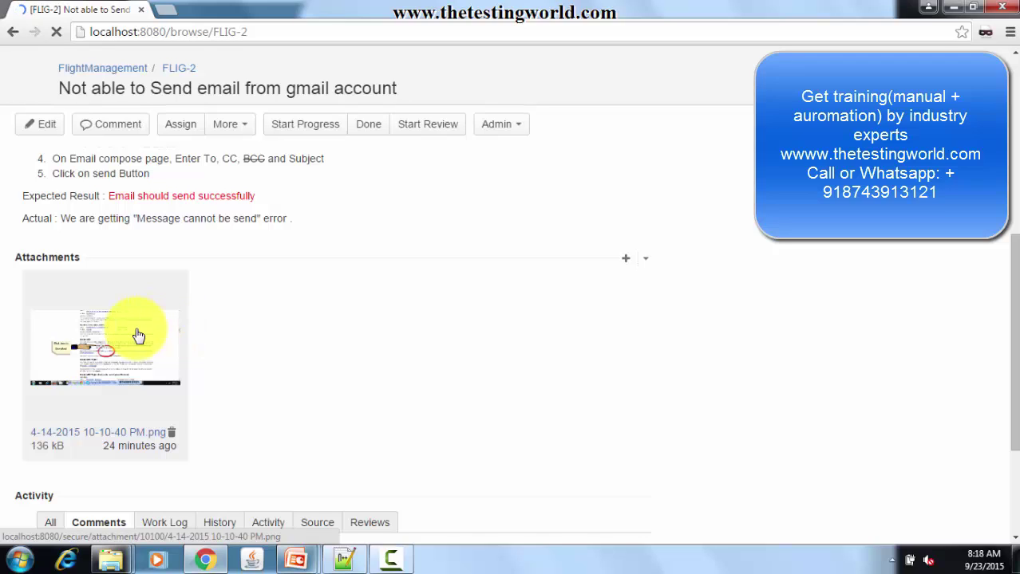
left_click(139, 335)
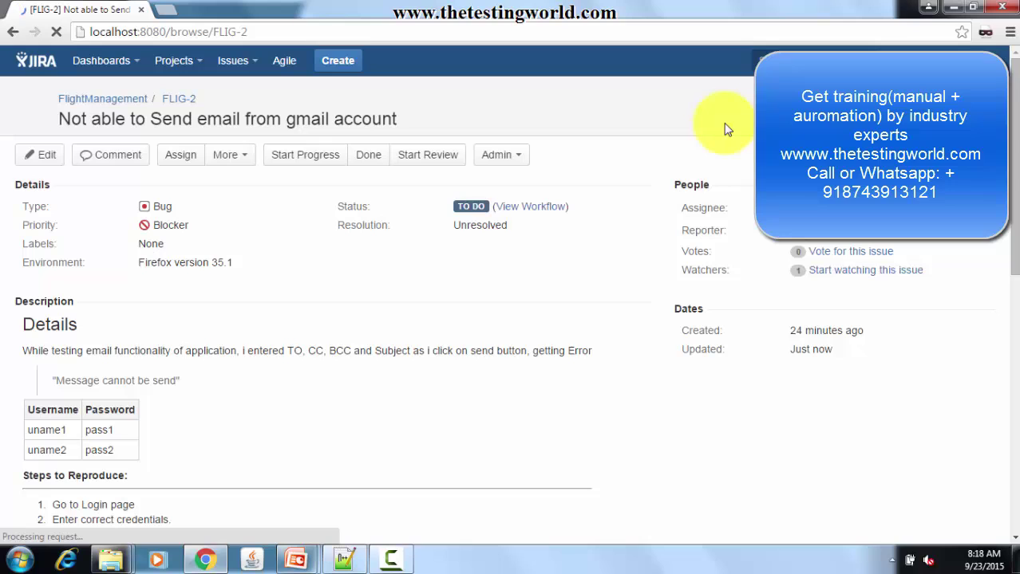
Step: Start progress on the FLIG-2 issue
left_click(315, 157)
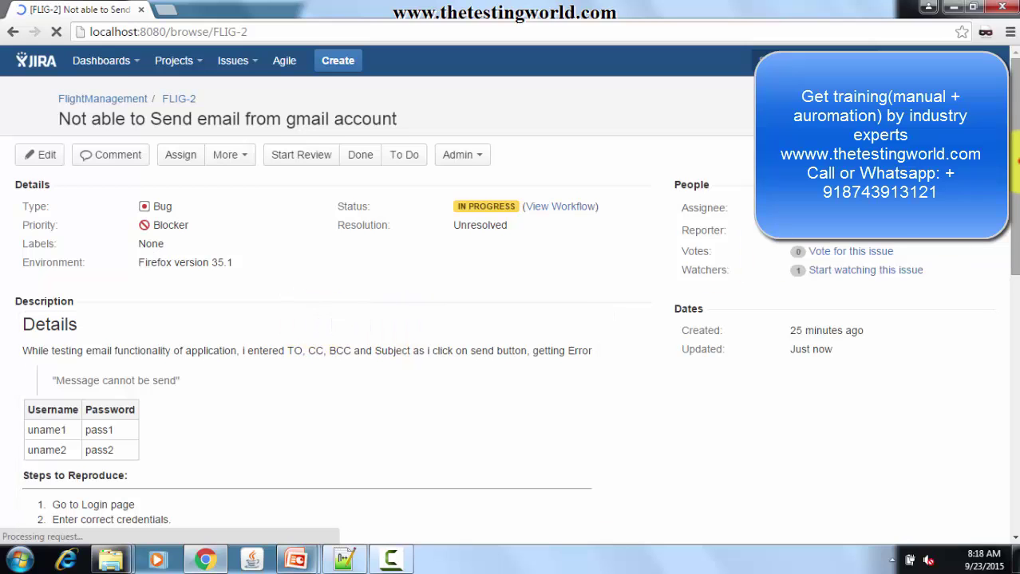
scroll(1015, 164, "down", 2)
scroll(1015, 168, "up", 2)
scroll(1015, 197, "down", 1)
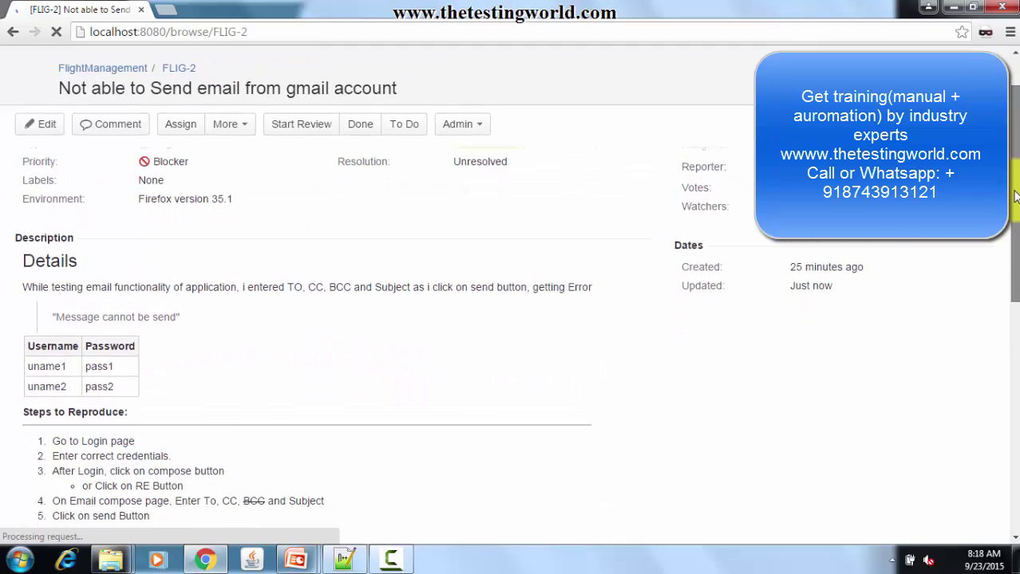
scroll(1015, 175, "up", 1)
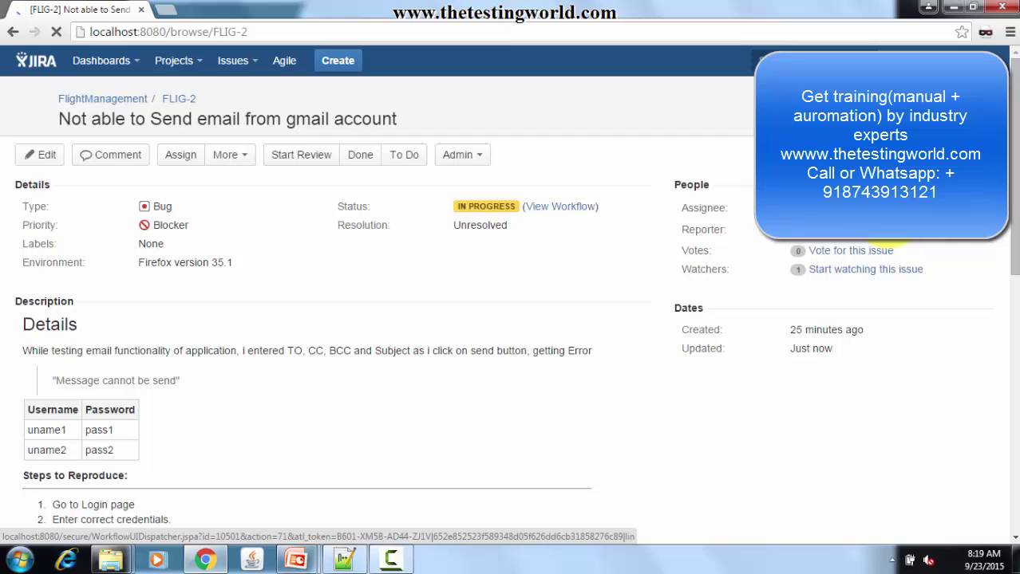
Step: Assign the FLIG-2 issue to TW Tester
type("tw")
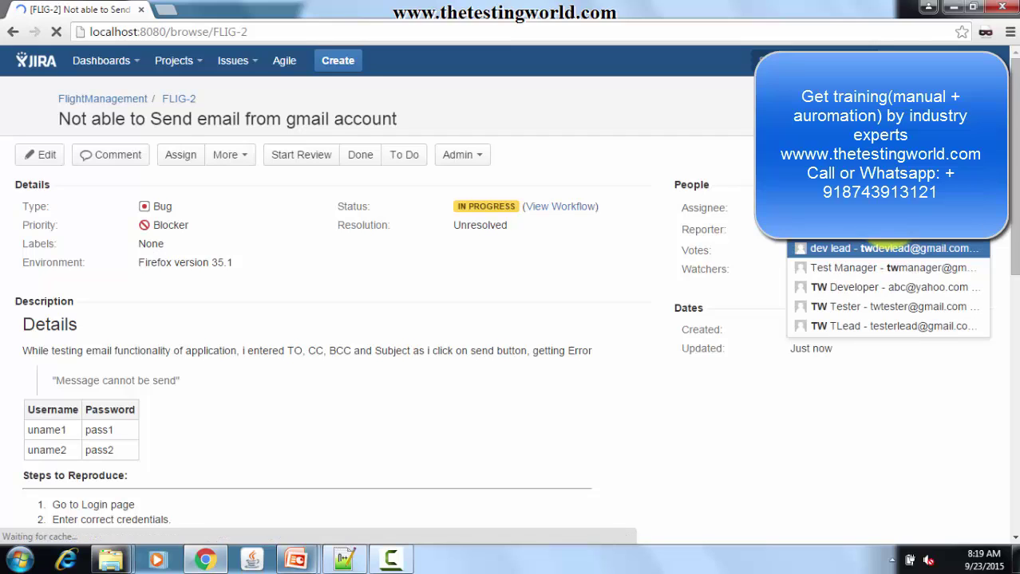
key("Down")
key("Down")
key("Down")
key("Return")
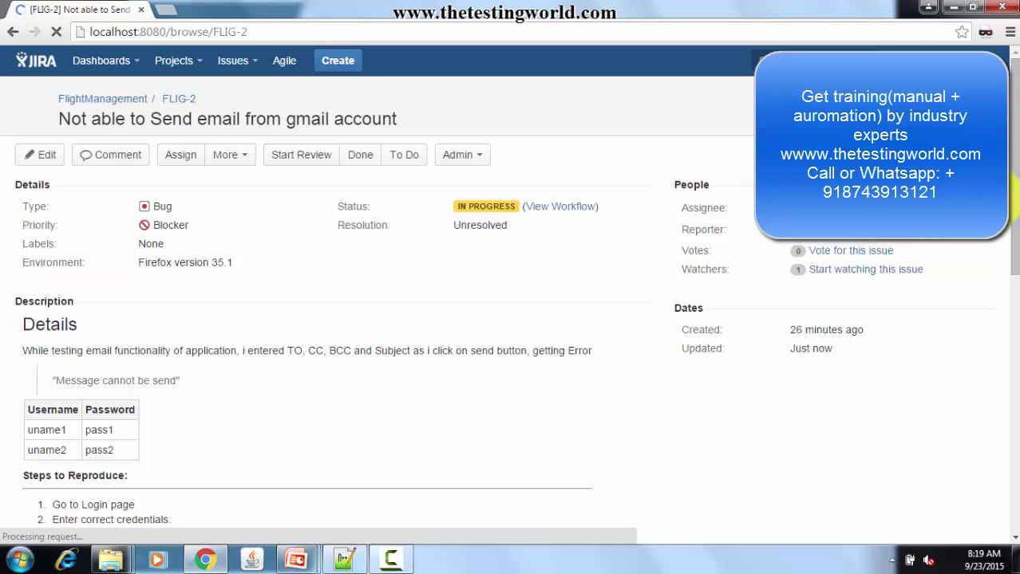
Step: Add the comment "This issue is fixed and will be delivered in build 16" to the FLIG-2 issue
scroll(997, 240, "down", 6)
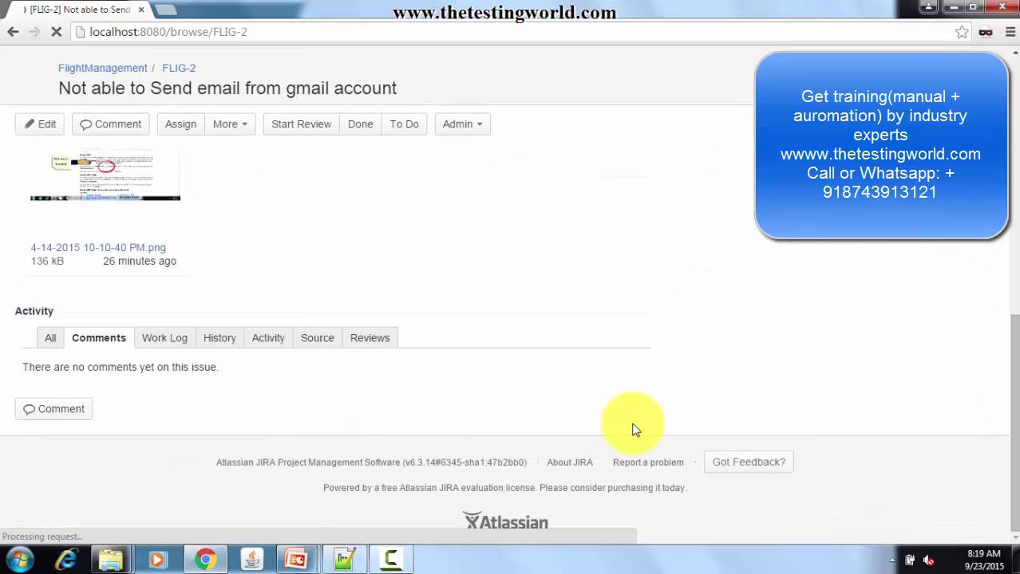
left_click(46, 404)
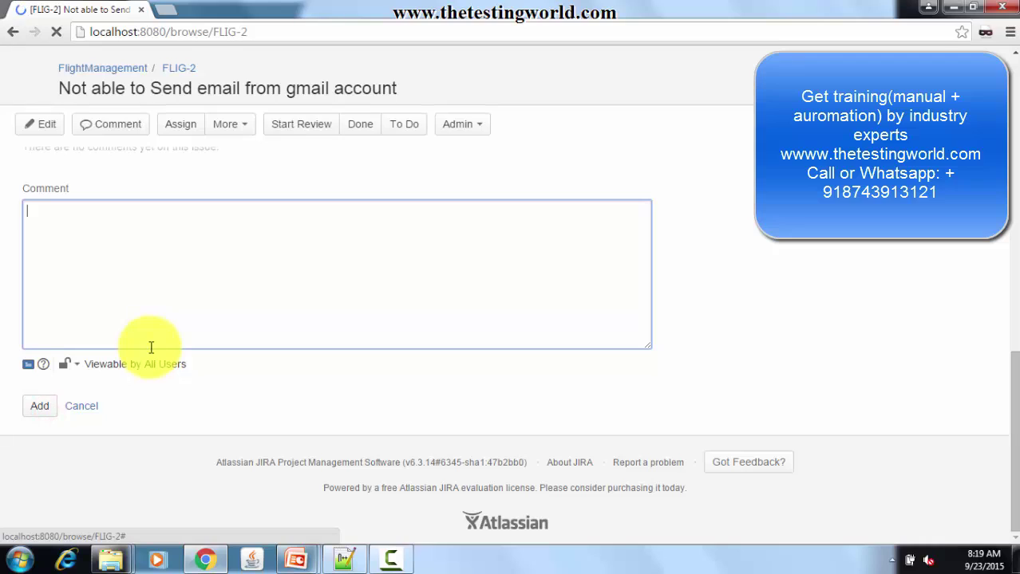
type("This issue is ")
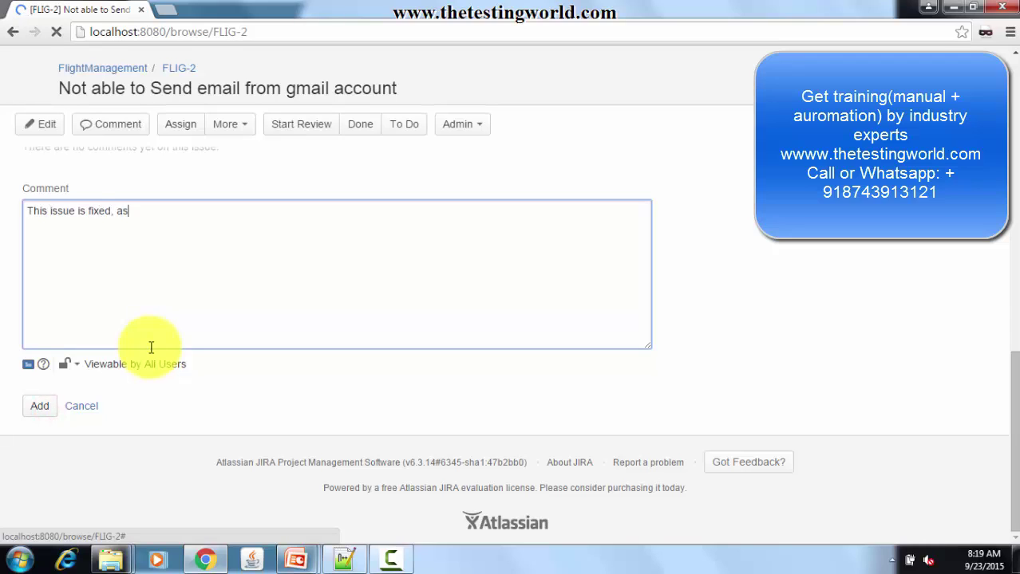
type("fixed and")
key("BackSpace")
key("BackSpace")
type("delivered in b")
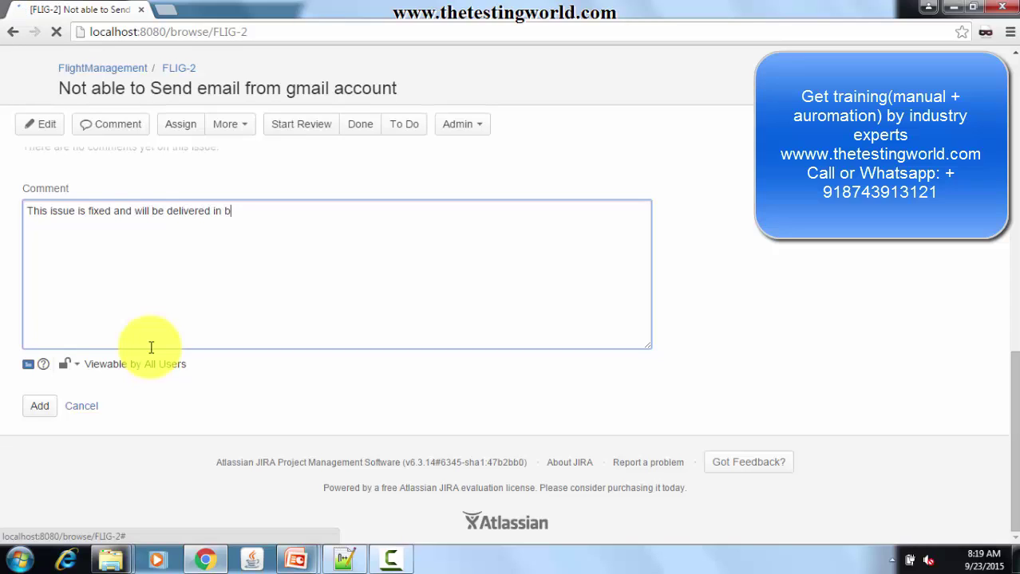
type("uild 16")
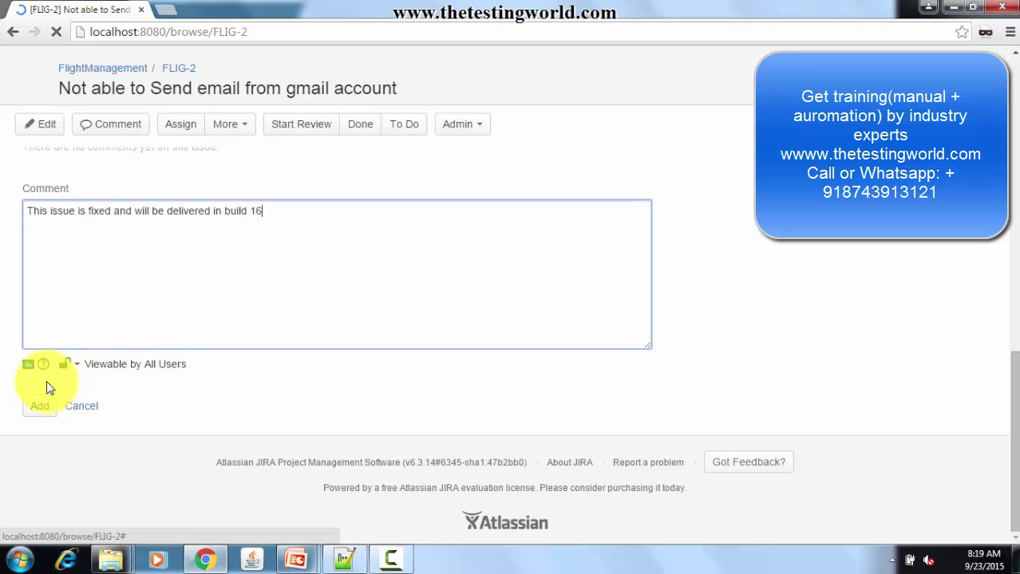
left_click(39, 406)
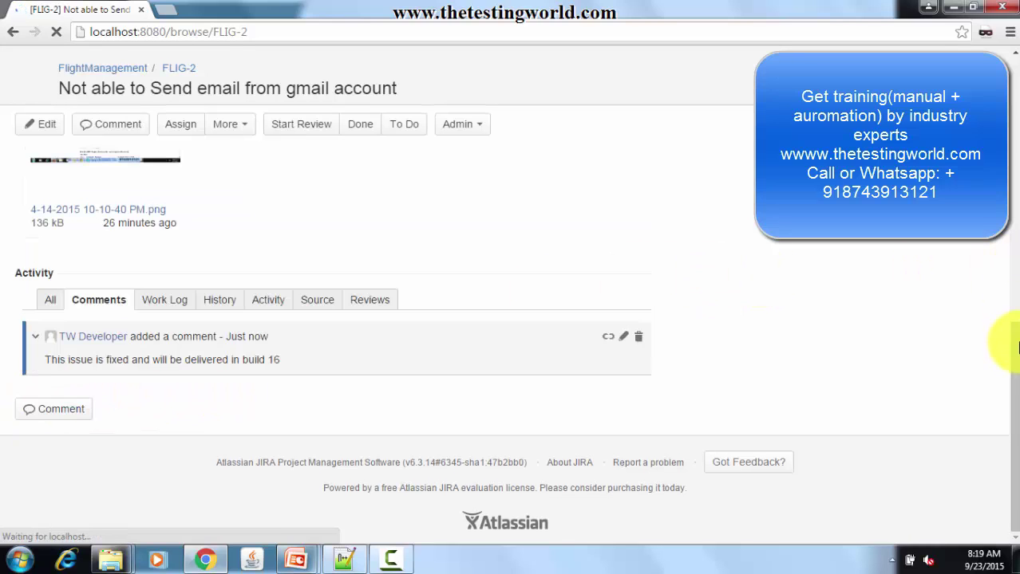
scroll(1001, 341, "up", 10)
left_click_drag(1015, 110, 1011, 48)
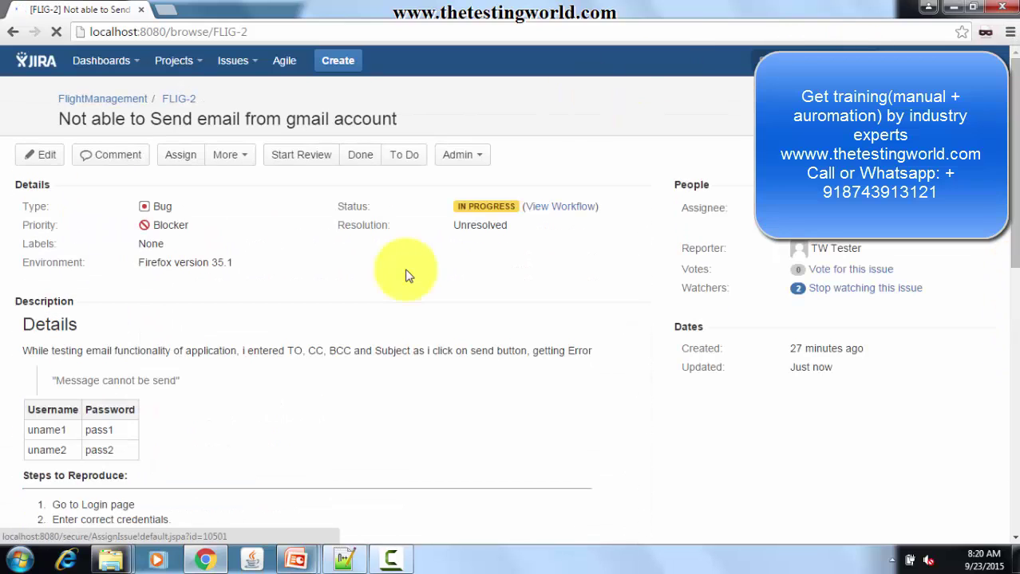
left_click(230, 154)
left_click(299, 227)
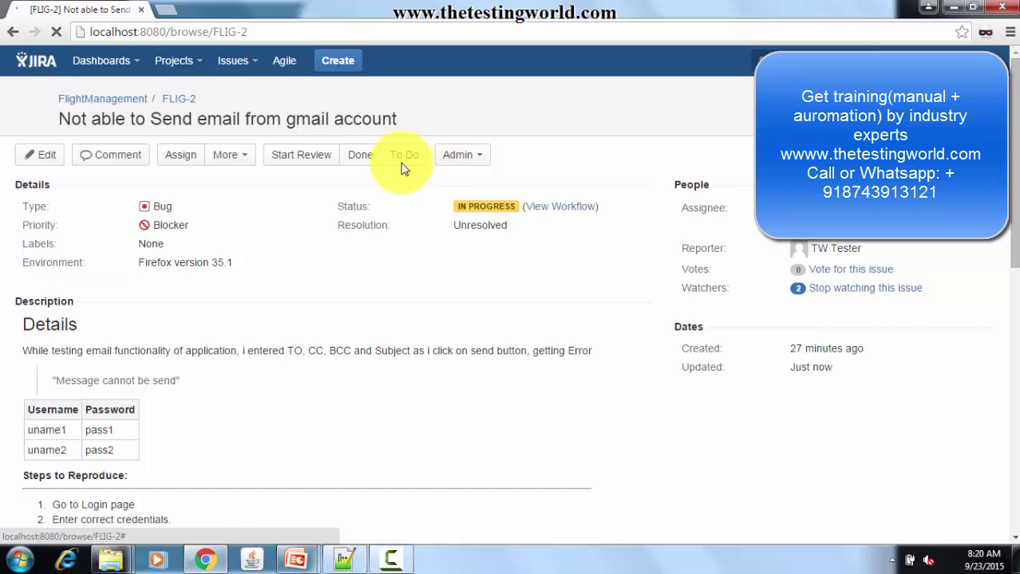
left_click_drag(456, 206, 517, 210)
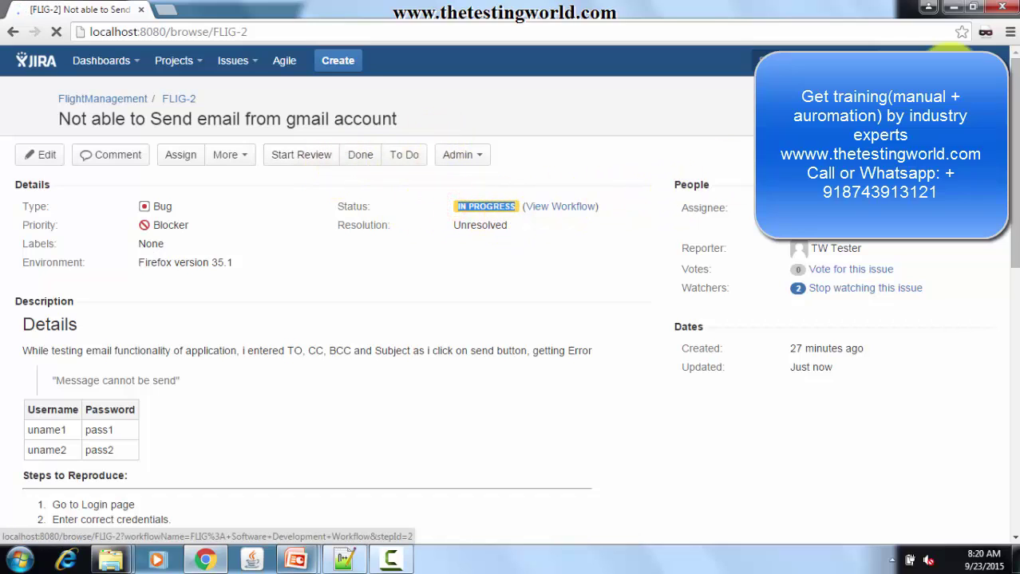
Step: Log out of the developer account and log in again as twtester, entering the account password
left_click(928, 209)
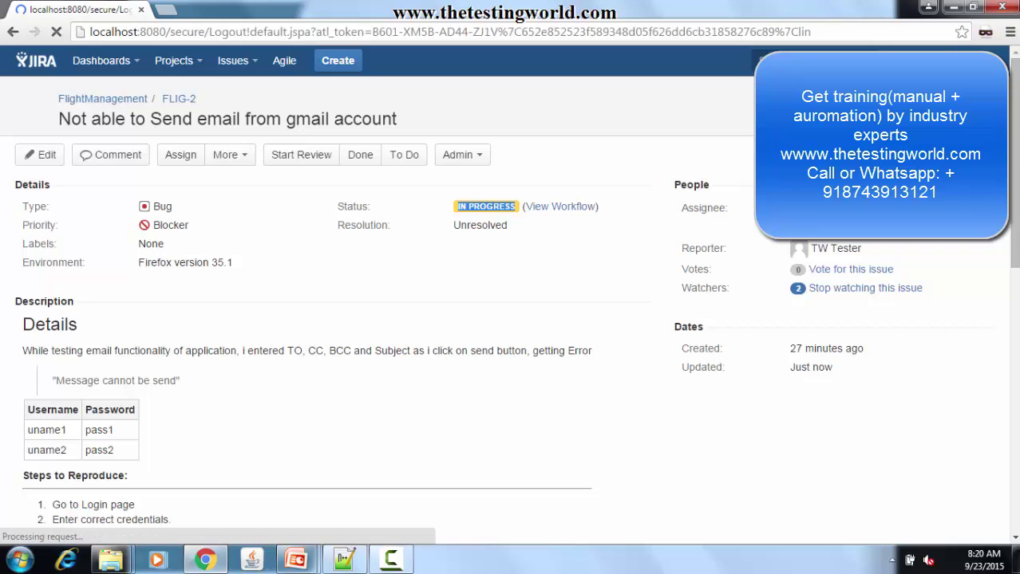
left_click(491, 212)
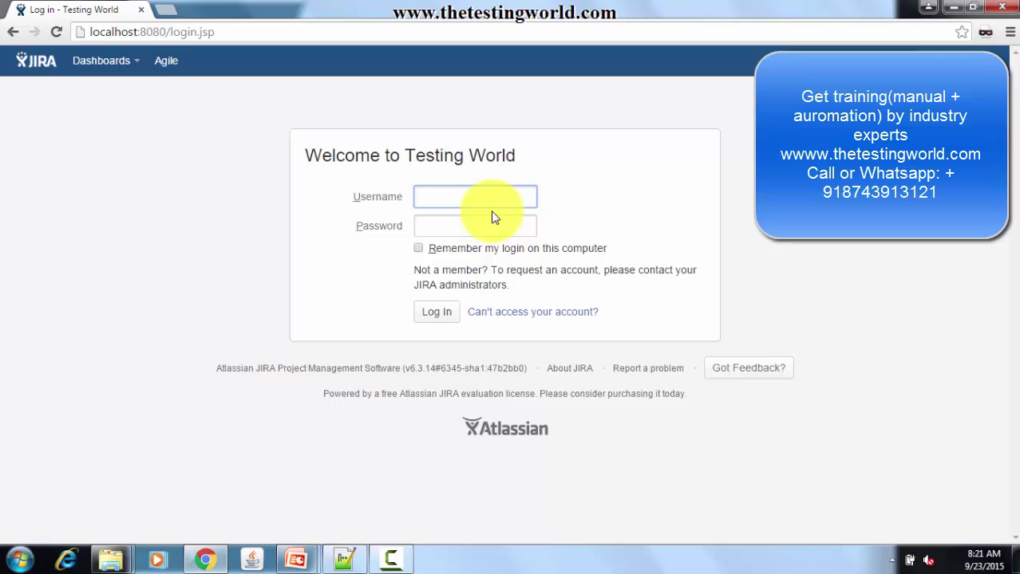
type("tw")
key("Down")
key("Down")
key("Down")
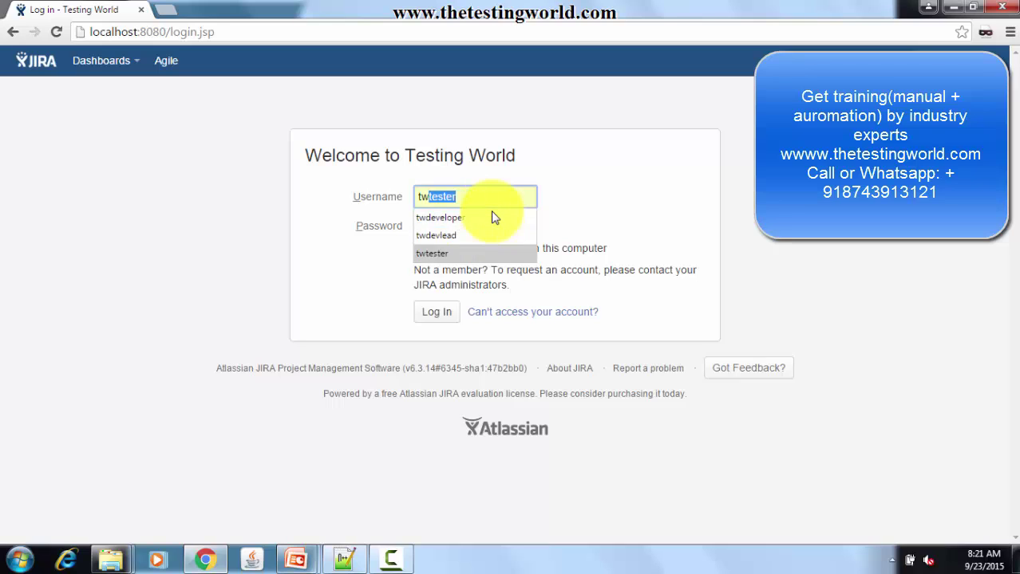
key("Tab")
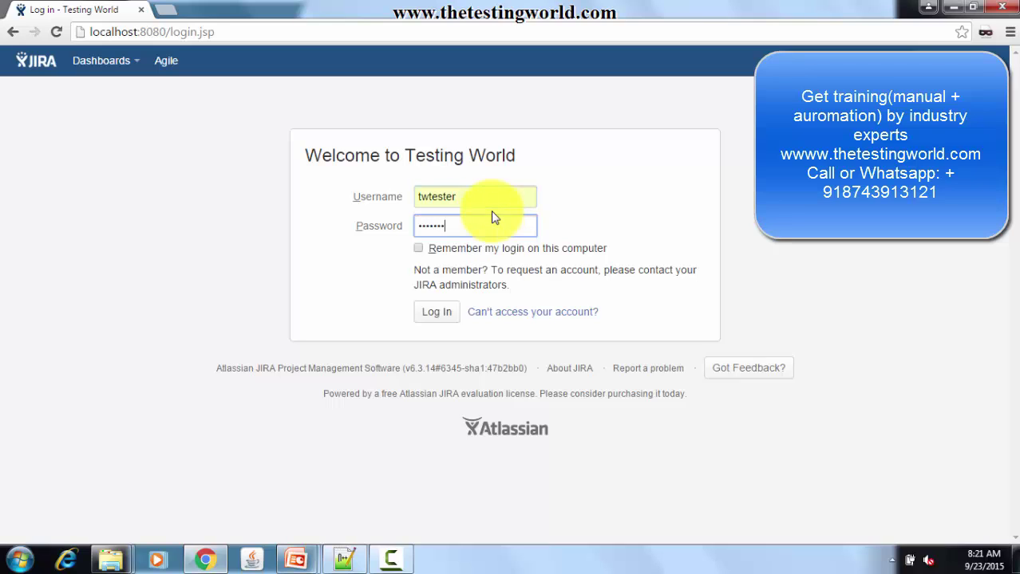
key("Return")
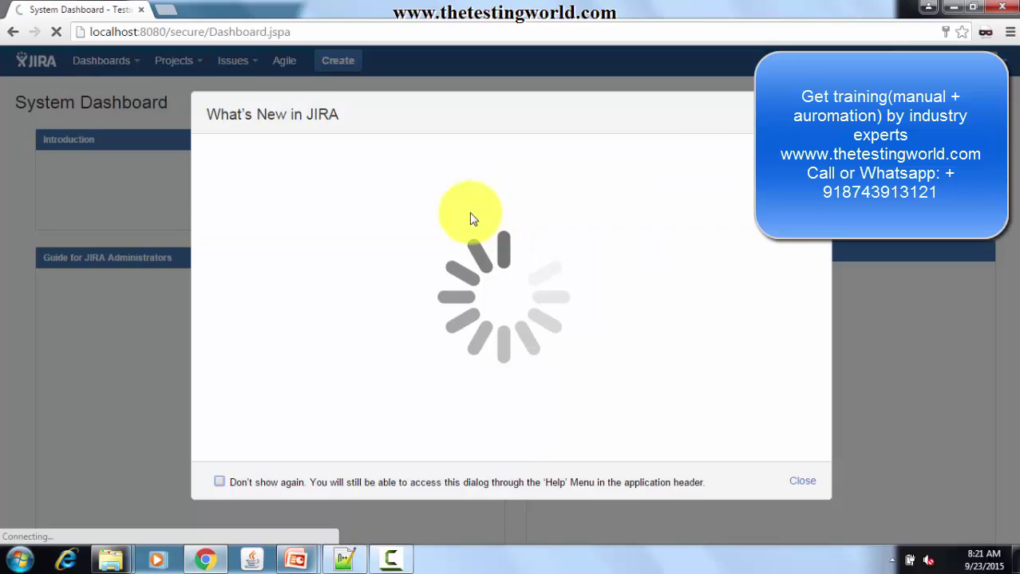
Step: Close the What's New dialog, open the FLIG-2 issue assigned to the tester and review its details
left_click(800, 481)
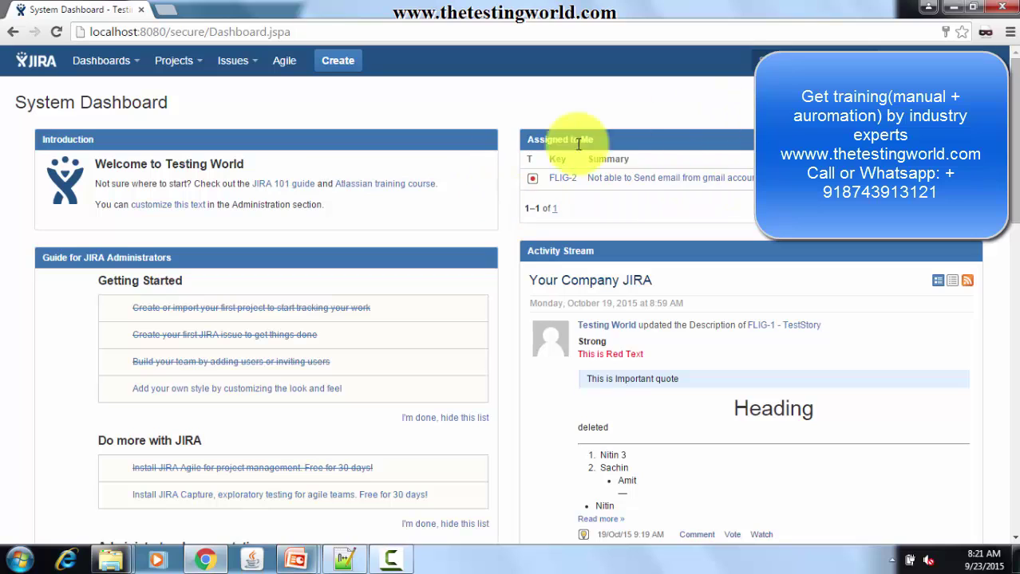
left_click(703, 179)
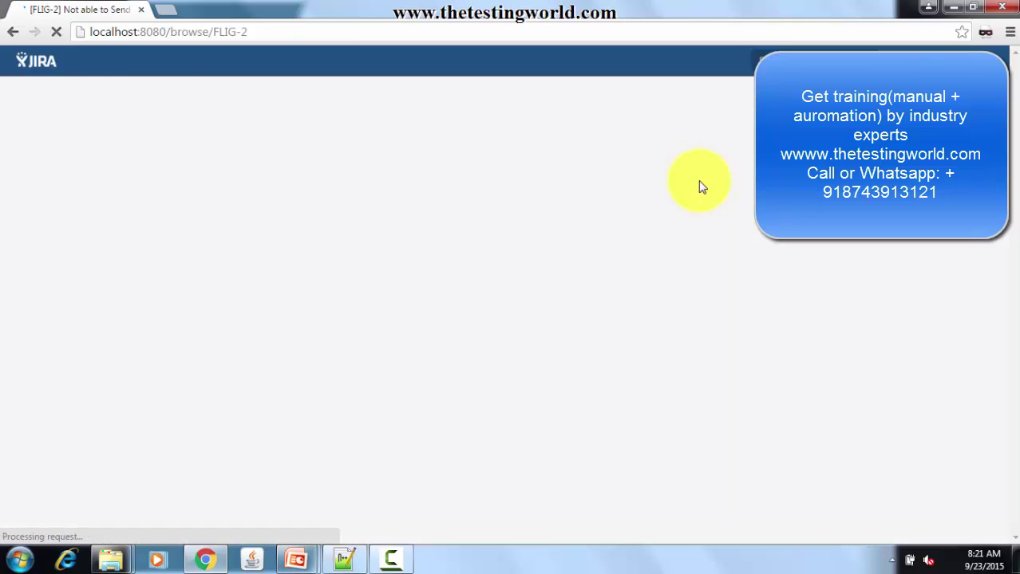
left_click_drag(1015, 196, 1017, 419)
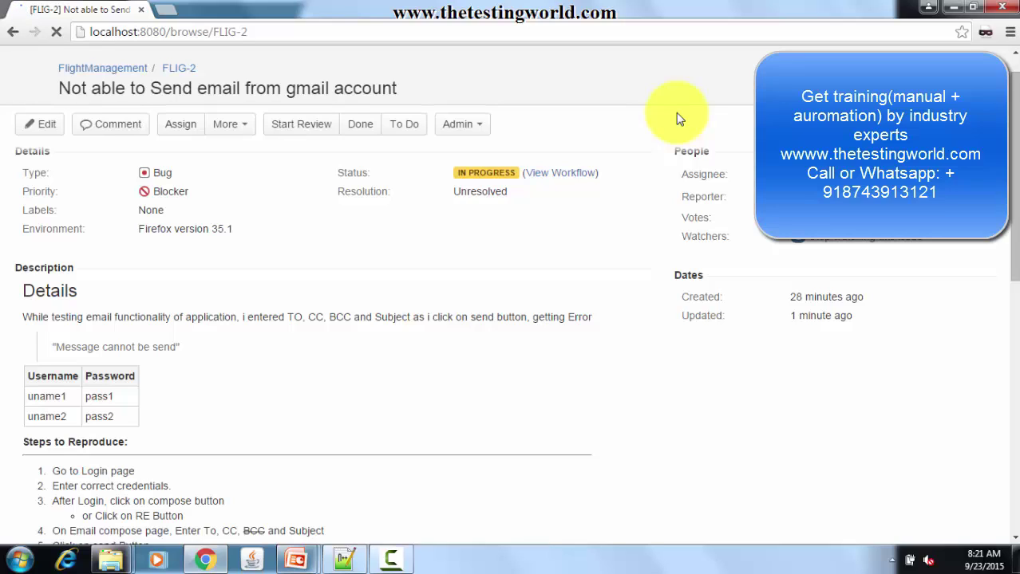
mouse_move(1015, 160)
left_mouse_down()
mouse_move(1015, 413)
mouse_move(1015, 144)
left_mouse_up()
Step: Mark the FLIG-2 issue as Done
left_click(229, 138)
left_click(364, 170)
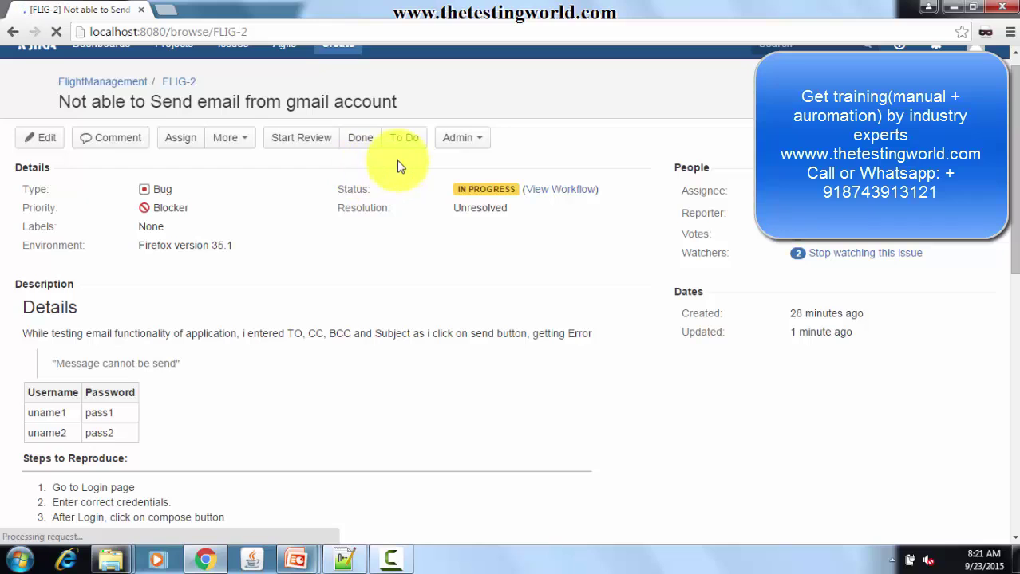
left_click(359, 139)
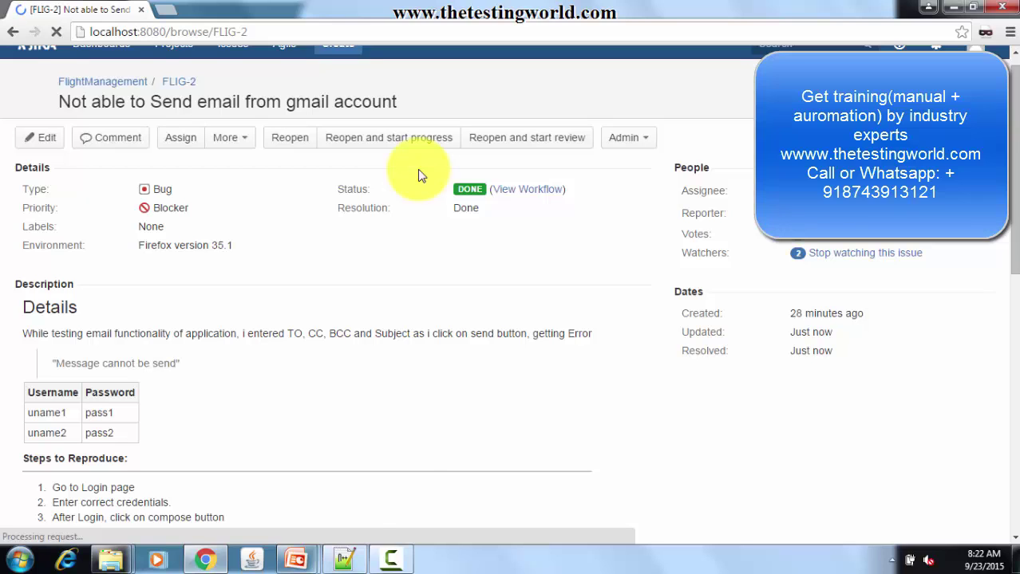
Step: Switch to the running PowerPoint slide show and display the closing Thanks slide
mouse_move(295, 559)
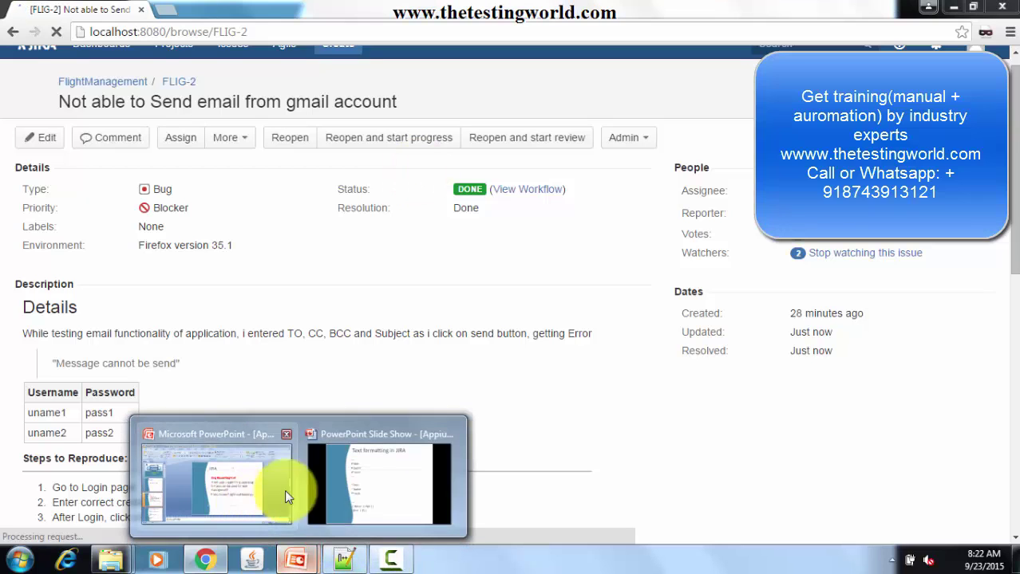
left_click(361, 478)
left_click(363, 478)
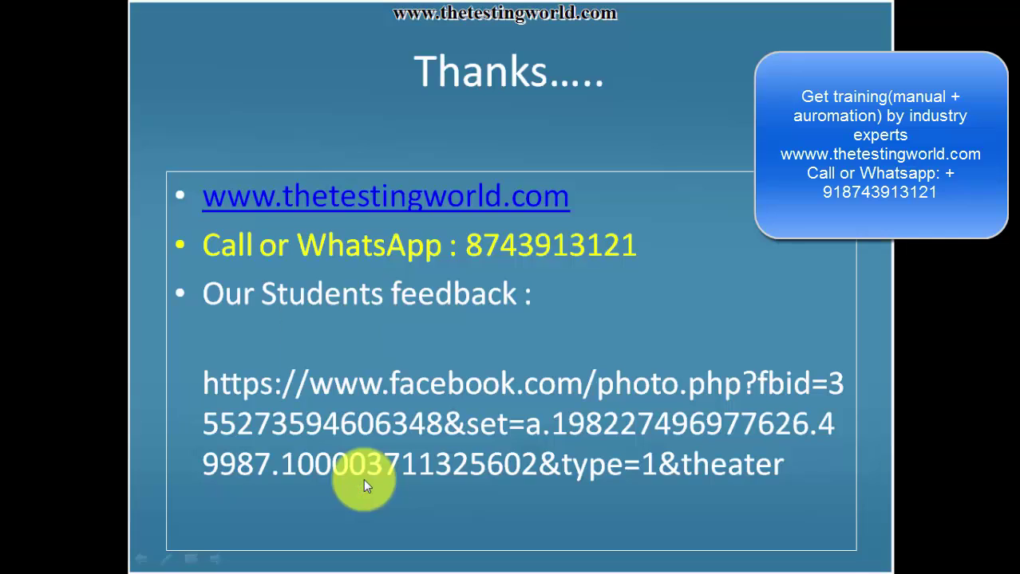